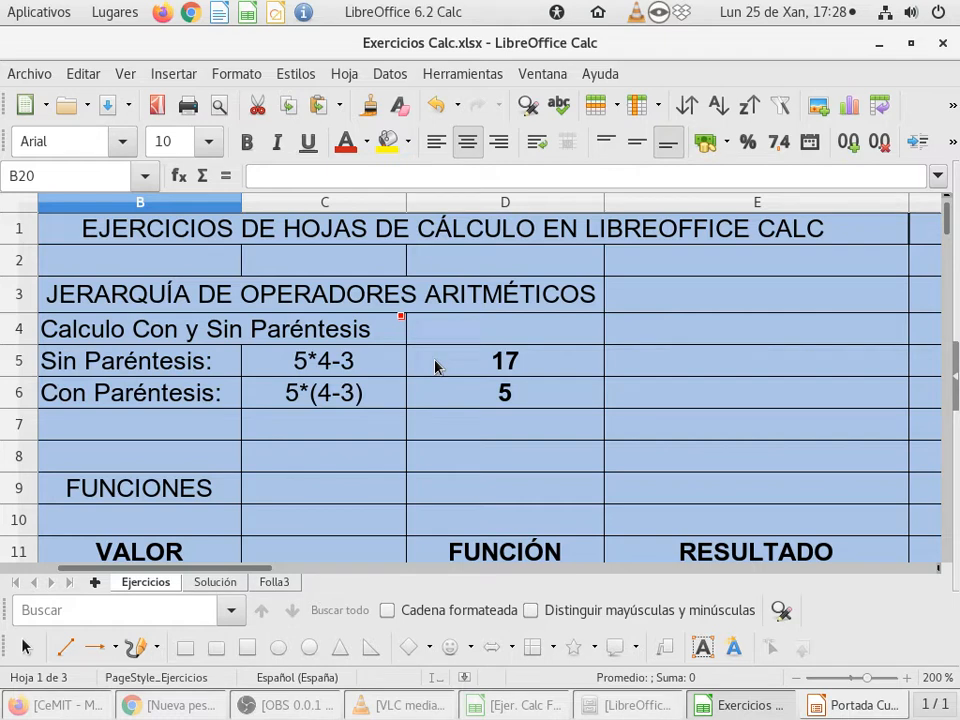
Step: Look over the FUNCIONES exercise table and select cell E12, the result cell for PROMEDIO
{"action": "scroll", "coordinate": [435, 367], "scroll_direction": "down", "scroll_amount": 2}
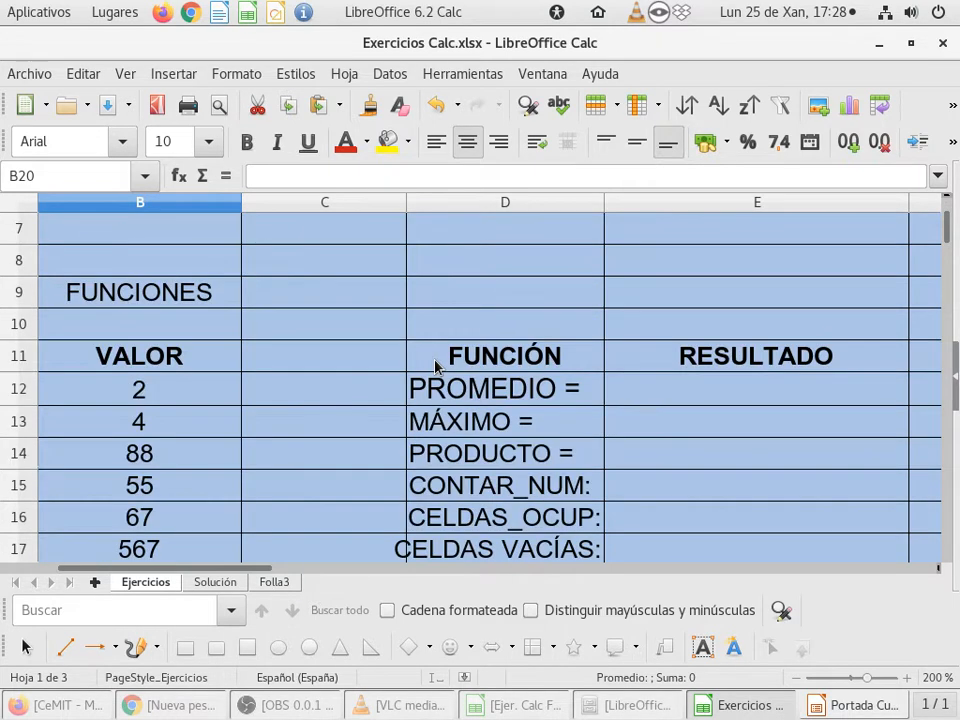
{"action": "scroll", "coordinate": [435, 364], "scroll_direction": "down", "scroll_amount": 1}
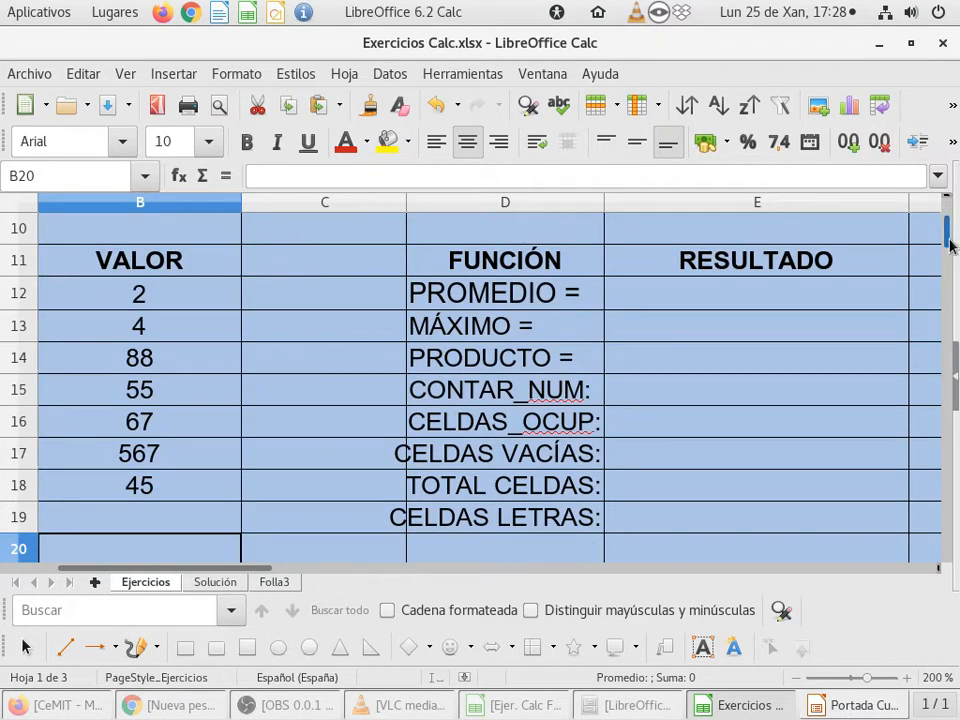
{"action": "scroll", "coordinate": [952, 245], "scroll_direction": "up", "scroll_amount": 1}
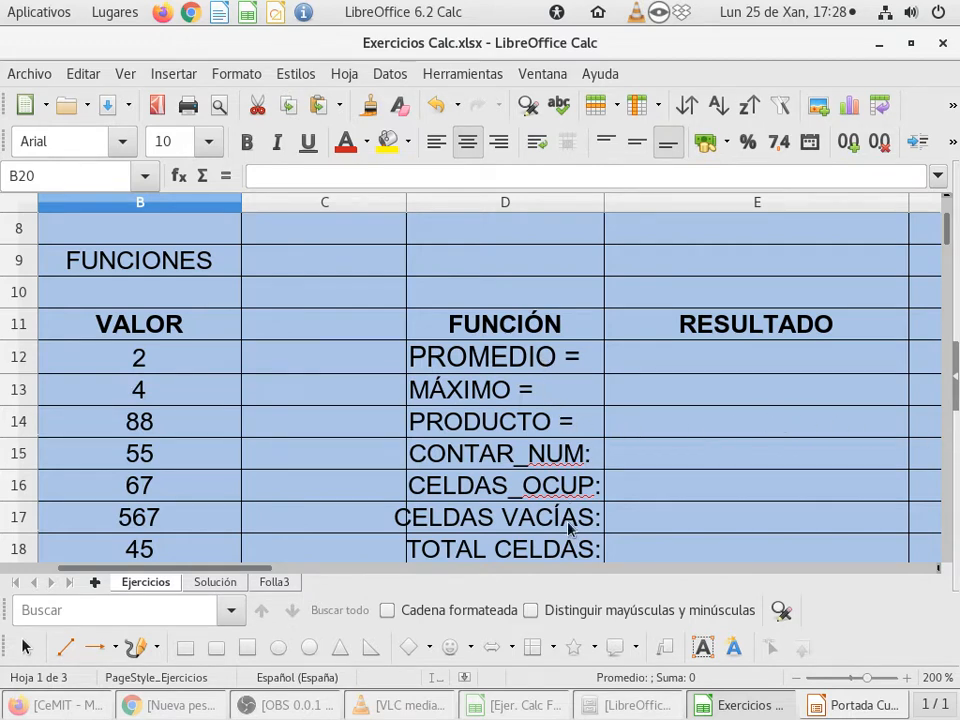
{"action": "left_click", "coordinate": [702, 372]}
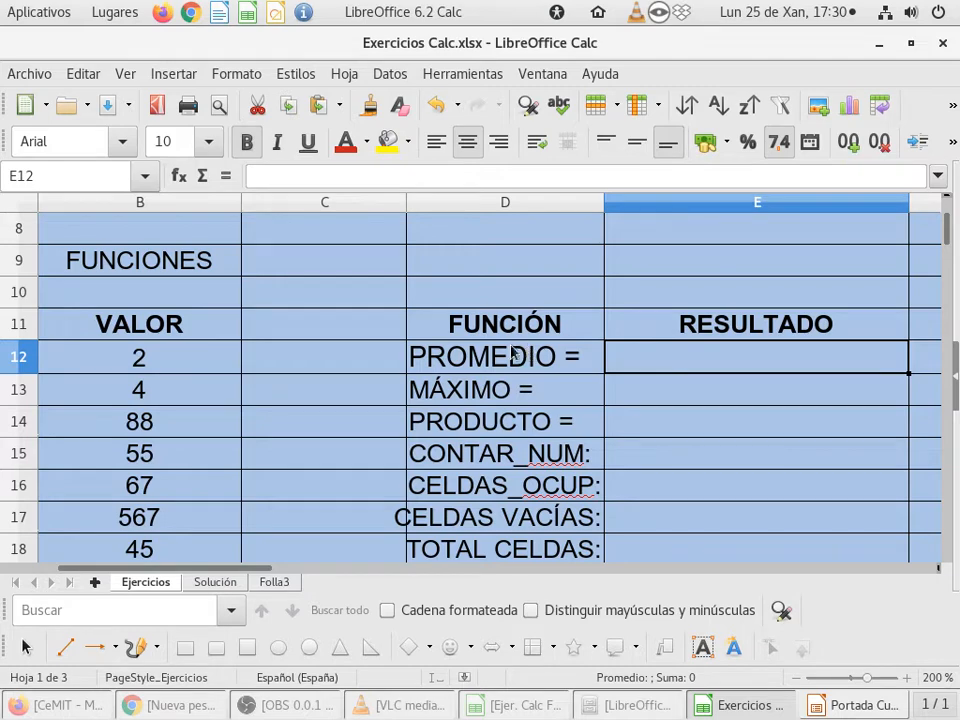
{"action": "left_click", "coordinate": [279, 706]}
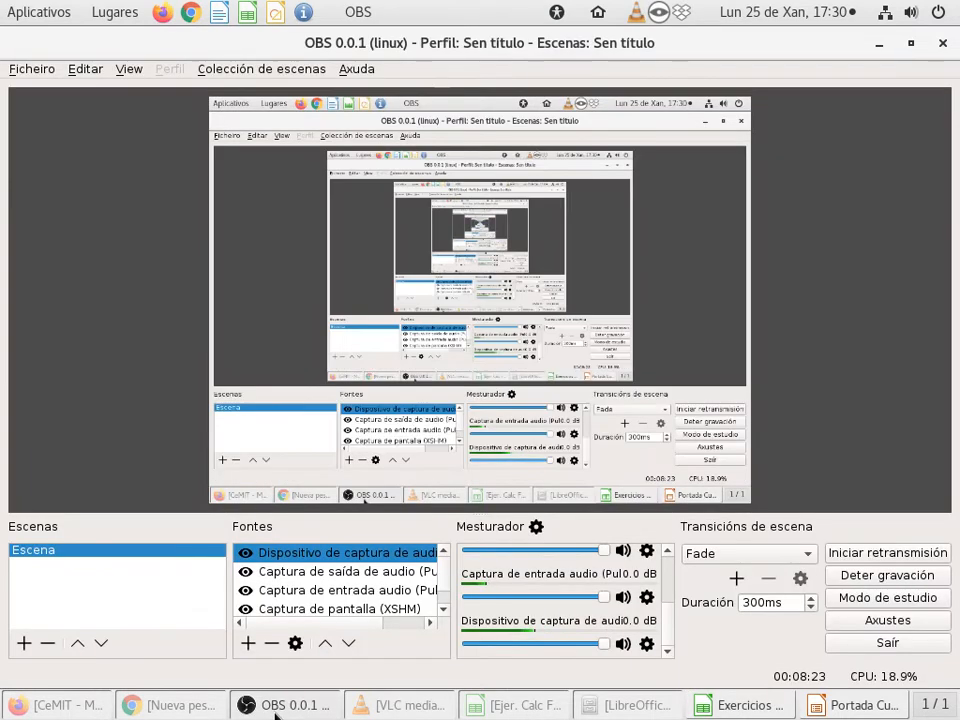
{"action": "left_click", "coordinate": [276, 706]}
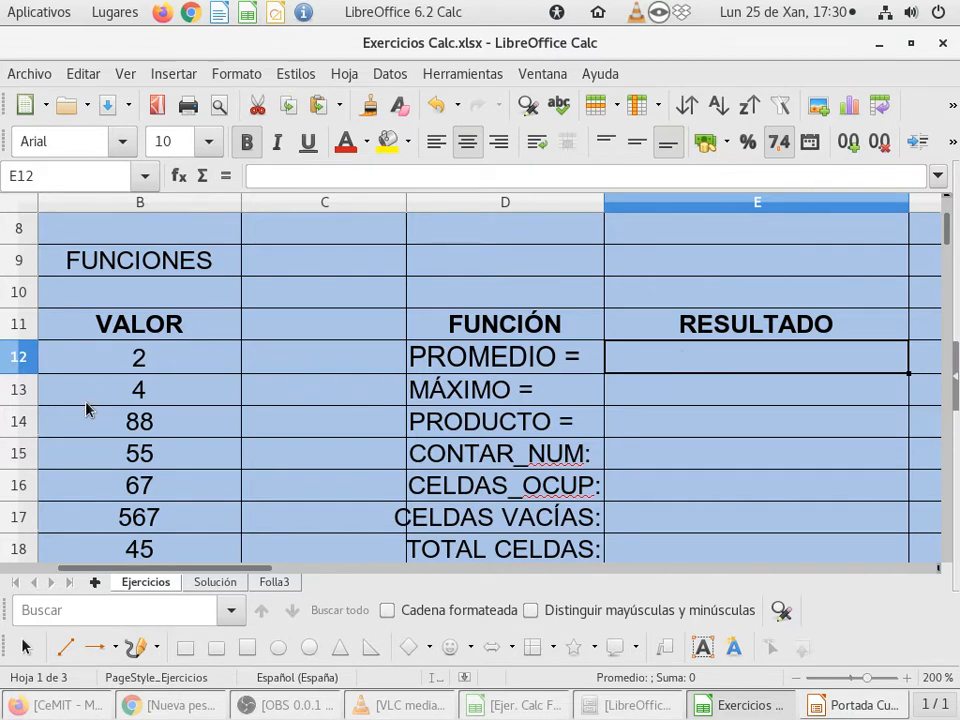
Step: Open the Function Wizard for the PROMEDIO result cell E12
{"action": "scroll", "coordinate": [86, 409], "scroll_direction": "down", "scroll_amount": 1}
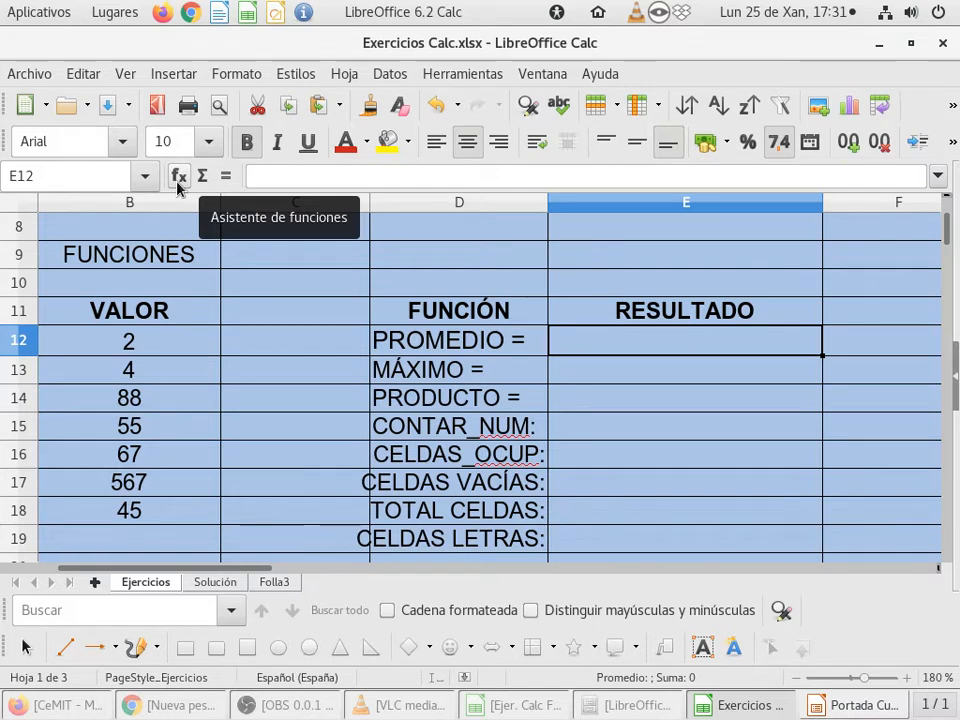
{"action": "left_click", "coordinate": [179, 176]}
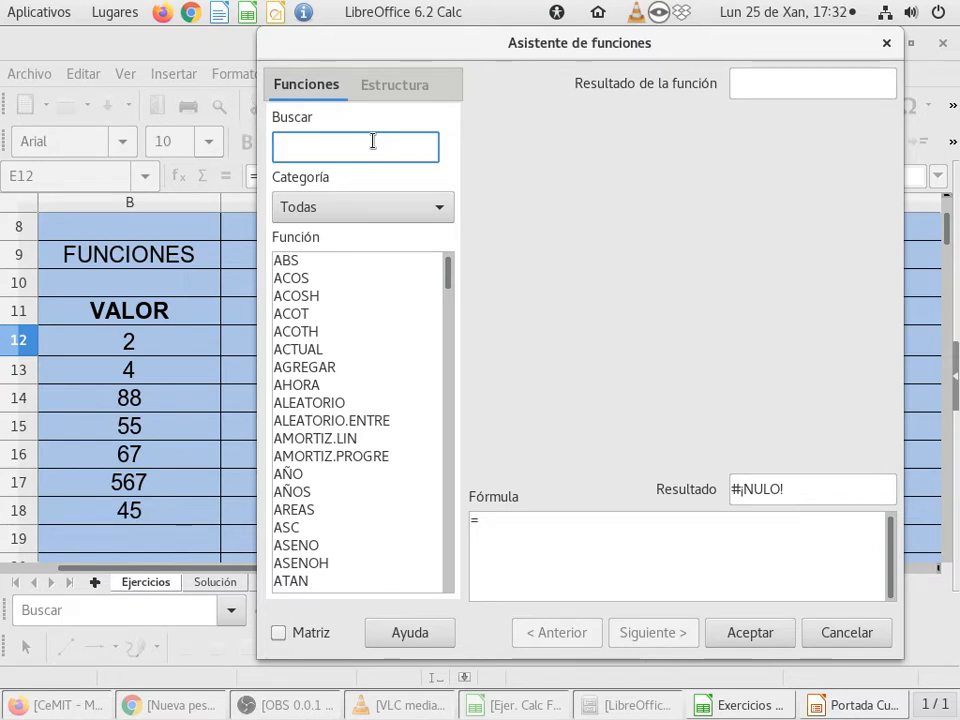
Step: Examine the functions in the Base de datos category, then browse the complete list under Todas
{"action": "left_click", "coordinate": [378, 210]}
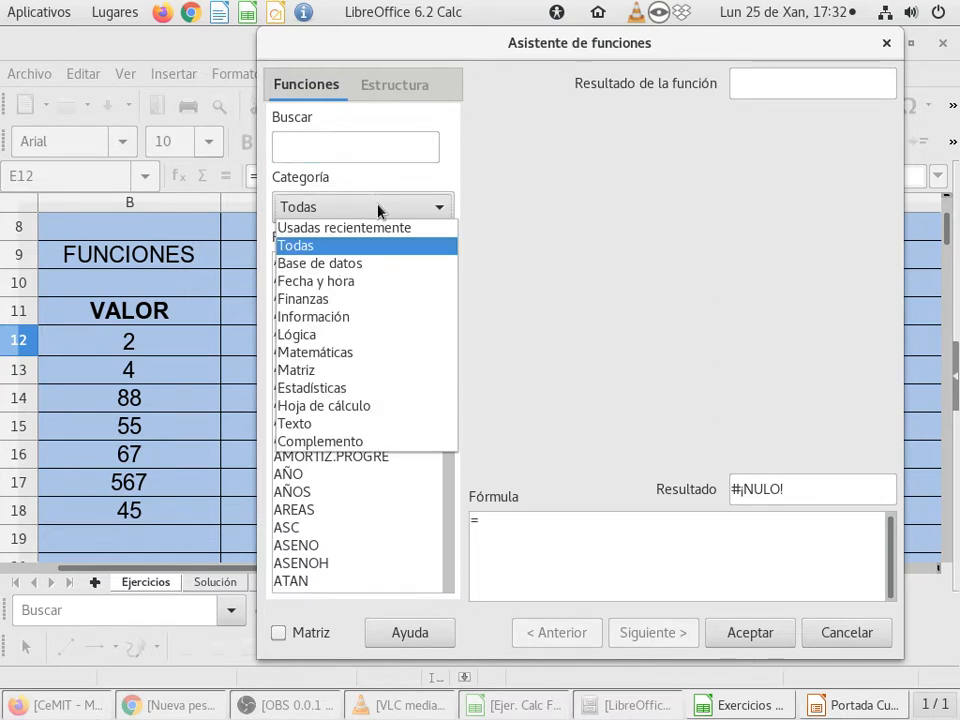
{"action": "left_click", "coordinate": [371, 264]}
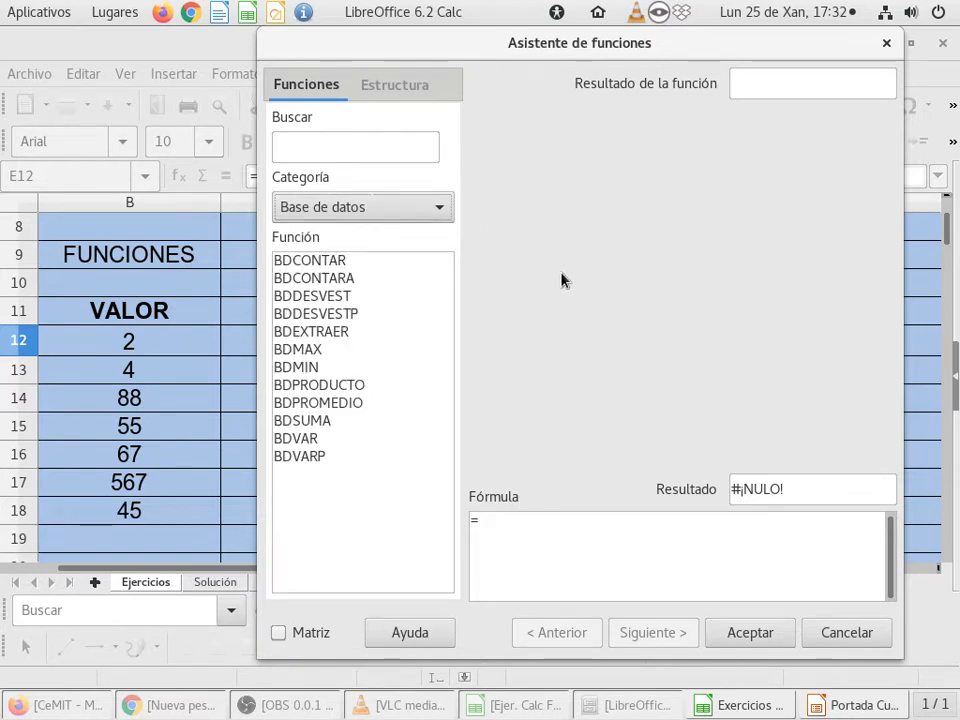
{"action": "left_click", "coordinate": [385, 210]}
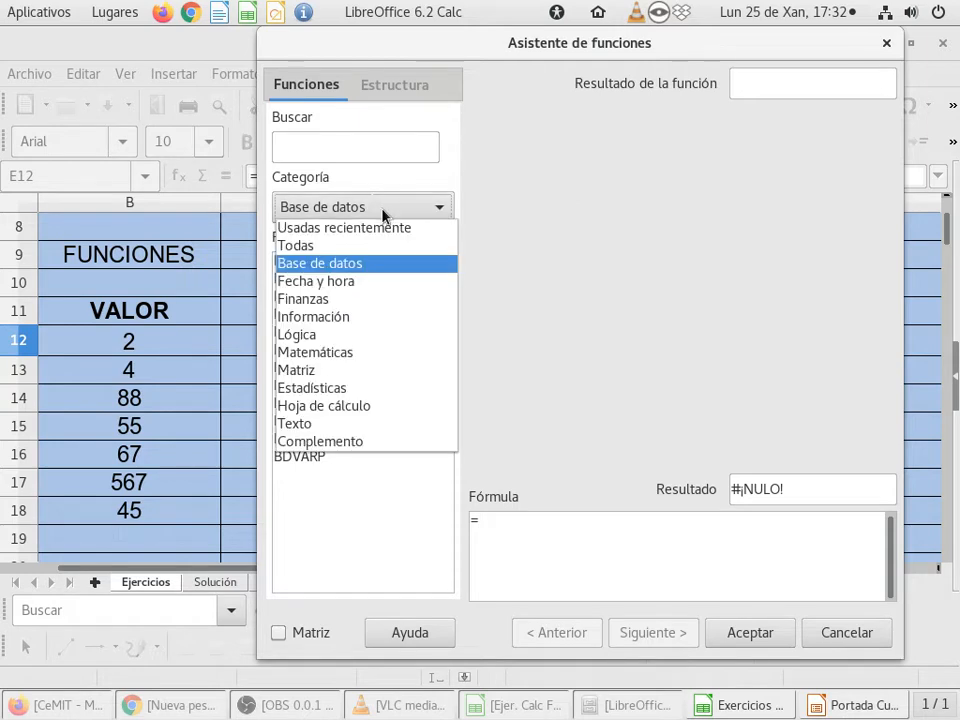
{"action": "left_click", "coordinate": [312, 247]}
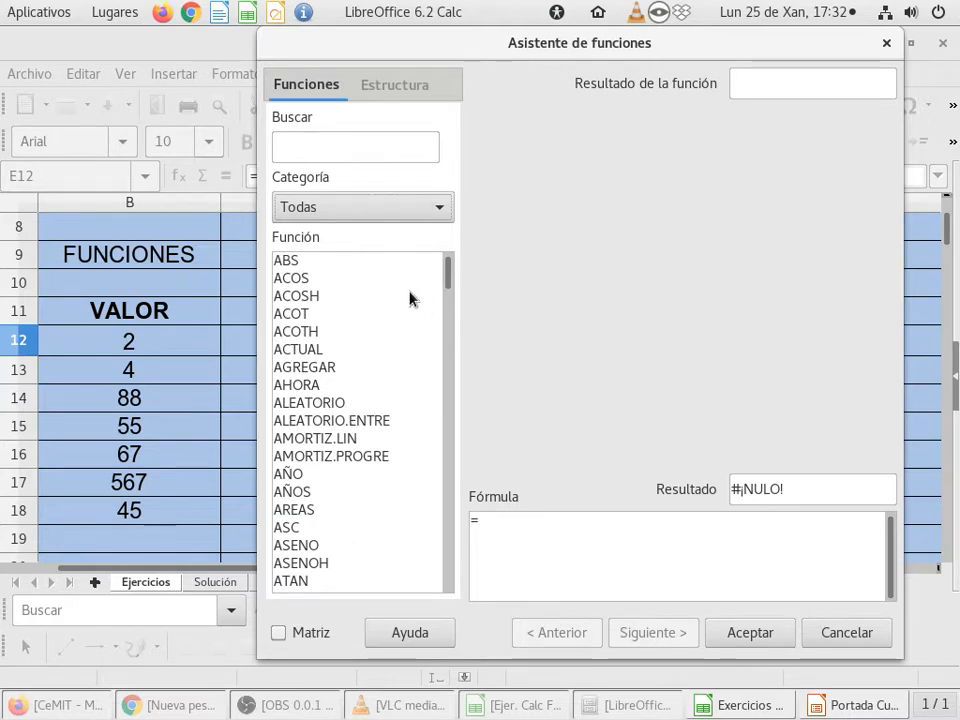
{"action": "scroll", "coordinate": [340, 383], "scroll_direction": "down", "scroll_amount": 20}
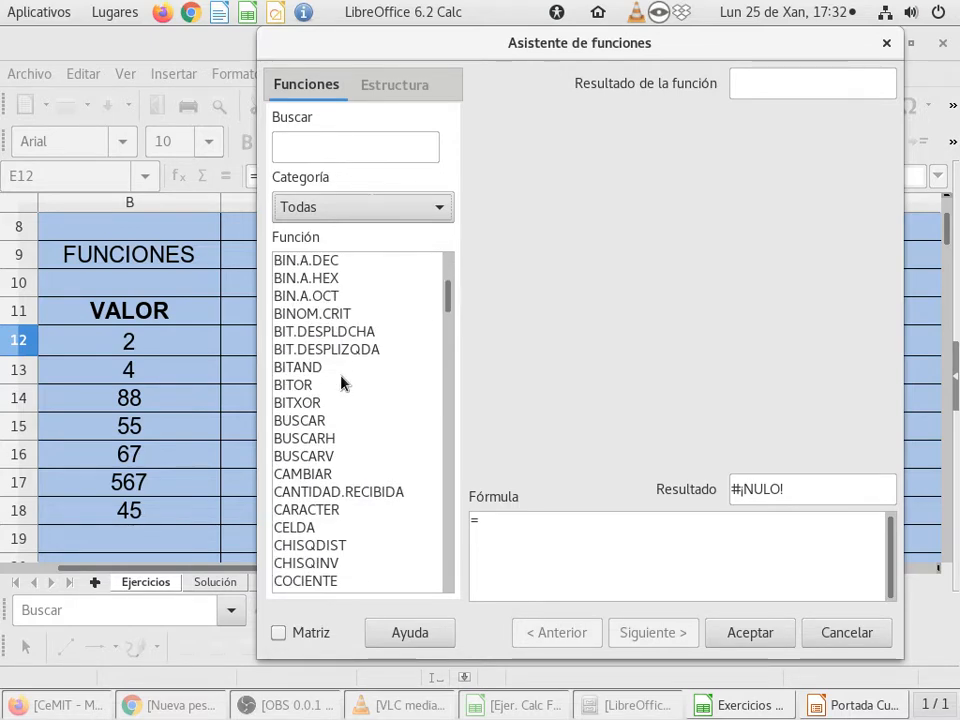
{"action": "scroll", "coordinate": [340, 383], "scroll_direction": "up", "scroll_amount": 20}
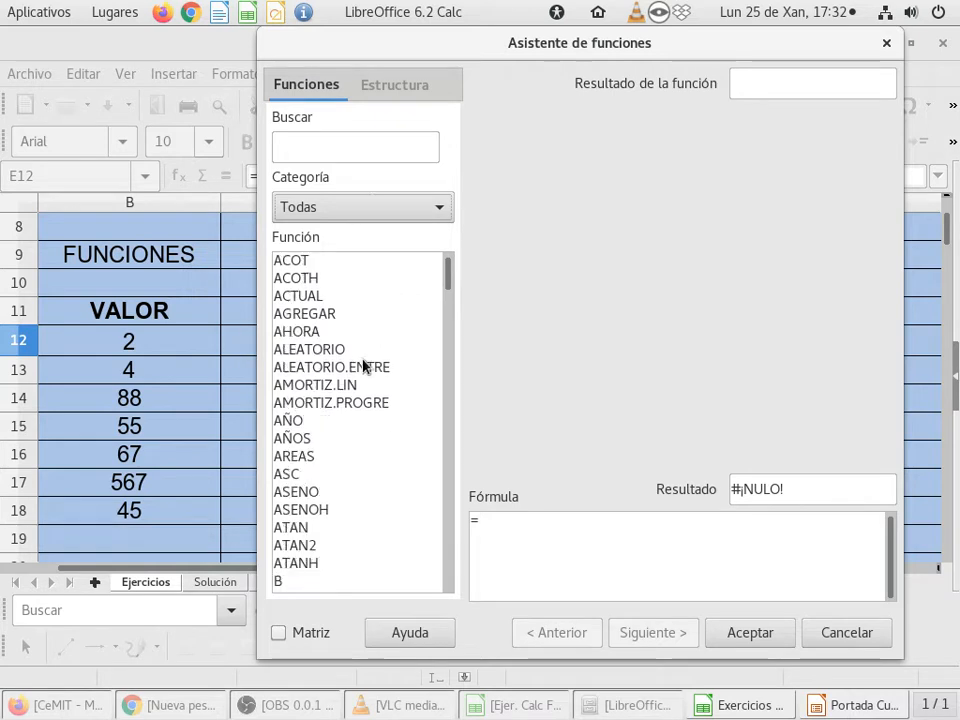
Step: Locate PROMEDIO in the full function list by its initial letters, then return to ABS at the start
{"action": "left_click", "coordinate": [306, 261]}
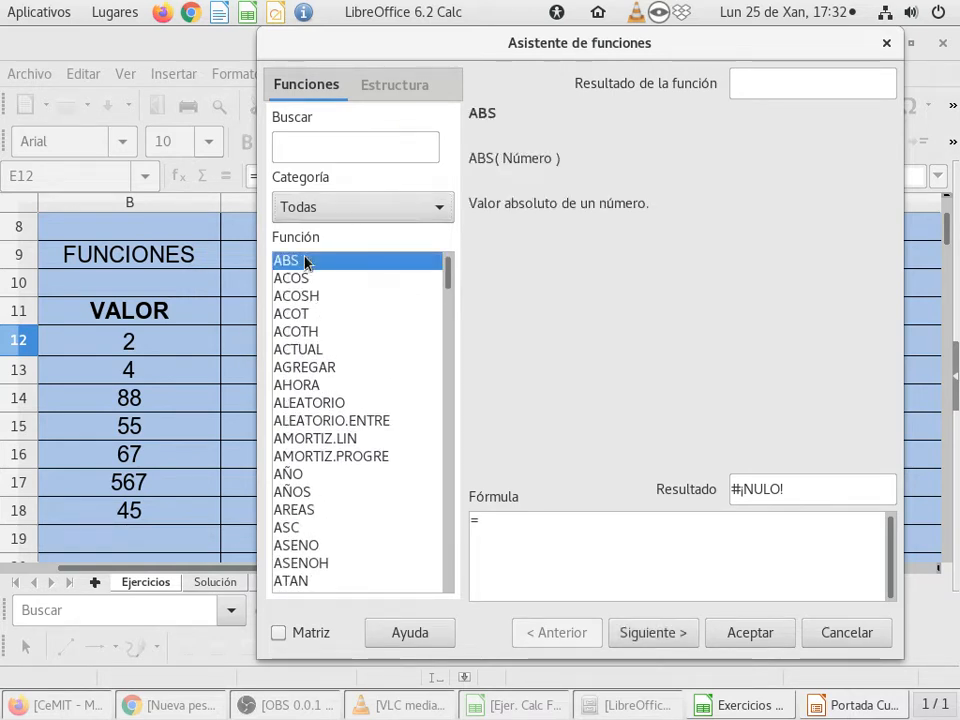
{"action": "key", "text": "p"}
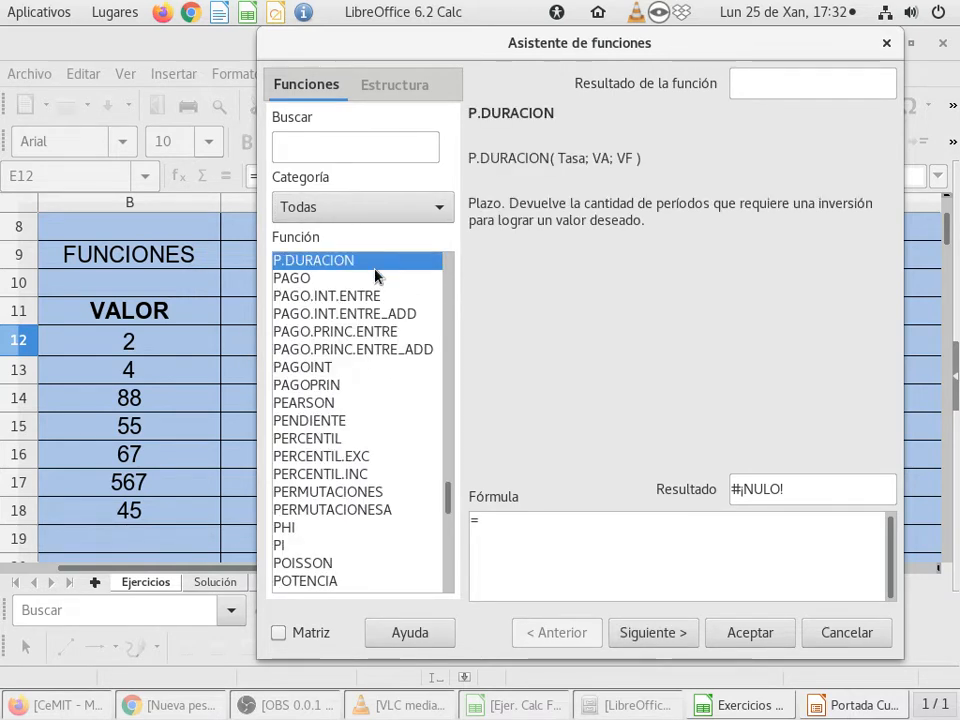
{"action": "key", "text": "r"}
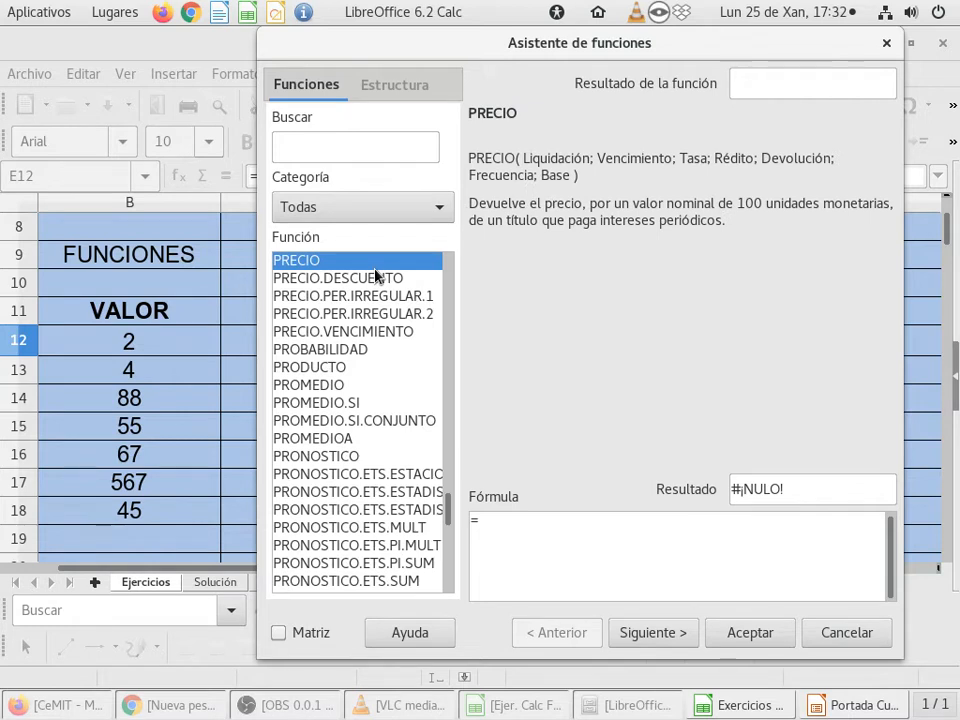
{"action": "key", "text": "Home"}
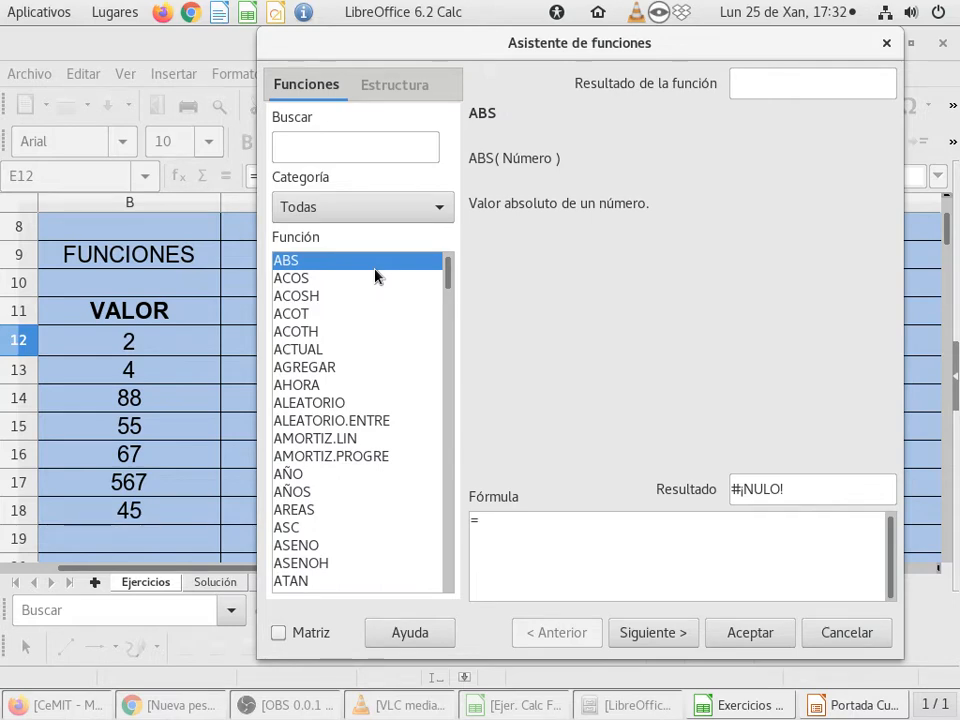
{"action": "type", "text": "prom"}
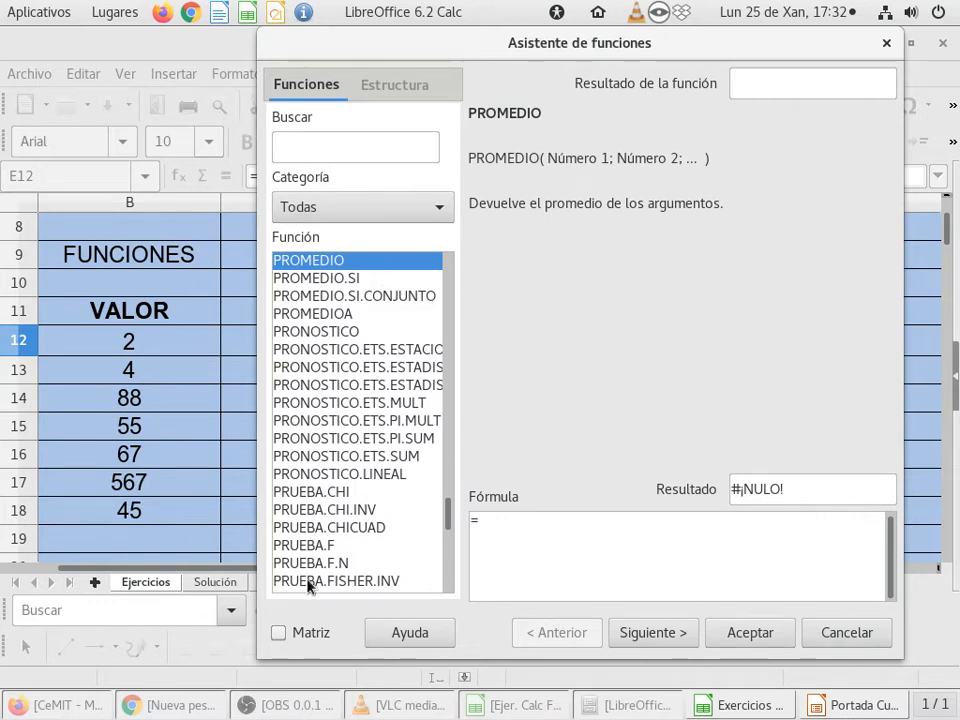
{"action": "left_click_drag", "start_coordinate": [448, 525], "coordinate": [476, 250]}
{"action": "left_click", "coordinate": [312, 261]}
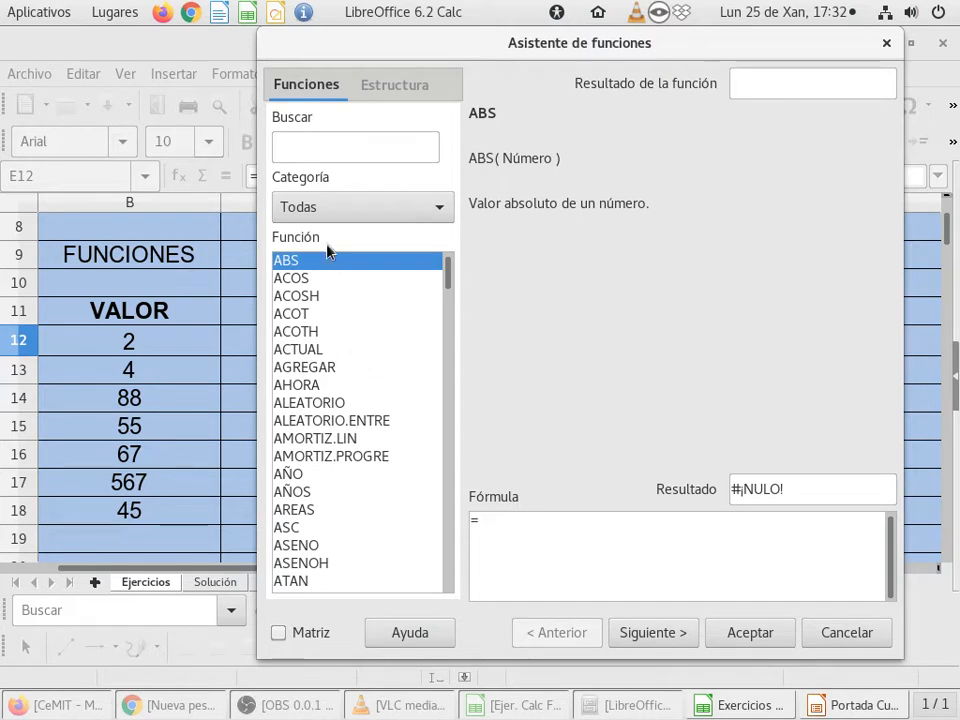
Step: Search the functions for PROME, clear the search, and look up the same letters in the full list
{"action": "left_click", "coordinate": [353, 146]}
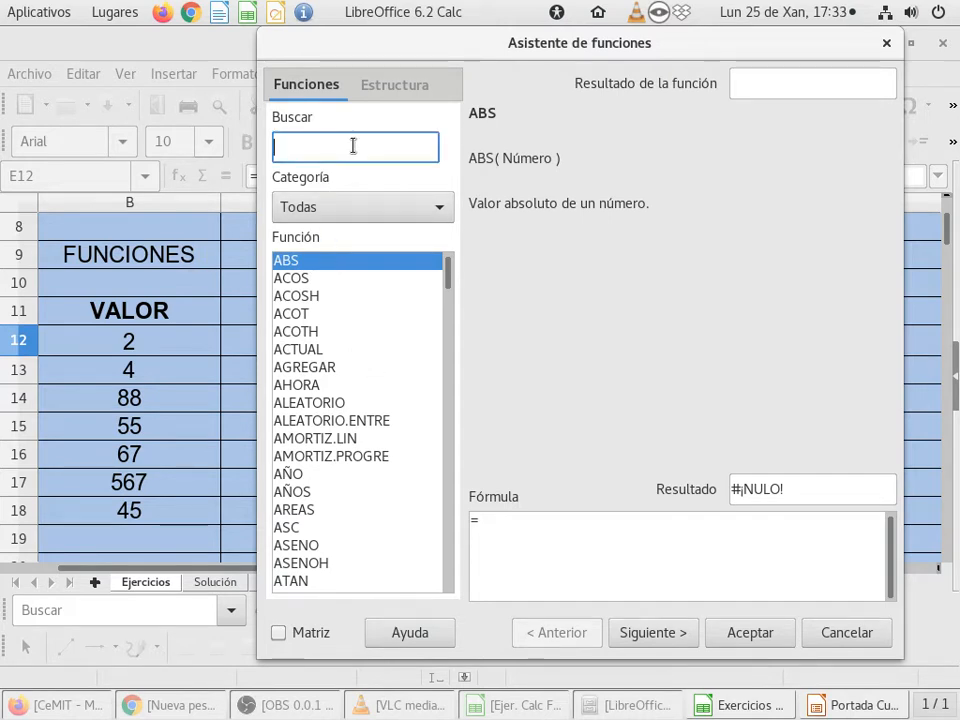
{"action": "type", "text": "PROME"}
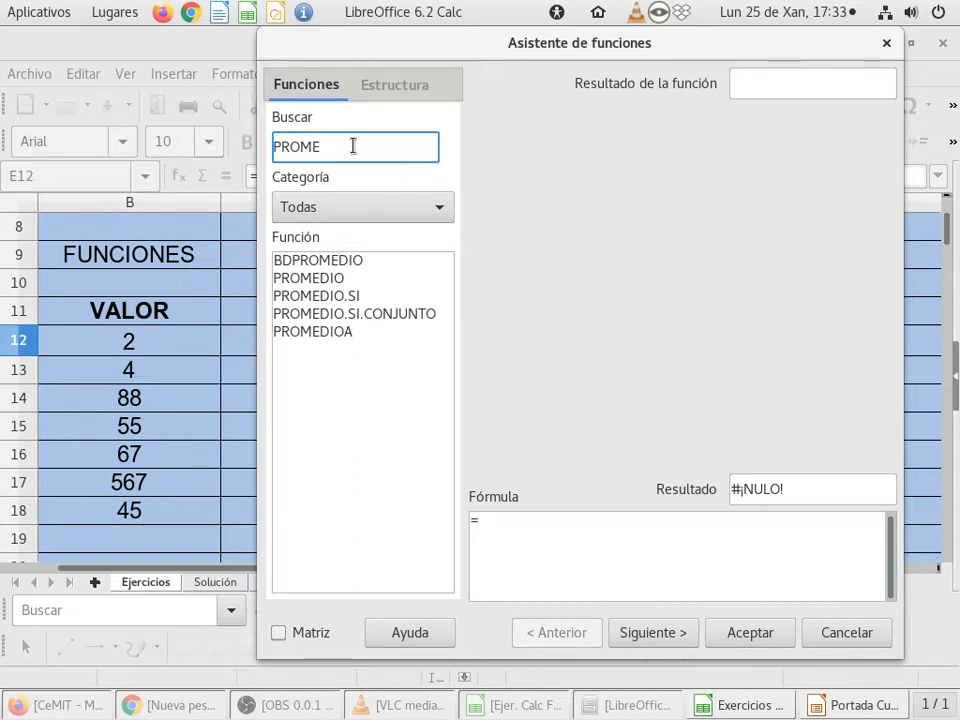
{"action": "double_click", "coordinate": [353, 146]}
{"action": "key", "text": "BackSpace"}
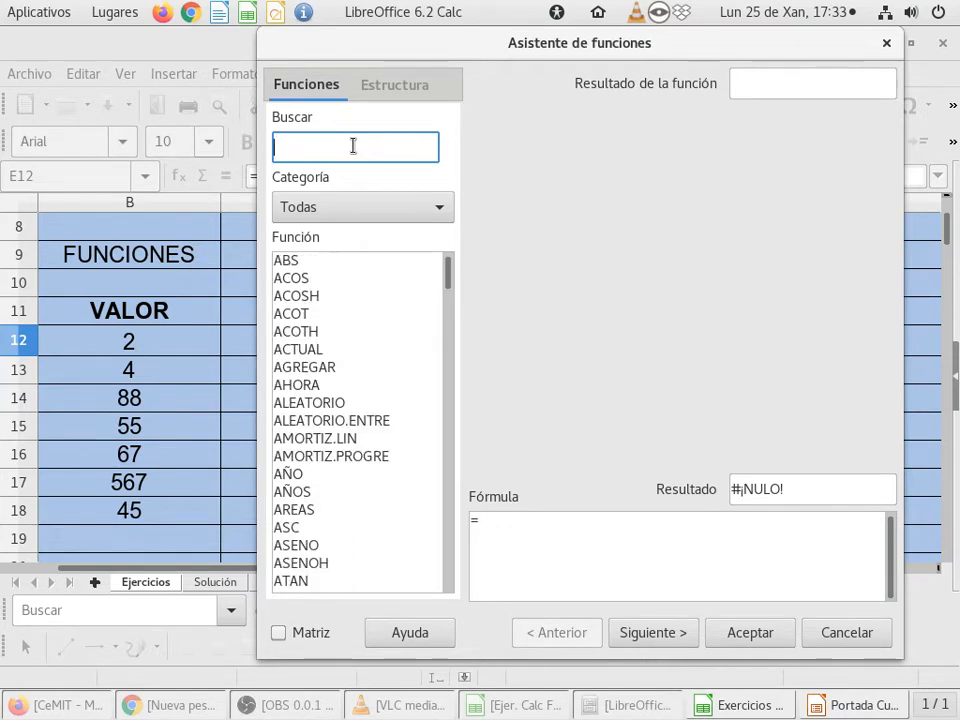
{"action": "left_click", "coordinate": [340, 262]}
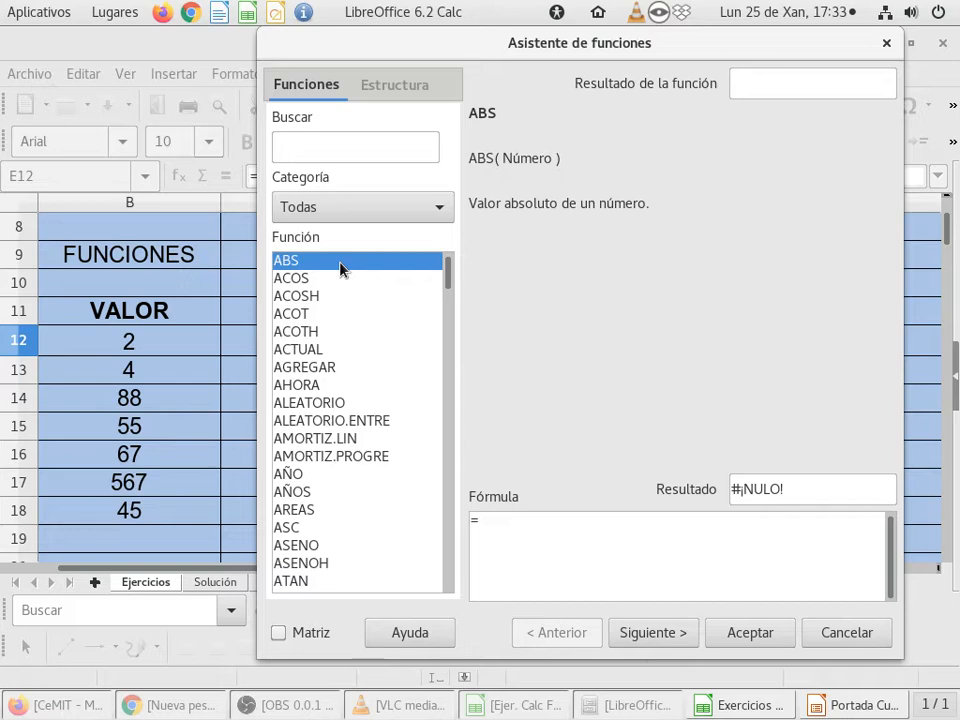
{"action": "type", "text": "PROME"}
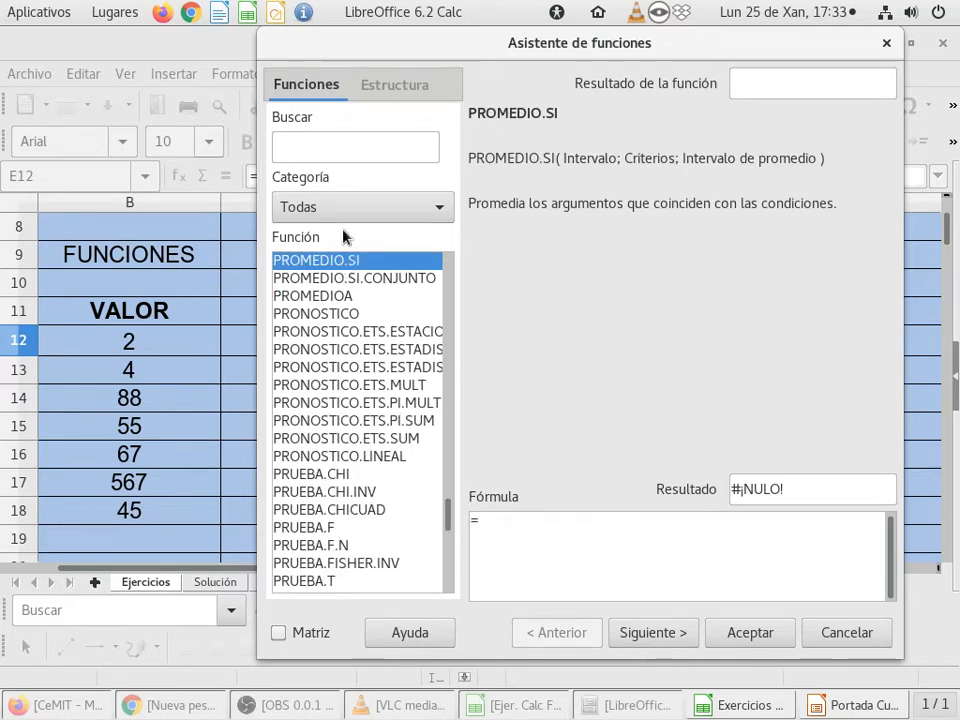
Step: Search the functions for PROMED, choose PROMEDIO and proceed to its arguments
{"action": "left_click", "coordinate": [362, 140]}
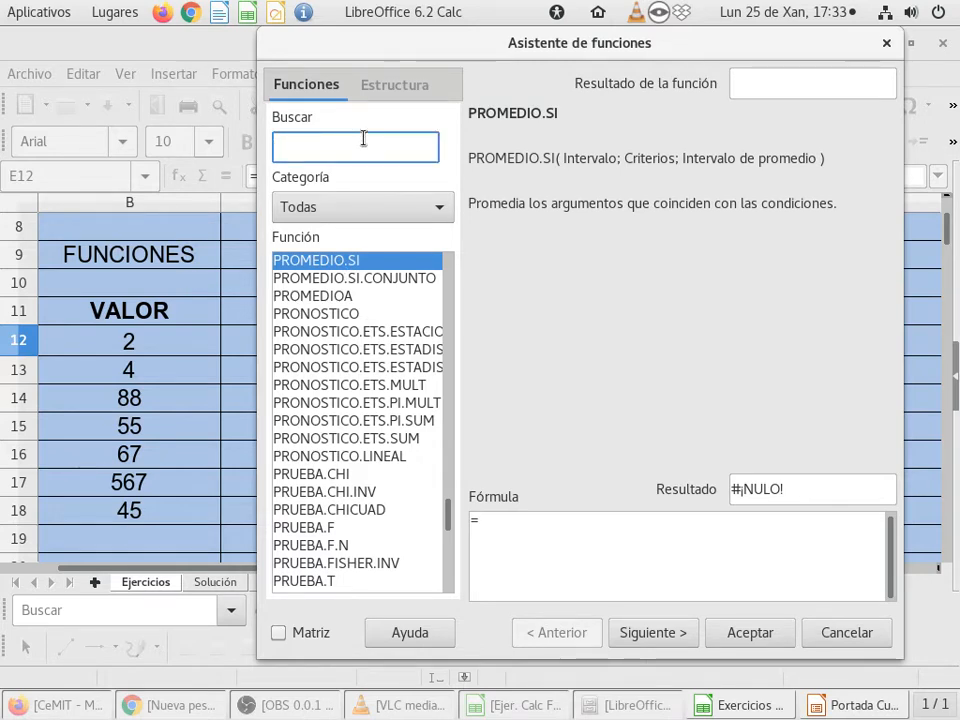
{"action": "type", "text": "PROMED"}
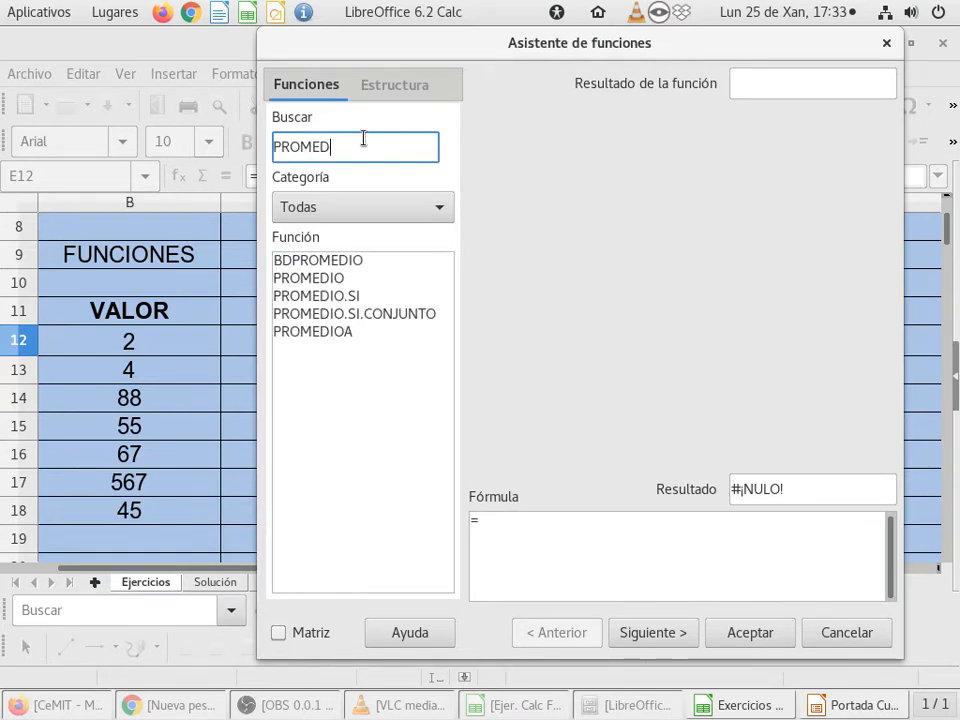
{"action": "left_click", "coordinate": [305, 280]}
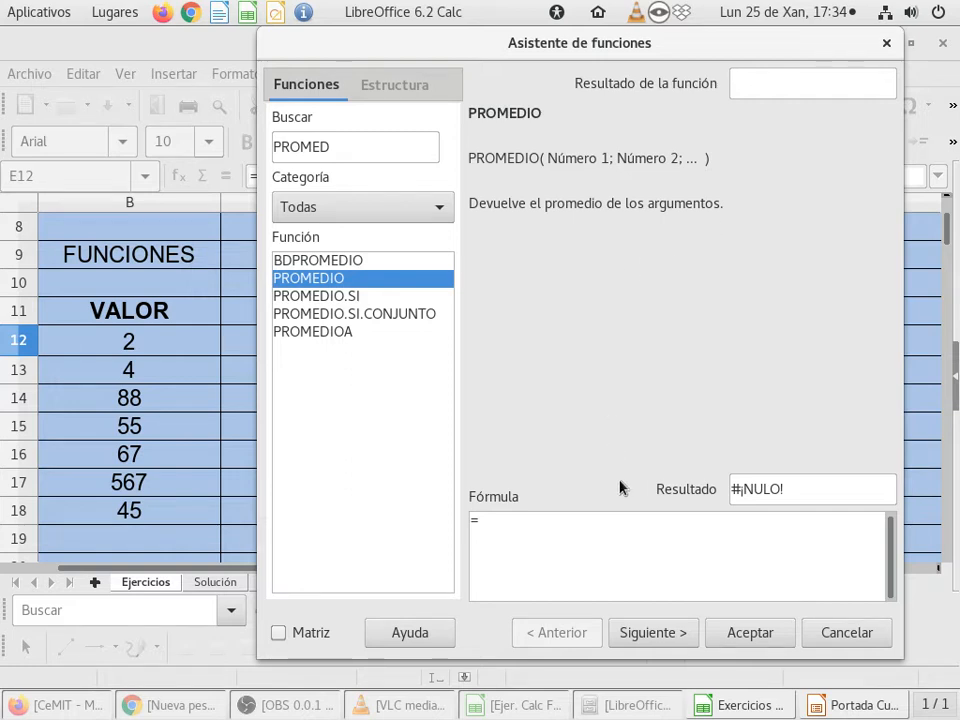
{"action": "left_click", "coordinate": [650, 633]}
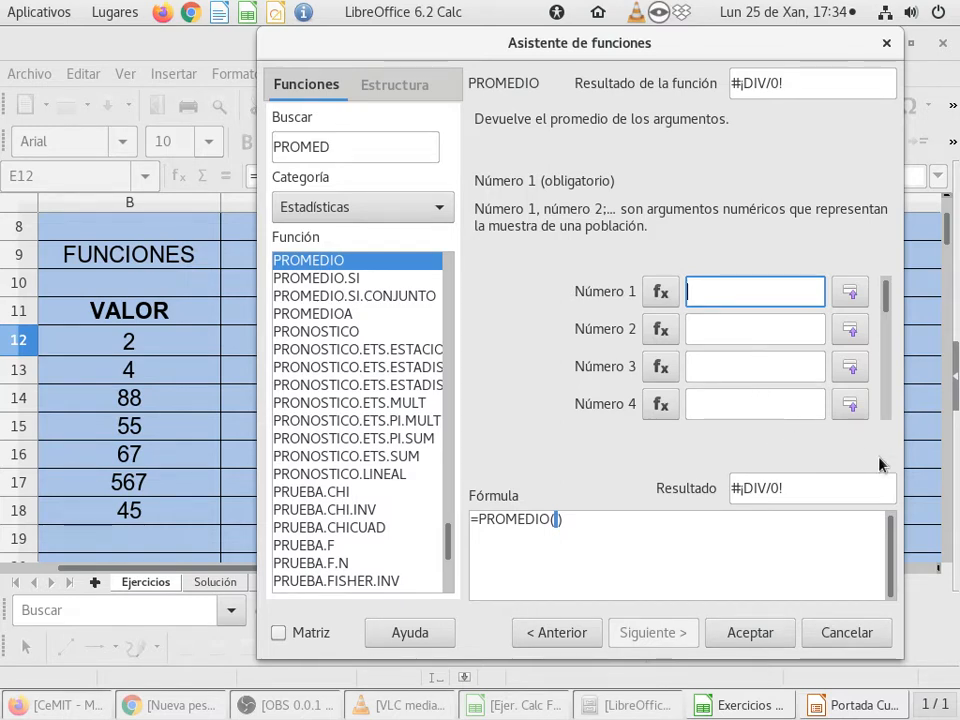
Step: Set the Número 1 argument of PROMEDIO to the VALOR column range B12:B18
{"action": "mouse_move", "coordinate": [885, 296]}
{"action": "left_mouse_down"}
{"action": "mouse_move", "coordinate": [883, 415]}
{"action": "mouse_move", "coordinate": [883, 275]}
{"action": "left_mouse_up"}
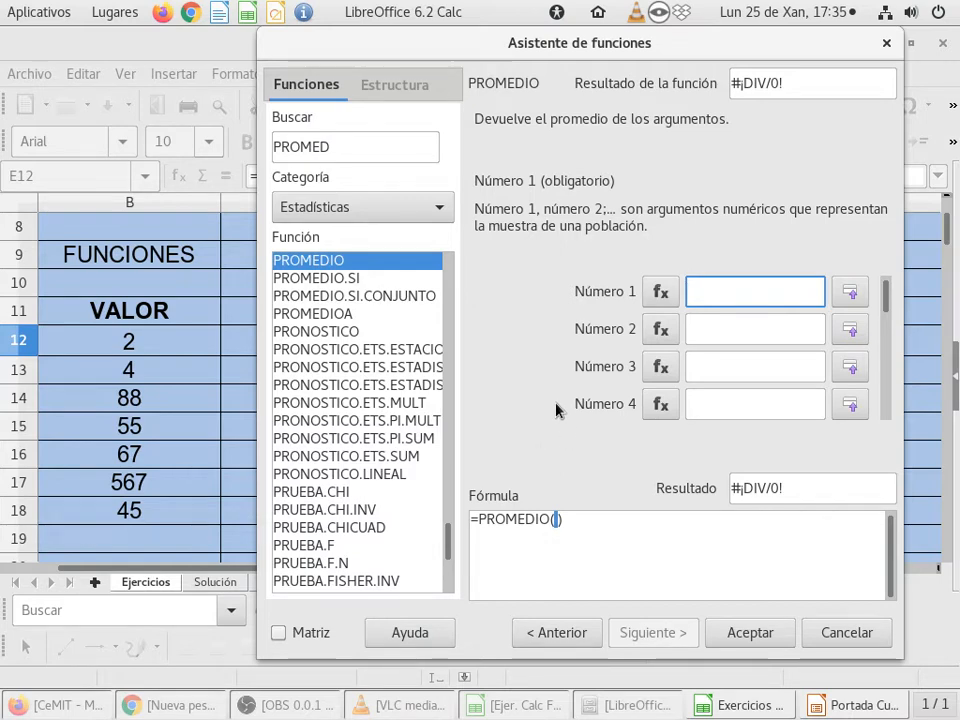
{"action": "left_click_drag", "start_coordinate": [620, 45], "coordinate": [465, 62]}
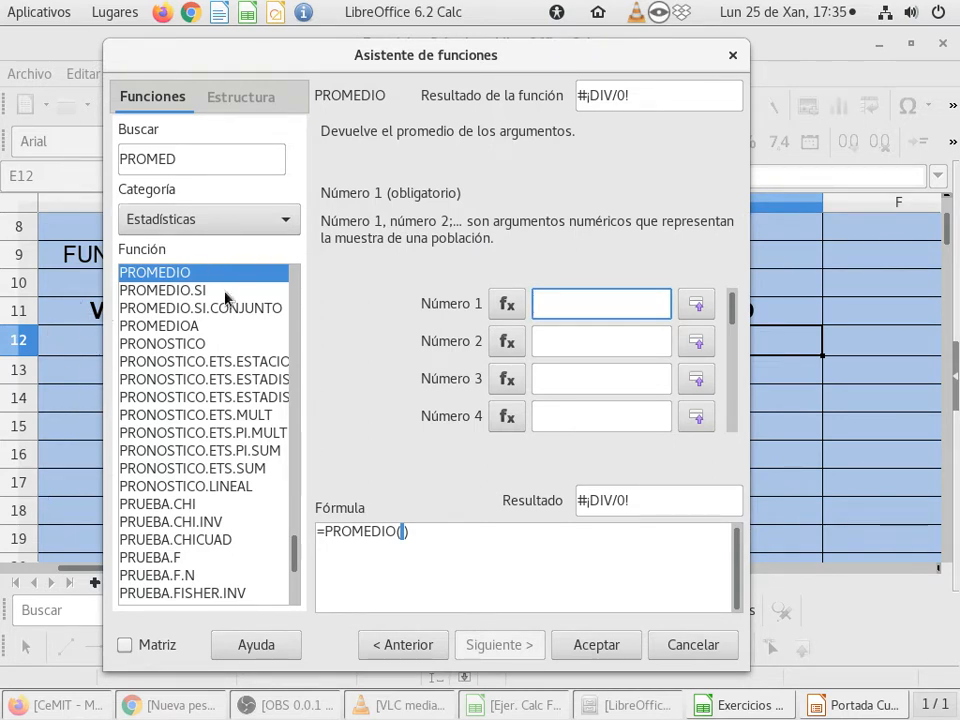
{"action": "left_click", "coordinate": [706, 314]}
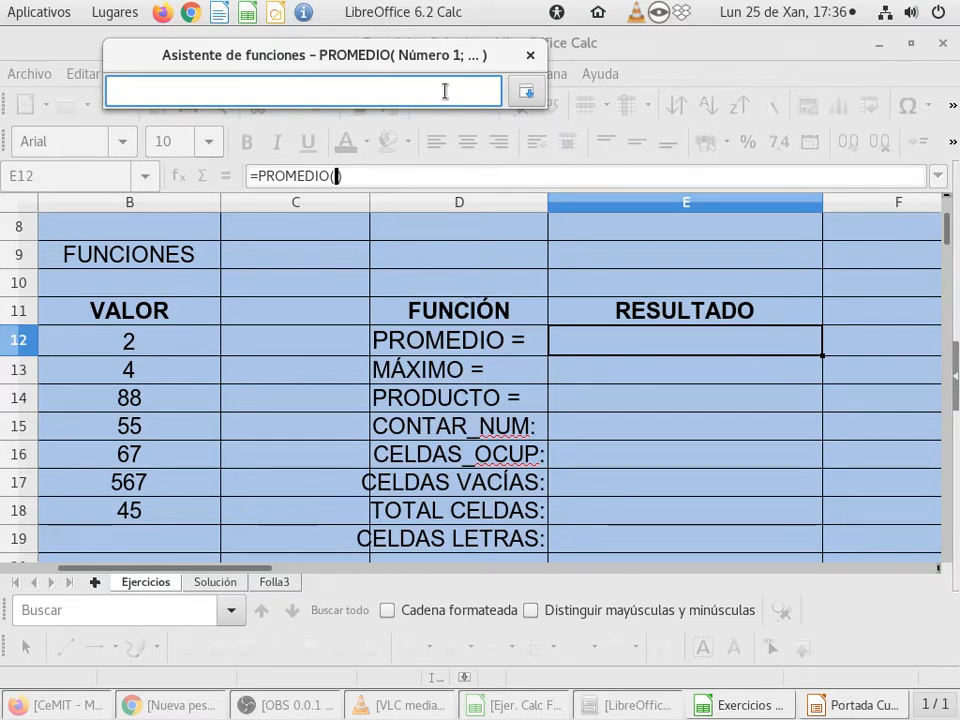
{"action": "left_click", "coordinate": [83, 350]}
{"action": "left_click_drag", "start_coordinate": [83, 350], "coordinate": [86, 516]}
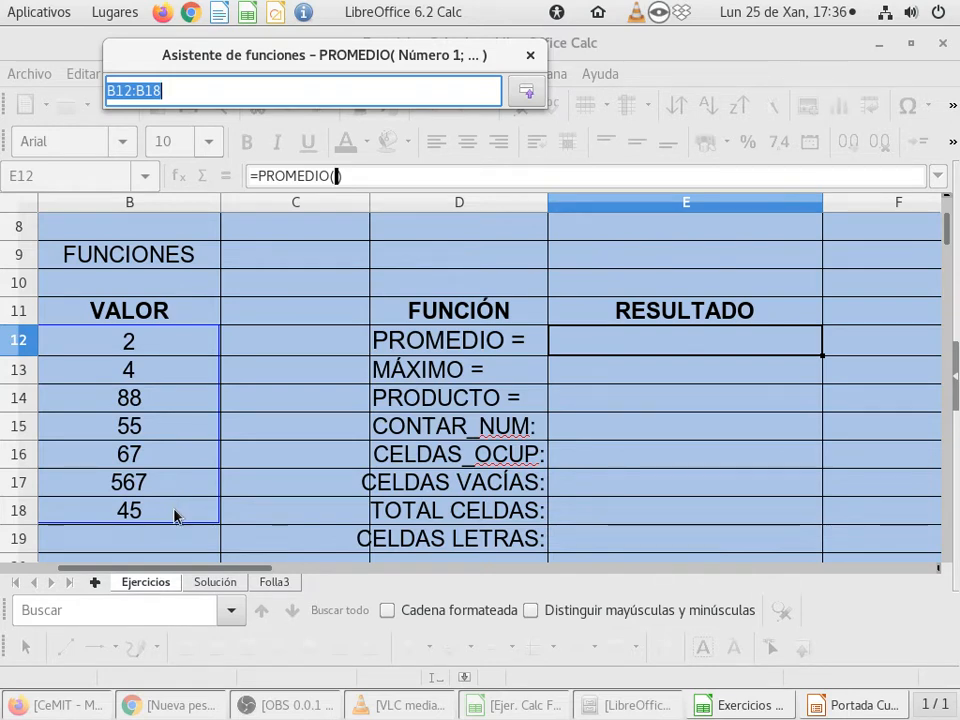
Step: Replace the colon in the Número 1 argument with a semicolon so it reads B12;B18
{"action": "left_click", "coordinate": [175, 89]}
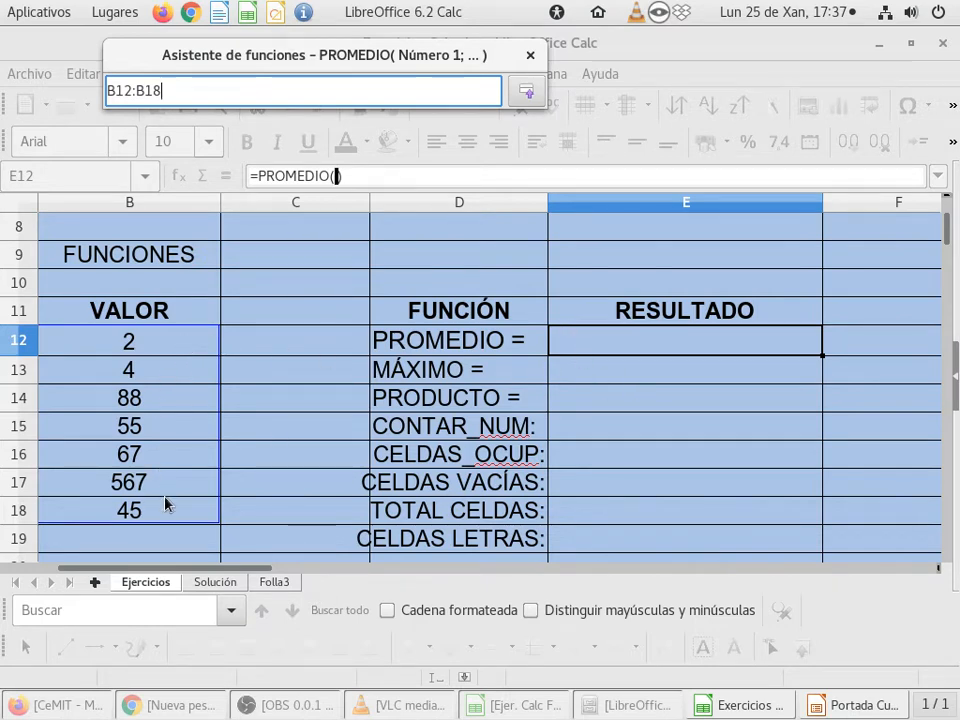
{"action": "left_click", "coordinate": [130, 97]}
{"action": "type", "text": ":"}
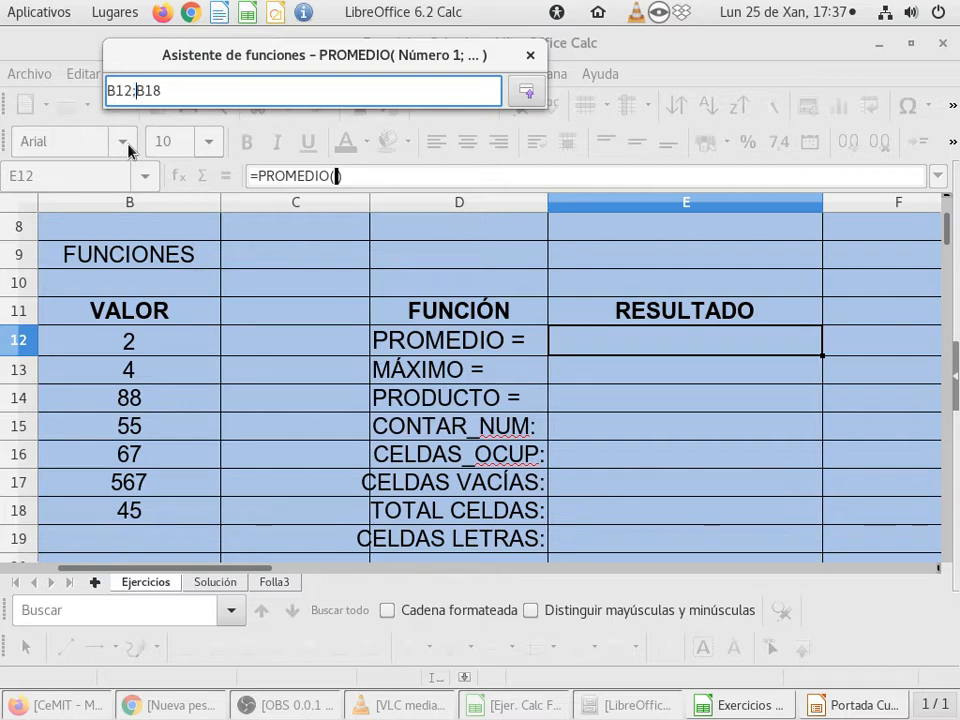
{"action": "type", "text": ";"}
Step: Restore the colon in PROMEDIO's Número 1 argument so it reads B12:B18 and accept the formula into cell E12
{"action": "key", "text": "Left"}
{"action": "key", "text": "Left"}
{"action": "key", "text": "Left"}
{"action": "key", "text": "BackSpace"}
{"action": "type", "text": ":"}
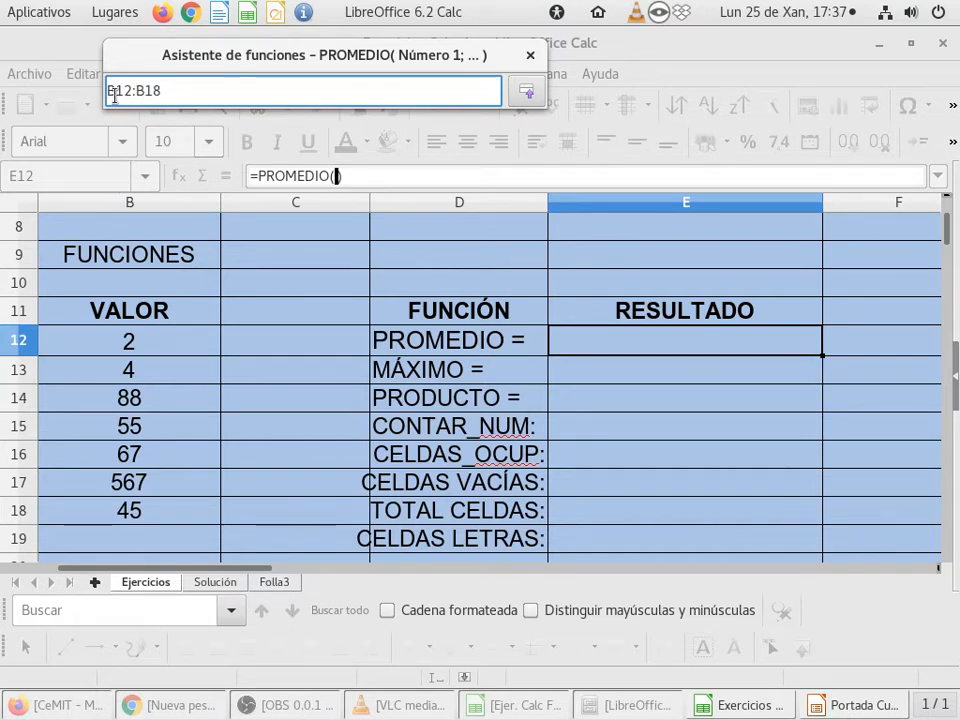
{"action": "left_click", "coordinate": [202, 90]}
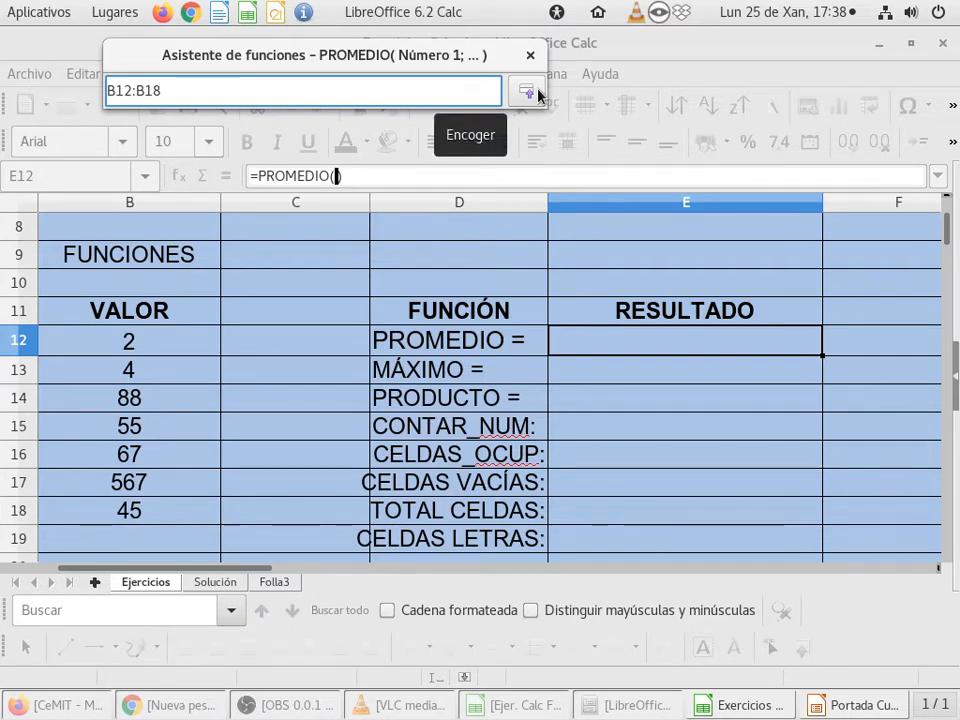
{"action": "left_click", "coordinate": [536, 94]}
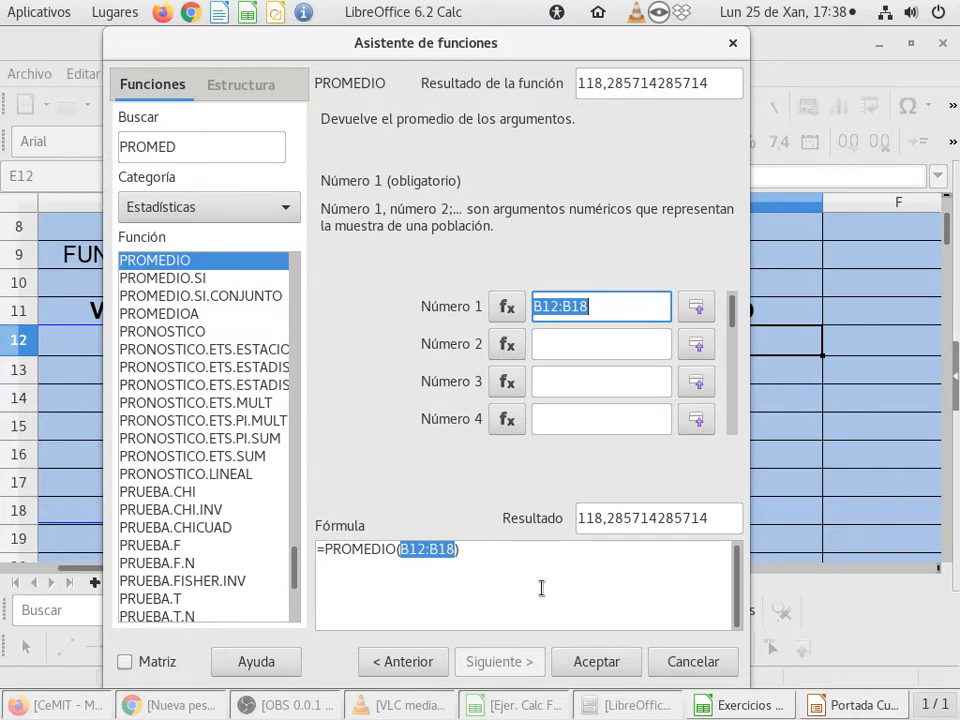
{"action": "left_click", "coordinate": [596, 662]}
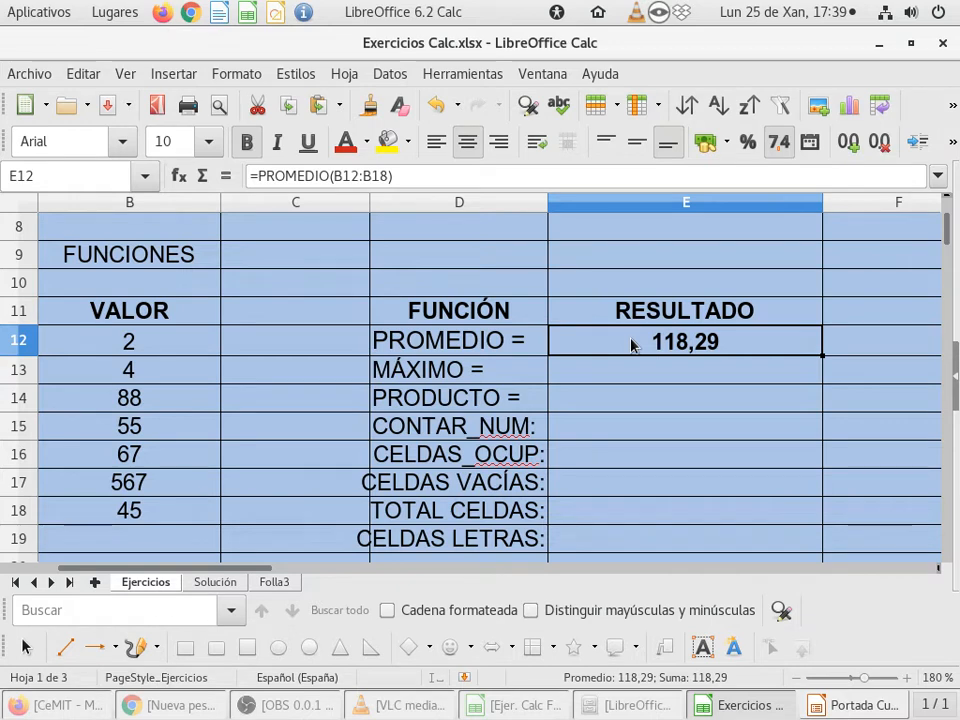
Step: Show the PROMEDIO formula inside cell E12 to examine its highlighted range, and leave it as it is
{"action": "double_click", "coordinate": [631, 341]}
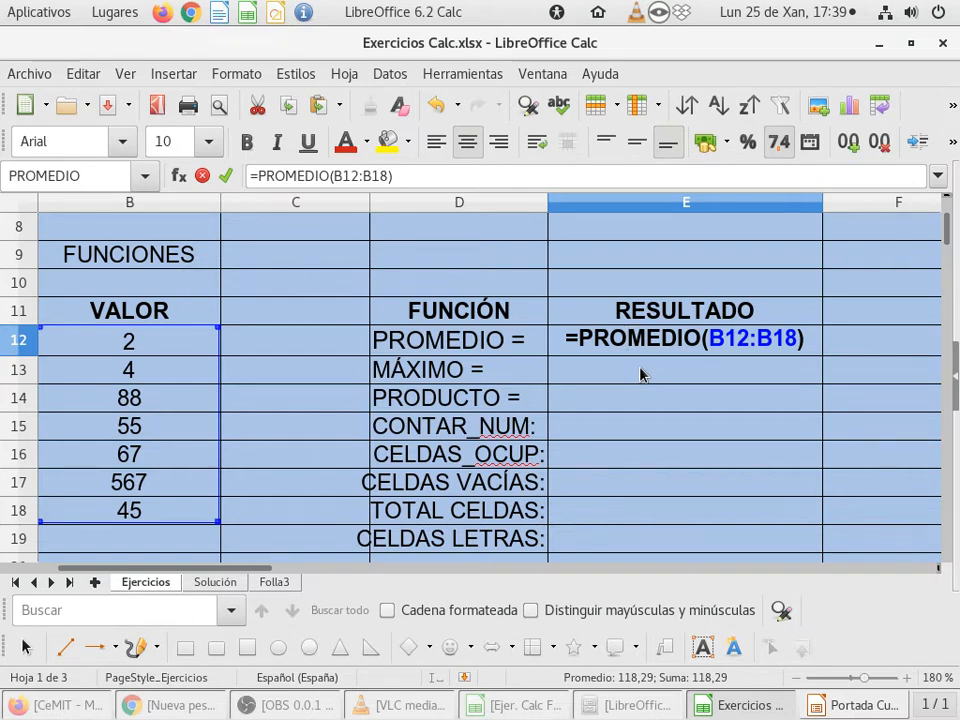
{"action": "key", "text": "Return"}
{"action": "key", "text": "Up"}
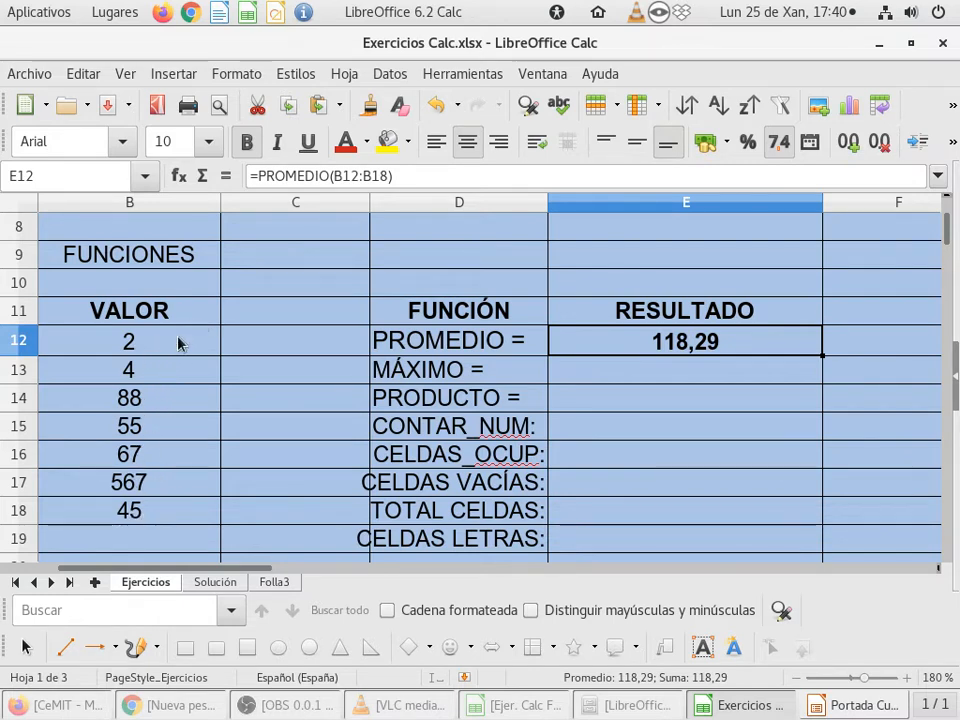
Step: Start the Function Wizard for the MÁXIMO result in cell E13 and search the functions for MAXI and MAX
{"action": "left_click", "coordinate": [616, 380]}
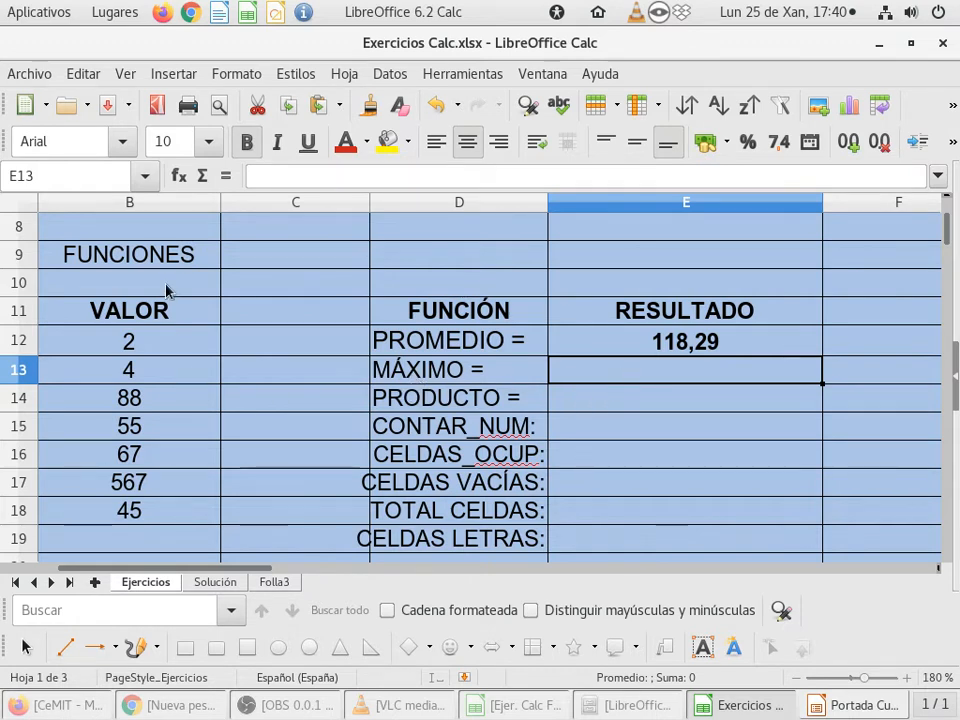
{"action": "left_click", "coordinate": [178, 177]}
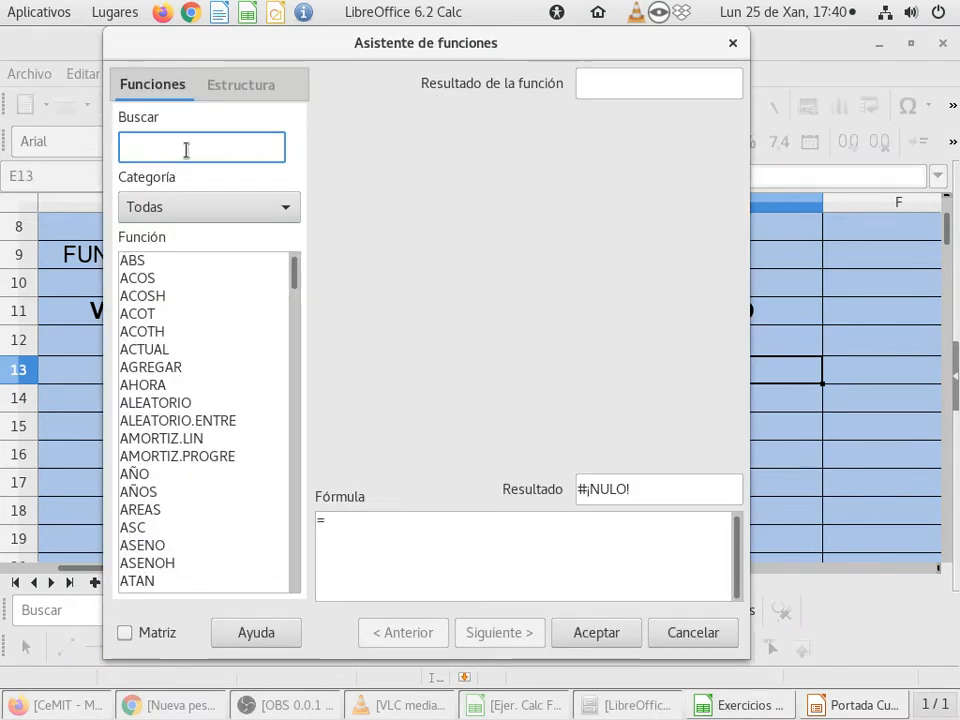
{"action": "type", "text": "MAXI"}
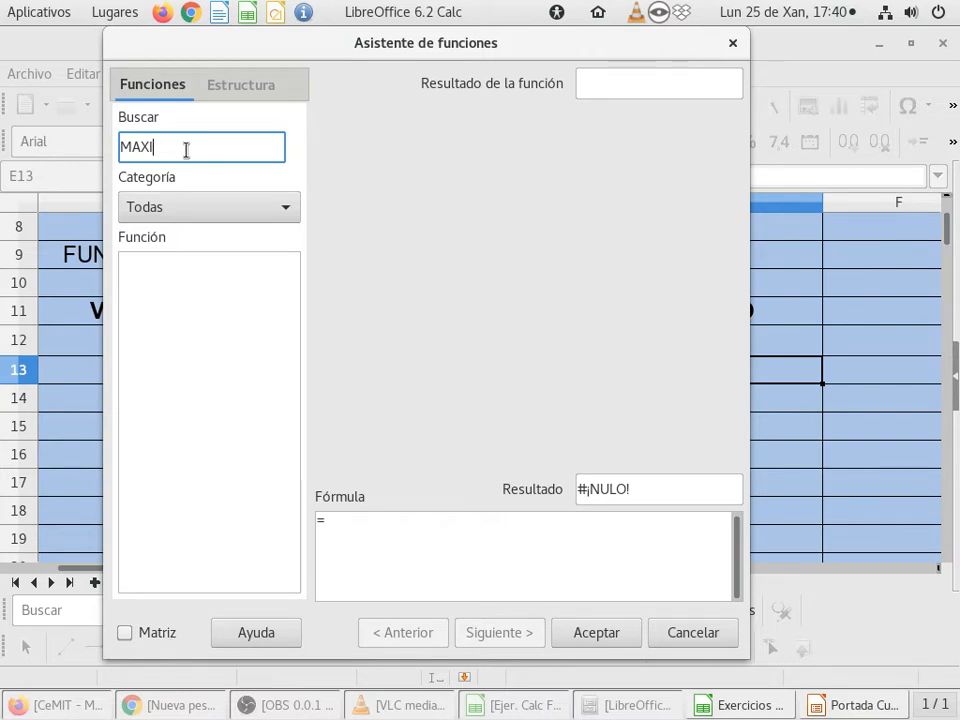
{"action": "key", "text": "BackSpace"}
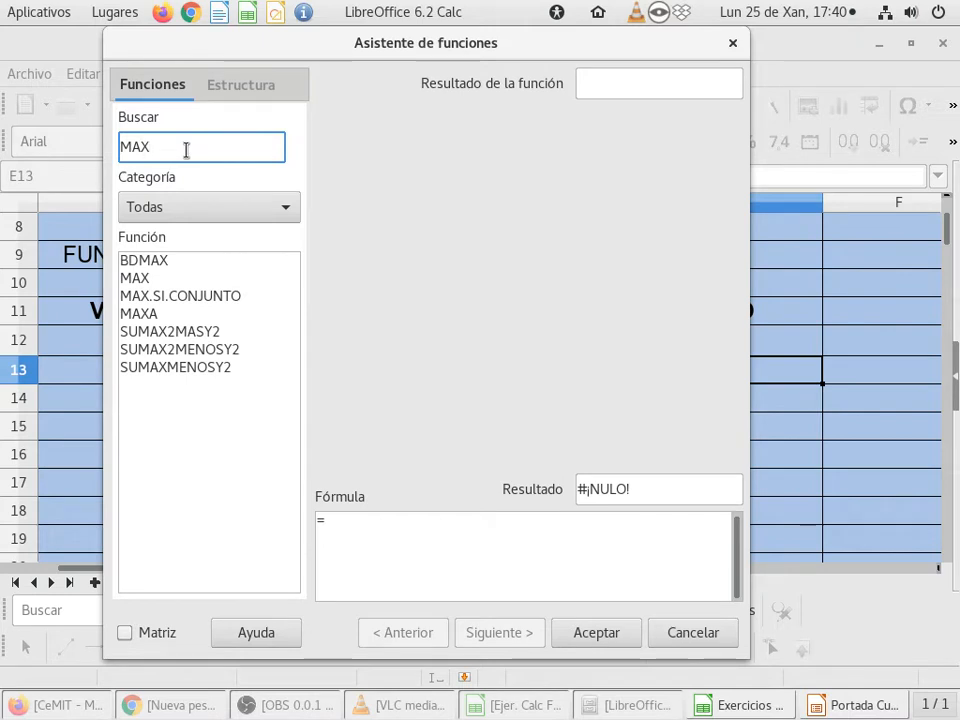
Step: Try searching the functions for the full word MÁXIMO, with and without the accent
{"action": "key", "text": "BackSpace"}
{"action": "key", "text": "BackSpace"}
{"action": "type", "text": "ÁXIMO"}
{"action": "key", "text": "Left"}
{"action": "key", "text": "Left"}
{"action": "key", "text": "Left"}
{"action": "key", "text": "Left"}
{"action": "key", "text": "Left"}
{"action": "type", "text": "A"}
{"action": "key", "text": "Delete"}
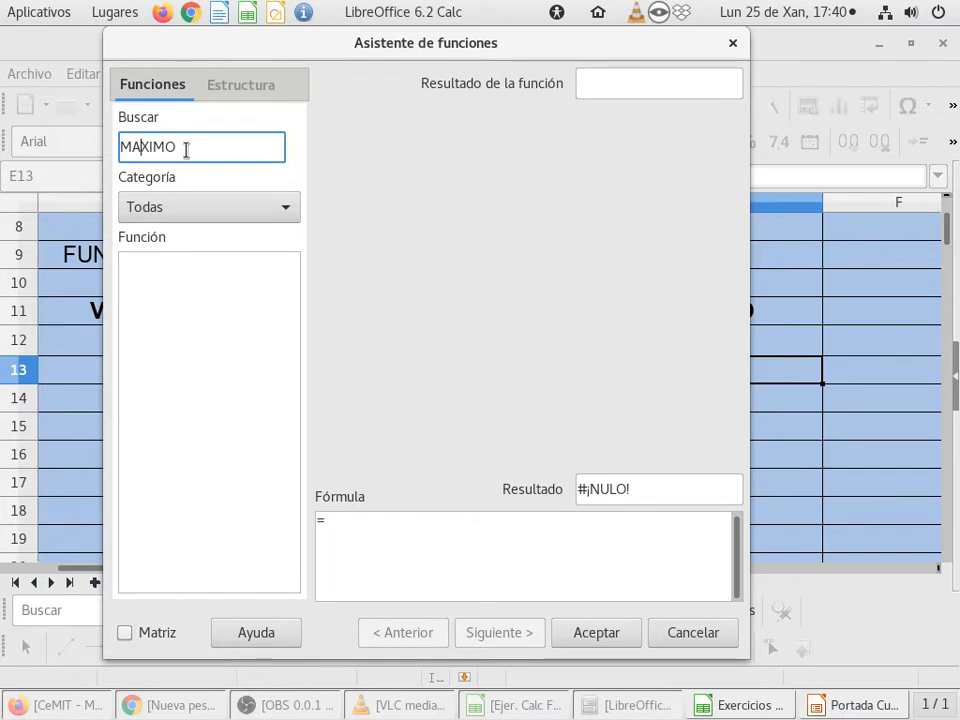
{"action": "key", "text": "BackSpace"}
{"action": "type", "text": "Á"}
{"action": "key", "text": "BackSpace"}
Step: Search the functions for MAX, choose the MAX function and proceed to its arguments
{"action": "key", "text": "End"}
{"action": "key", "text": "BackSpace"}
{"action": "key", "text": "BackSpace"}
{"action": "key", "text": "BackSpace"}
{"action": "key", "text": "BackSpace"}
{"action": "type", "text": "AX"}
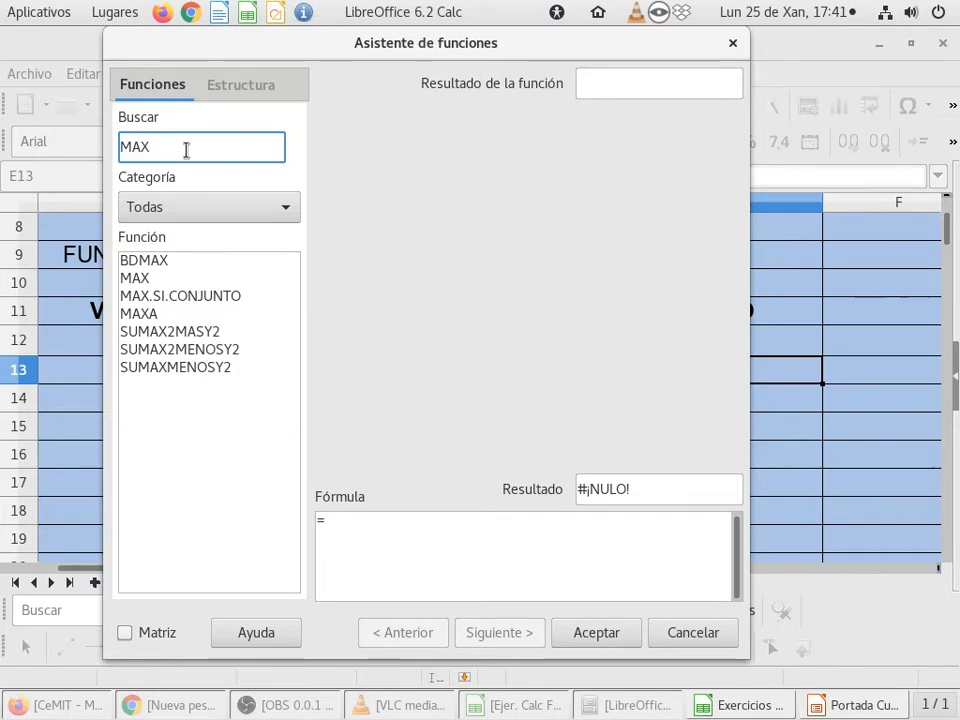
{"action": "key", "text": "BackSpace"}
{"action": "key", "text": "BackSpace"}
{"action": "type", "text": "AX"}
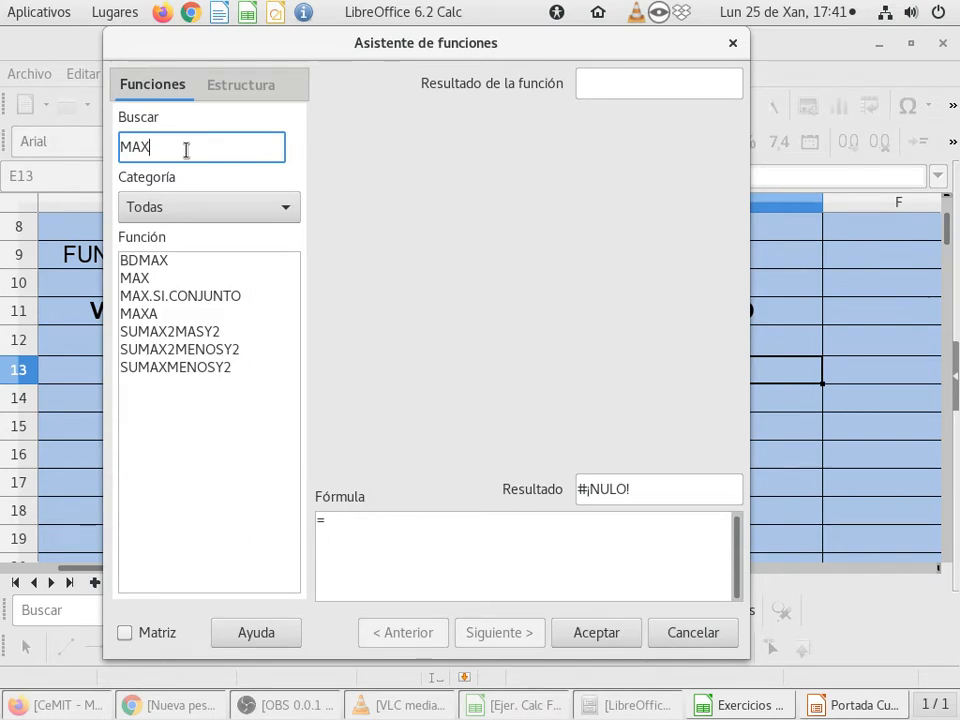
{"action": "left_click", "coordinate": [145, 277]}
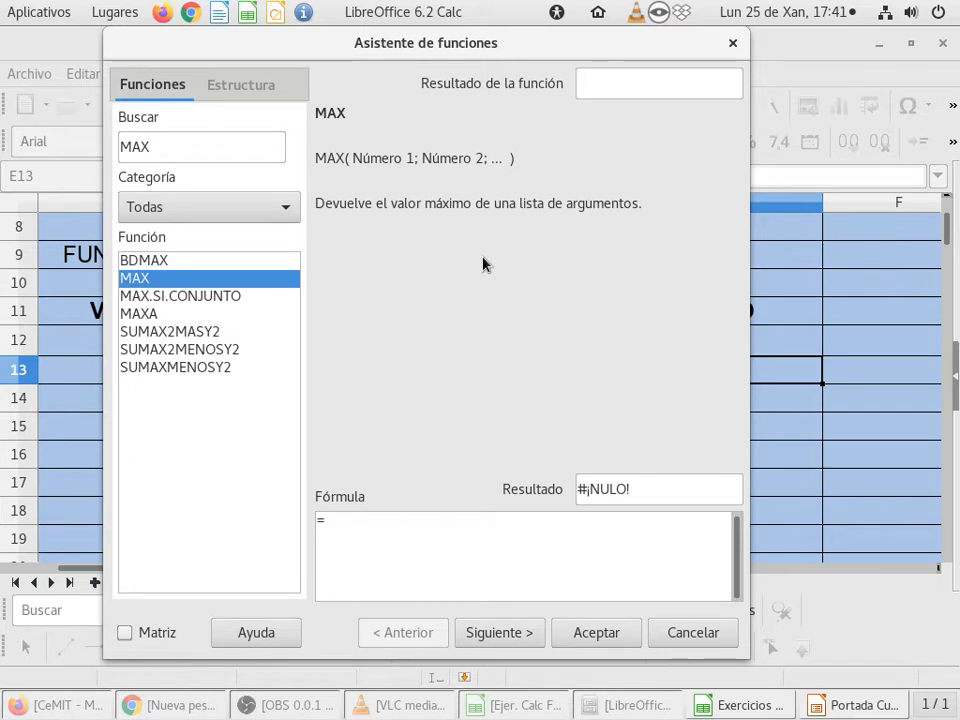
{"action": "left_click", "coordinate": [498, 634]}
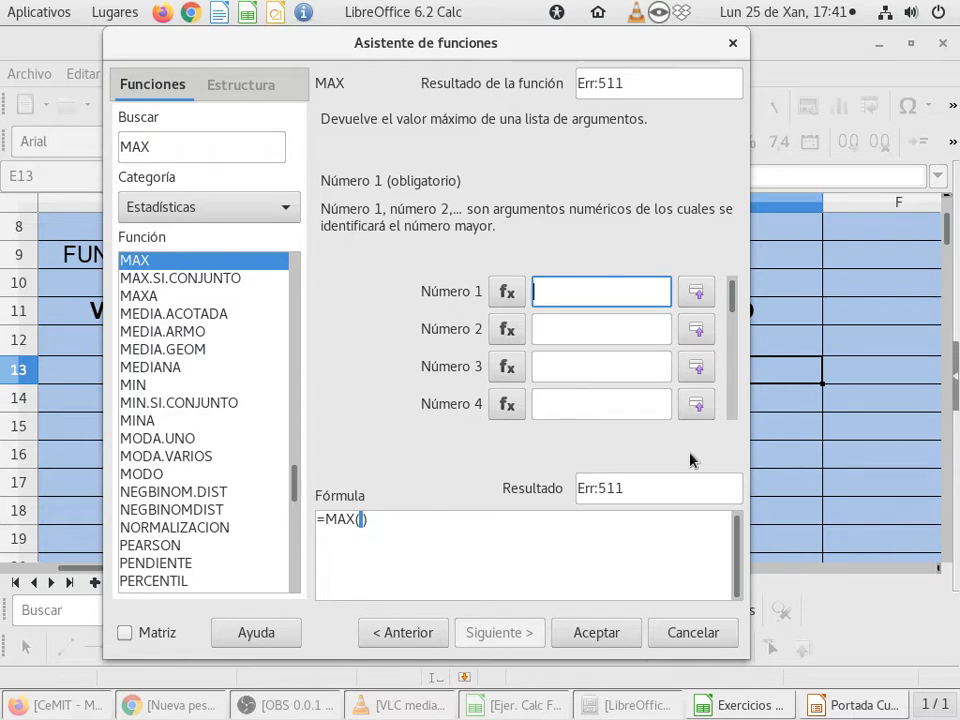
Step: Set MAX's Número 1 argument to the VALOR range B12:B18 and accept the formula into cell E13
{"action": "left_click", "coordinate": [698, 292]}
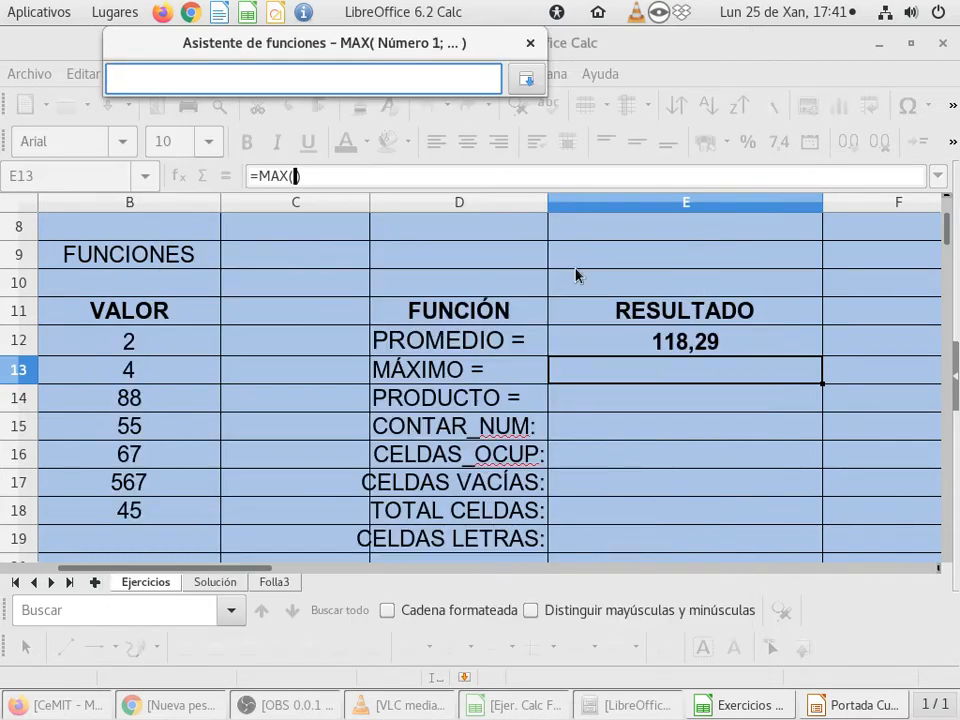
{"action": "left_click_drag", "start_coordinate": [175, 340], "coordinate": [172, 513]}
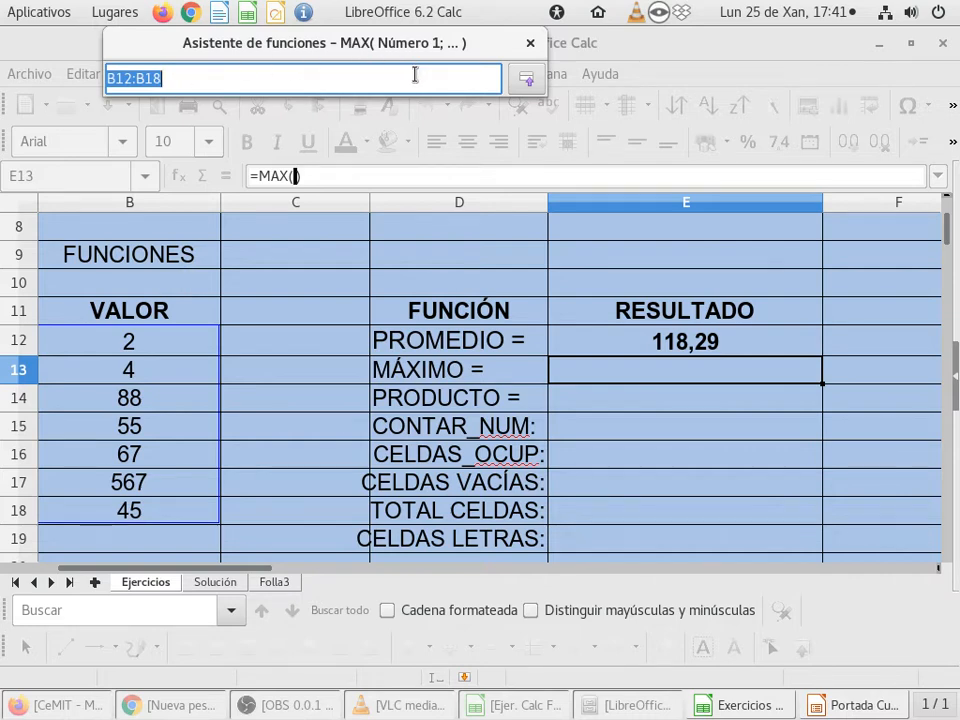
{"action": "left_click", "coordinate": [527, 79]}
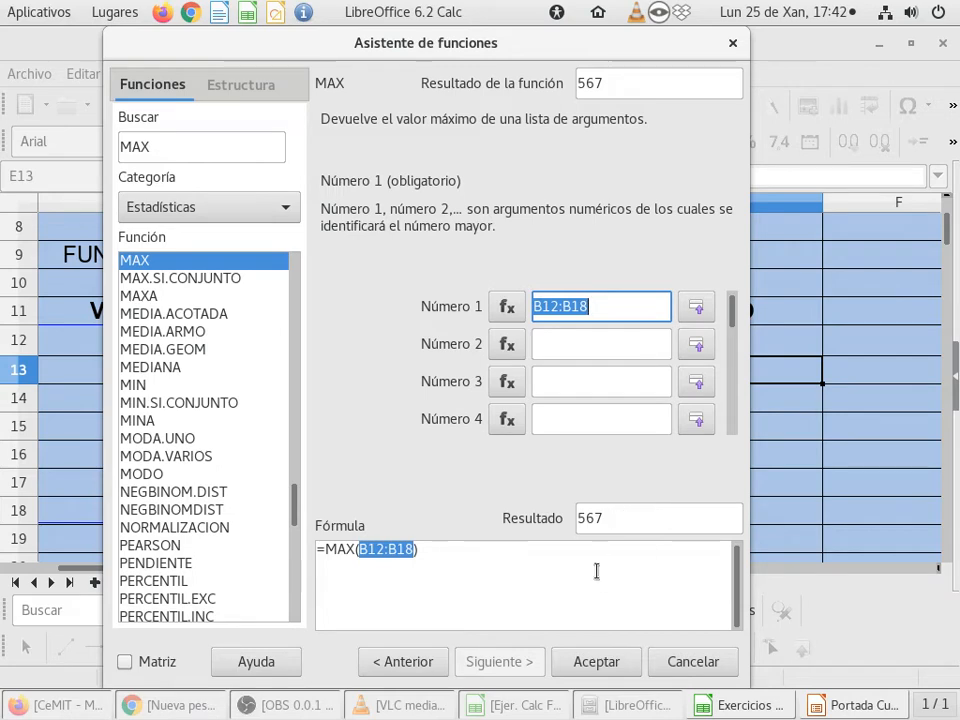
{"action": "left_click", "coordinate": [605, 666]}
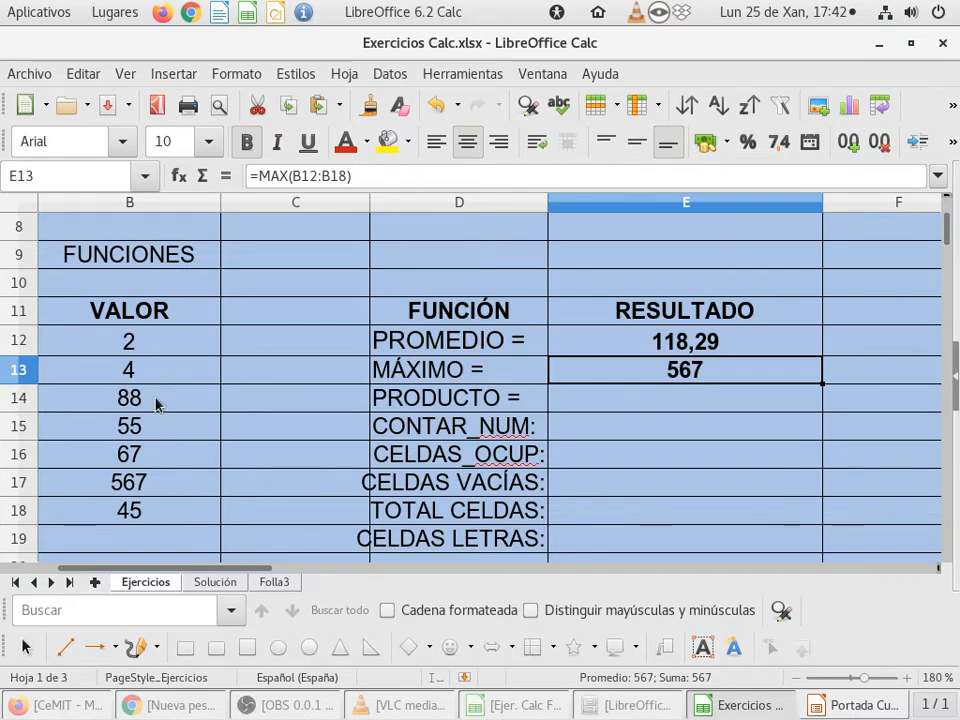
Step: Replace the number in VALOR cell B13 with the letter A, and clear the cell again
{"action": "left_click", "coordinate": [170, 372]}
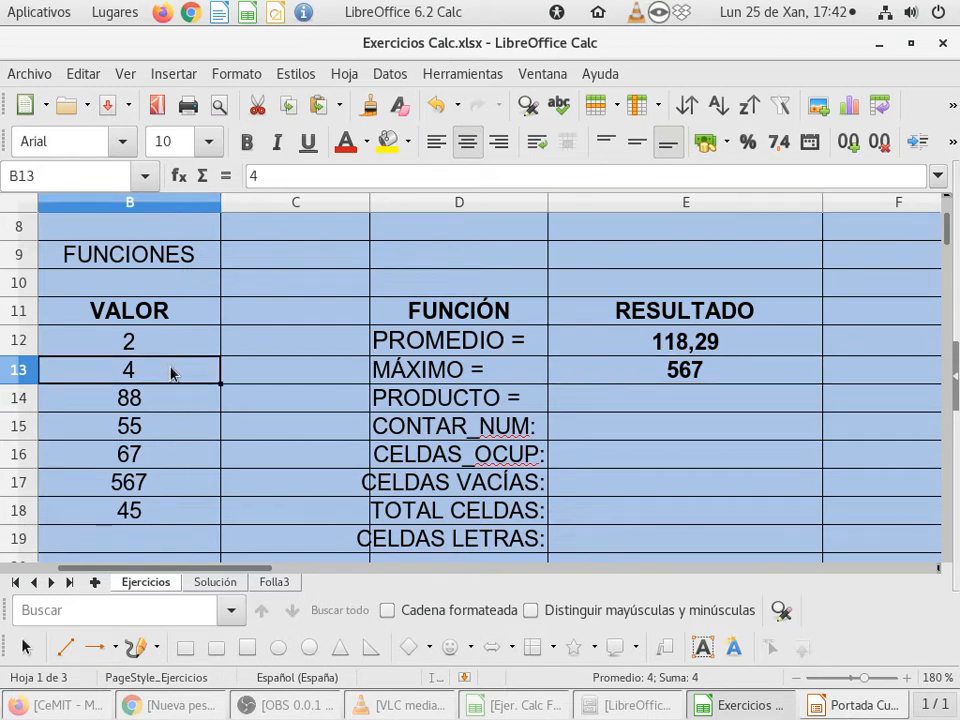
{"action": "type", "text": "A"}
{"action": "key", "text": "BackSpace"}
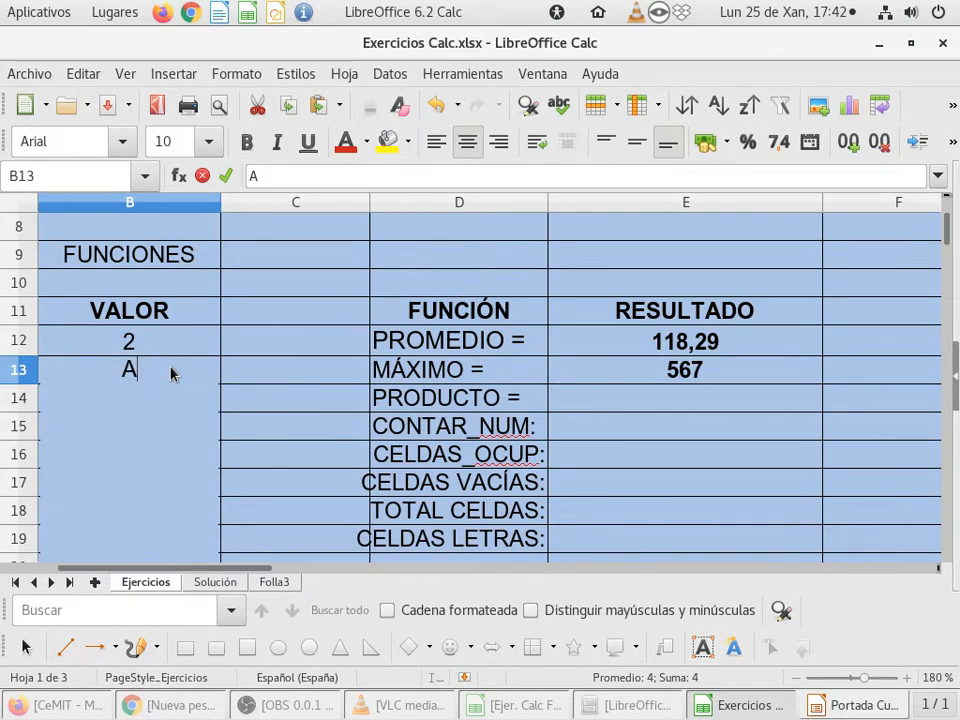
{"action": "key", "text": "Return"}
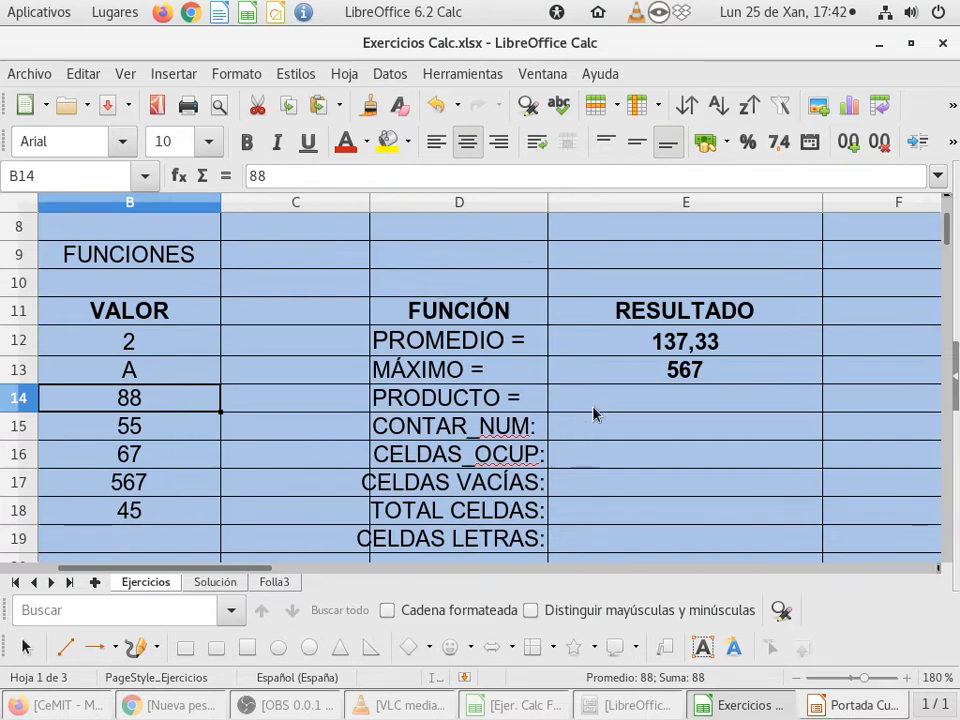
{"action": "left_click", "coordinate": [170, 373]}
{"action": "key", "text": "Delete"}
{"action": "key", "text": "Down"}
{"action": "key", "text": "Up"}
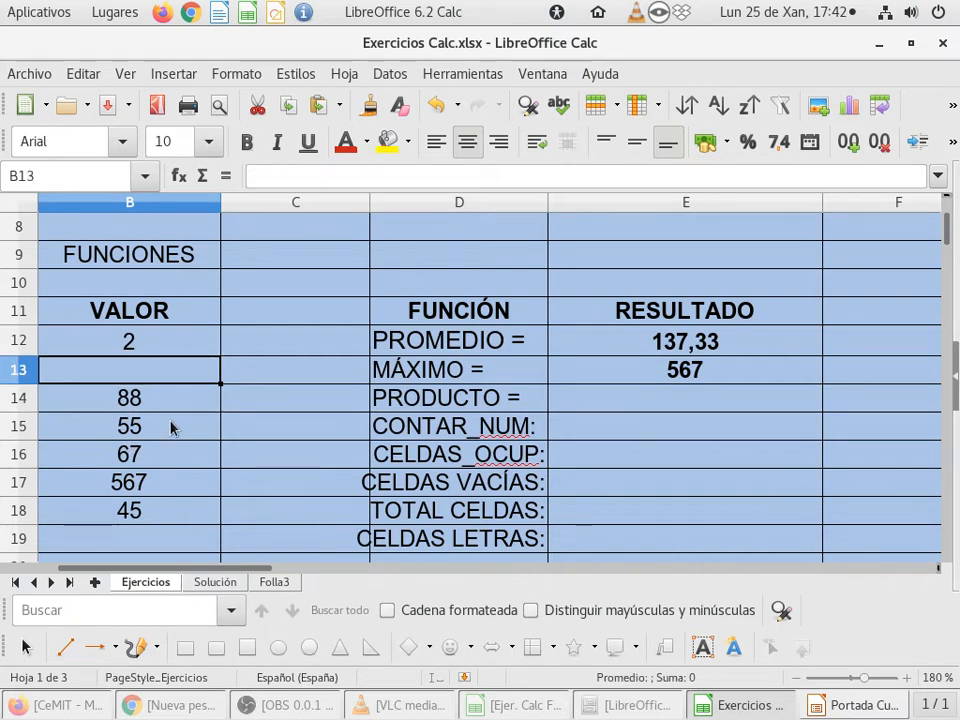
Step: Enter the value 44 in VALOR cell B13
{"action": "type", "text": "44"}
{"action": "key", "text": "Return"}
{"action": "key", "text": "Up"}
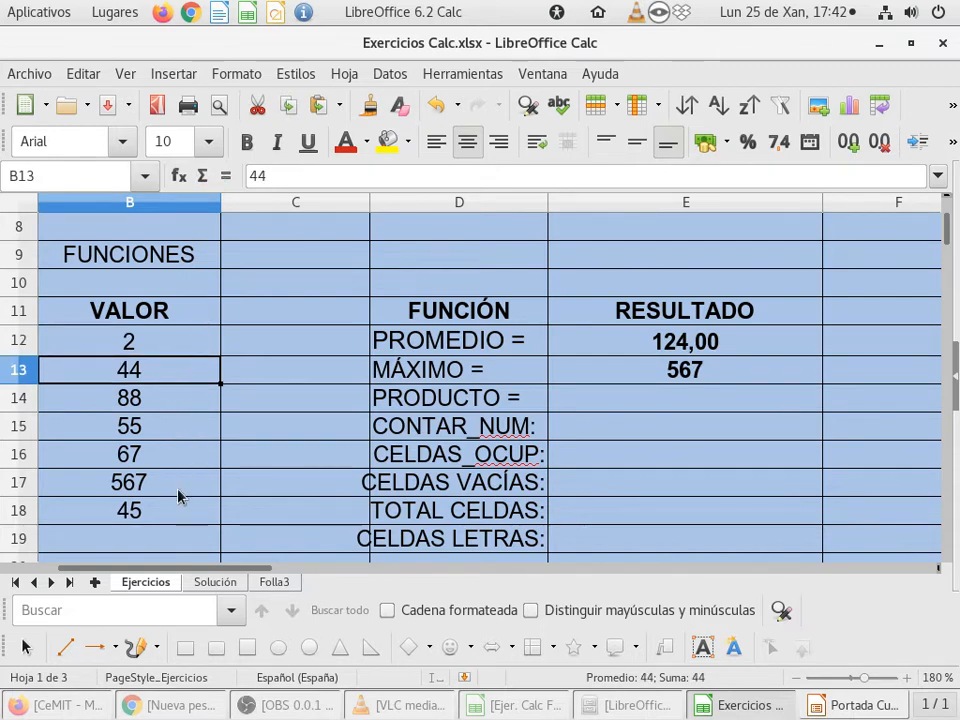
Step: Examine the VALOR column entries and the MAX and PROMEDIO formulas in cells E13 and E12
{"action": "left_click_drag", "start_coordinate": [188, 318], "coordinate": [175, 511]}
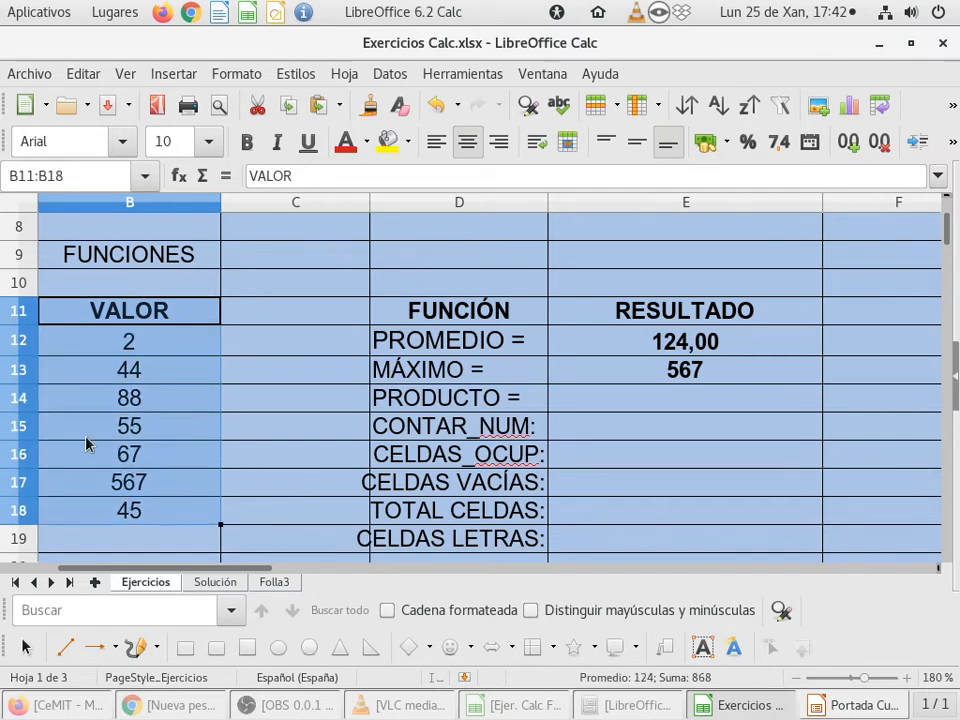
{"action": "left_click", "coordinate": [182, 343]}
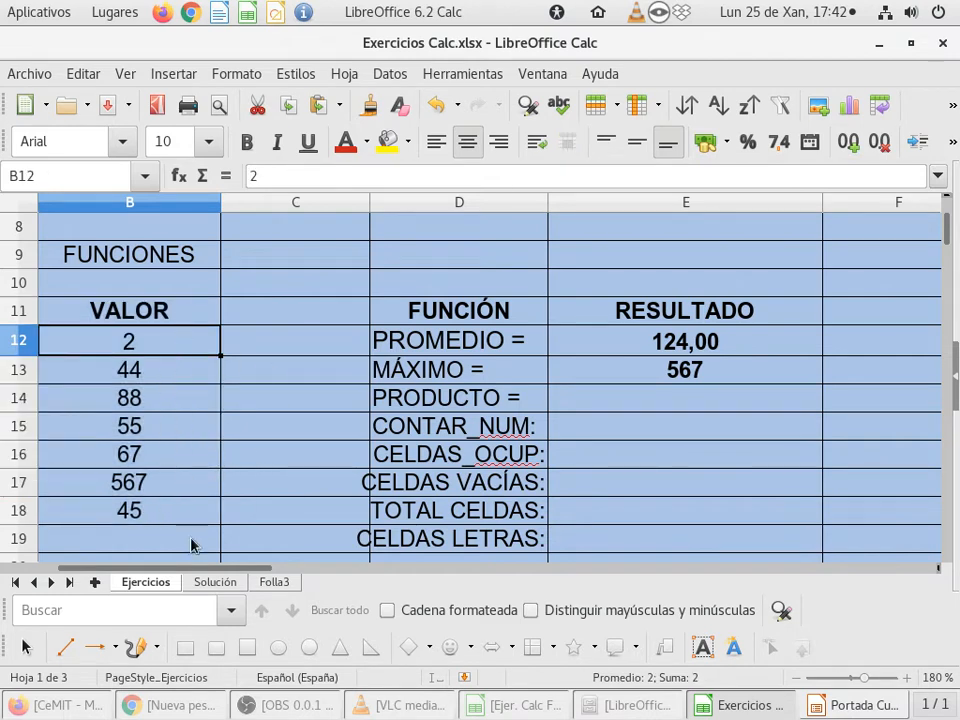
{"action": "left_click", "coordinate": [627, 371]}
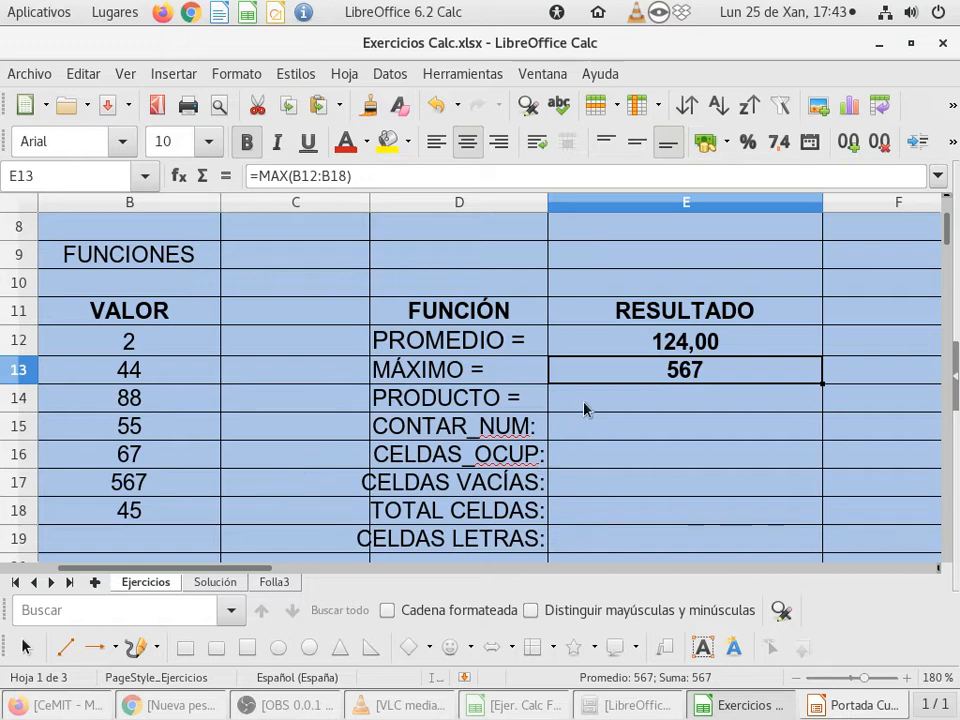
{"action": "left_click", "coordinate": [604, 341]}
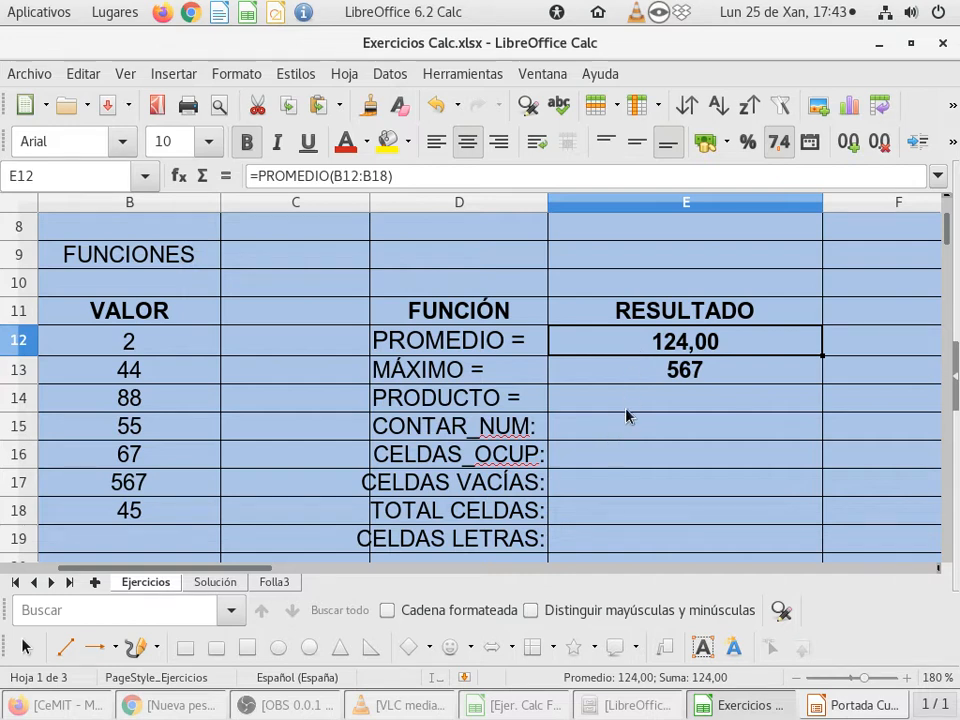
Step: Start the Function Wizard for cell E14, search the functions for PROD, choose PRODUCTO and proceed to its arguments
{"action": "left_click", "coordinate": [677, 401]}
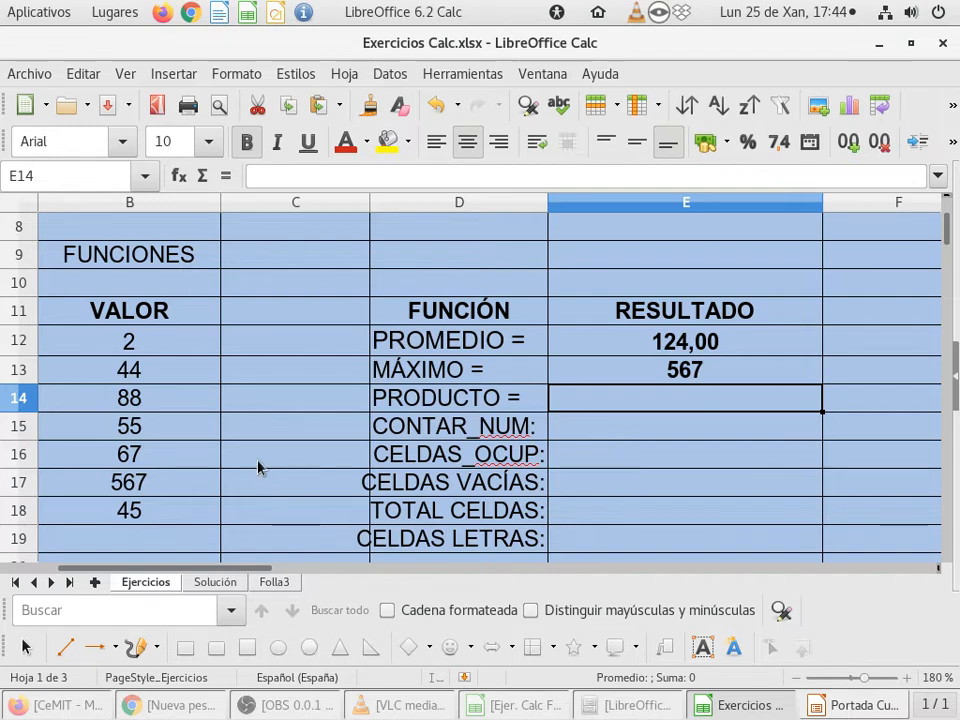
{"action": "left_click", "coordinate": [180, 177]}
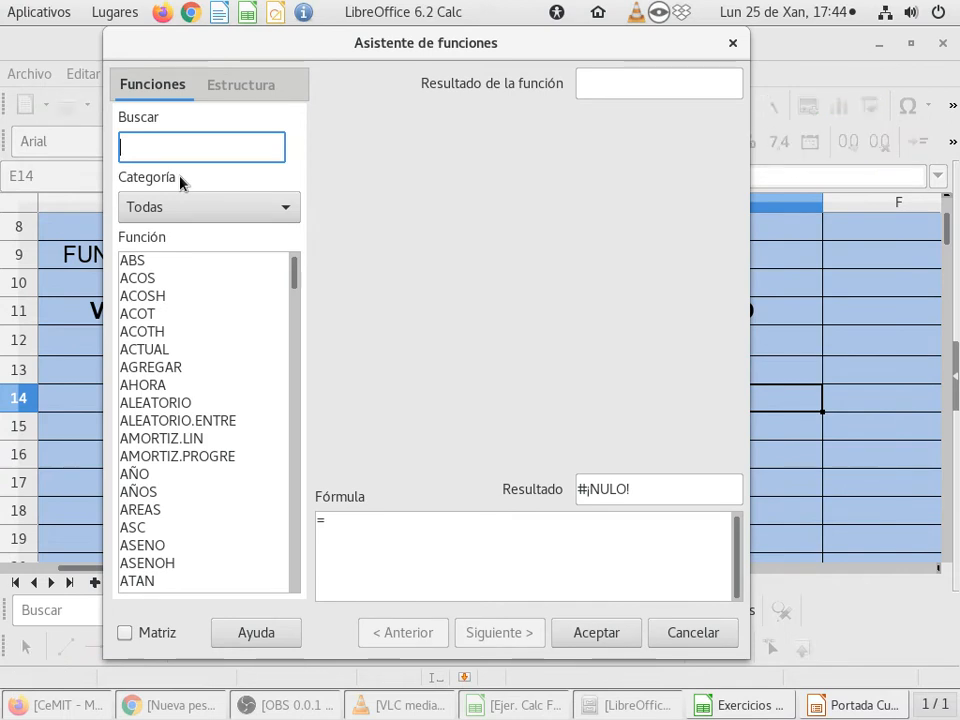
{"action": "type", "text": "PROD"}
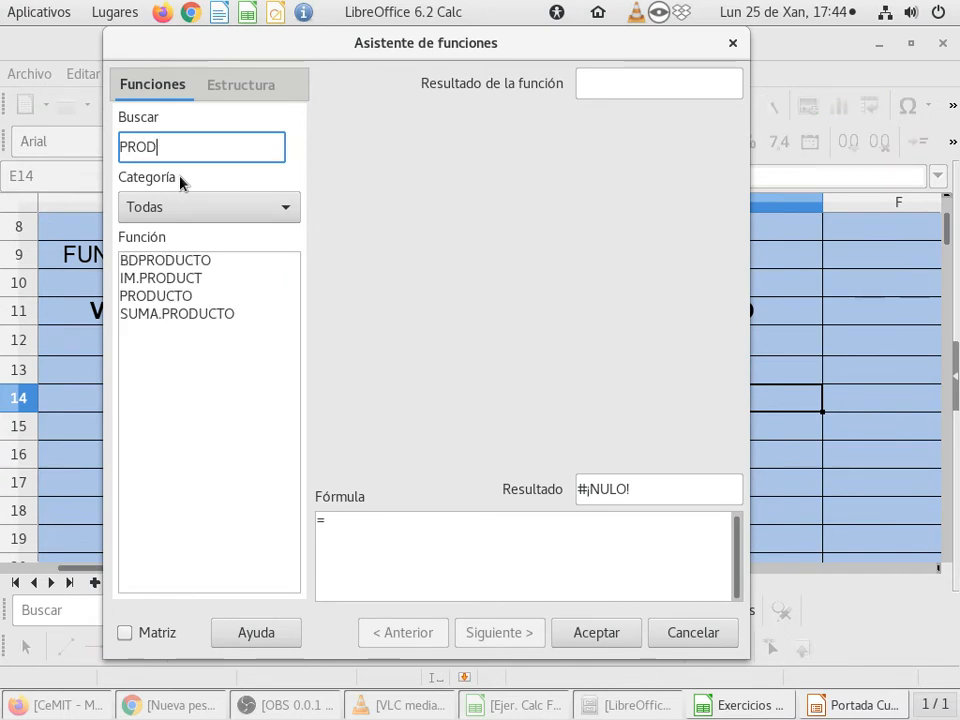
{"action": "left_click", "coordinate": [158, 297]}
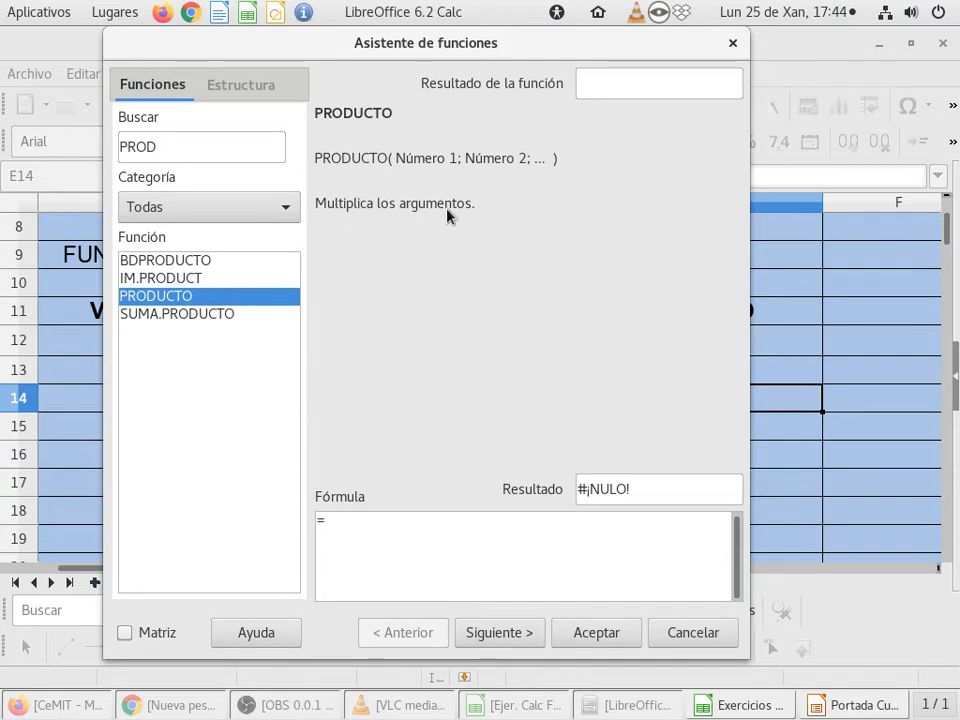
{"action": "left_click", "coordinate": [500, 632]}
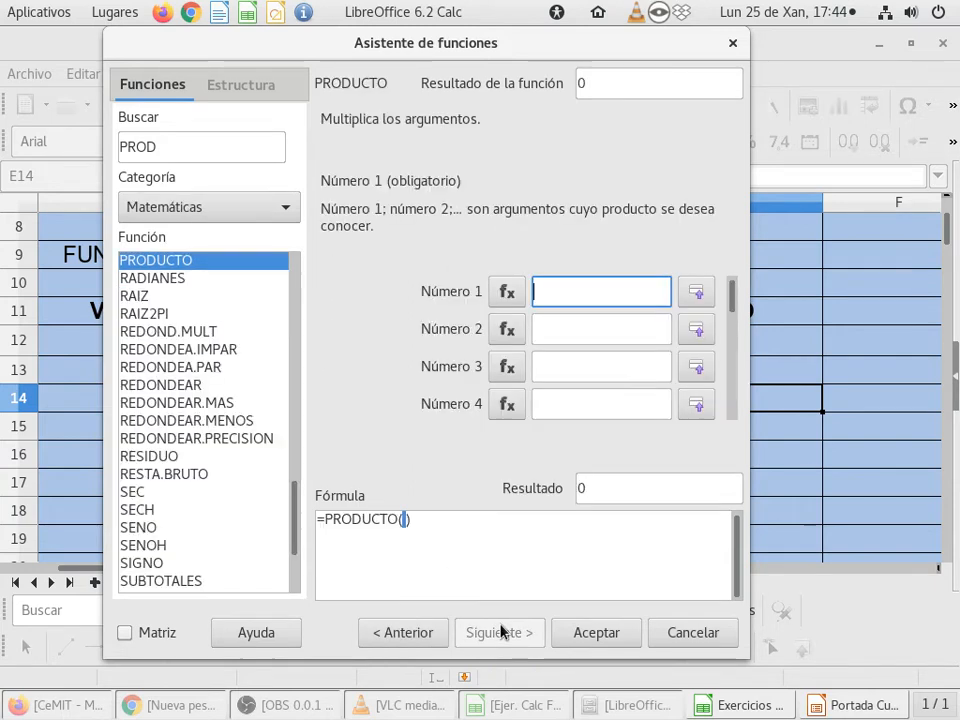
Step: Set PRODUCTO's Número 1 argument to the VALOR column range B12:B18
{"action": "left_click", "coordinate": [697, 292]}
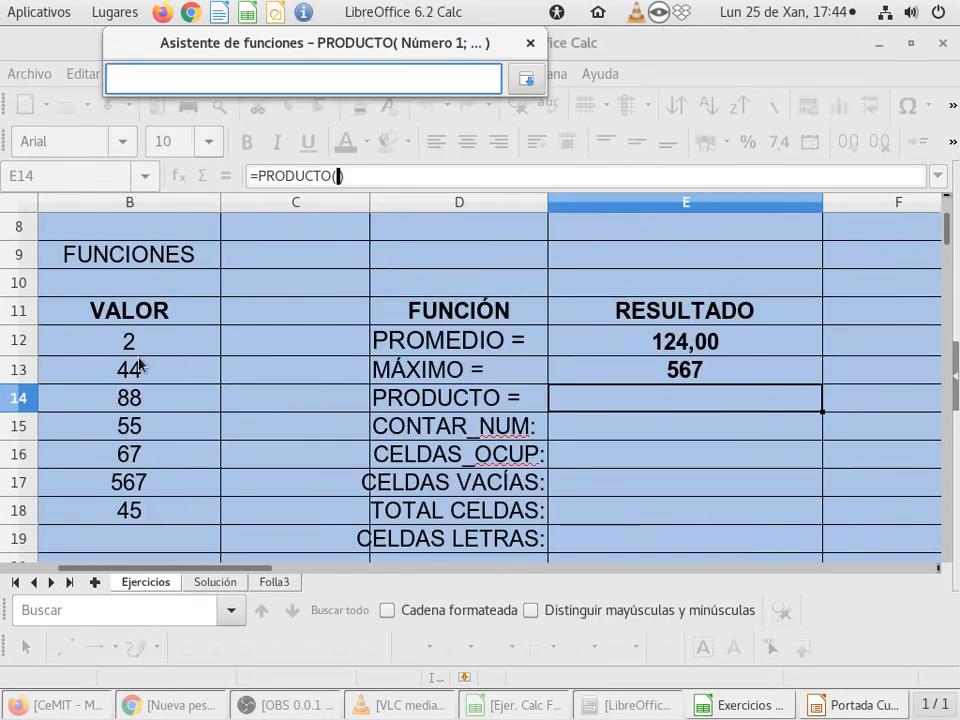
{"action": "left_click_drag", "start_coordinate": [156, 343], "coordinate": [156, 510]}
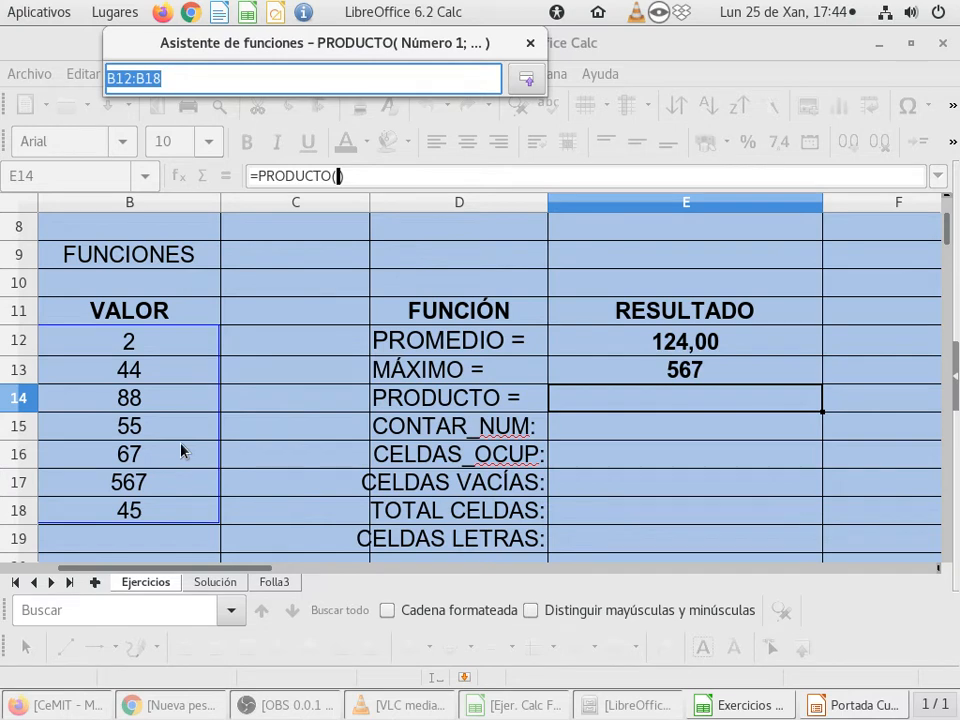
{"action": "left_click", "coordinate": [522, 79]}
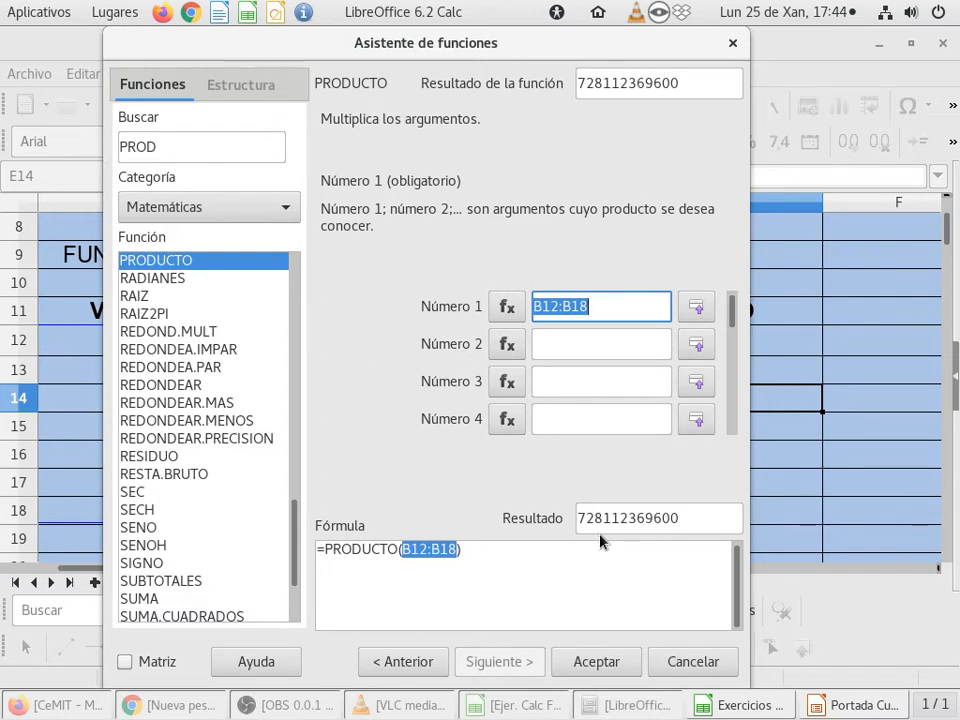
Step: Accept the PRODUCTO formula for cell E14 and select cell E15 beside CONTAR_NUM for the next result
{"action": "left_click", "coordinate": [628, 660]}
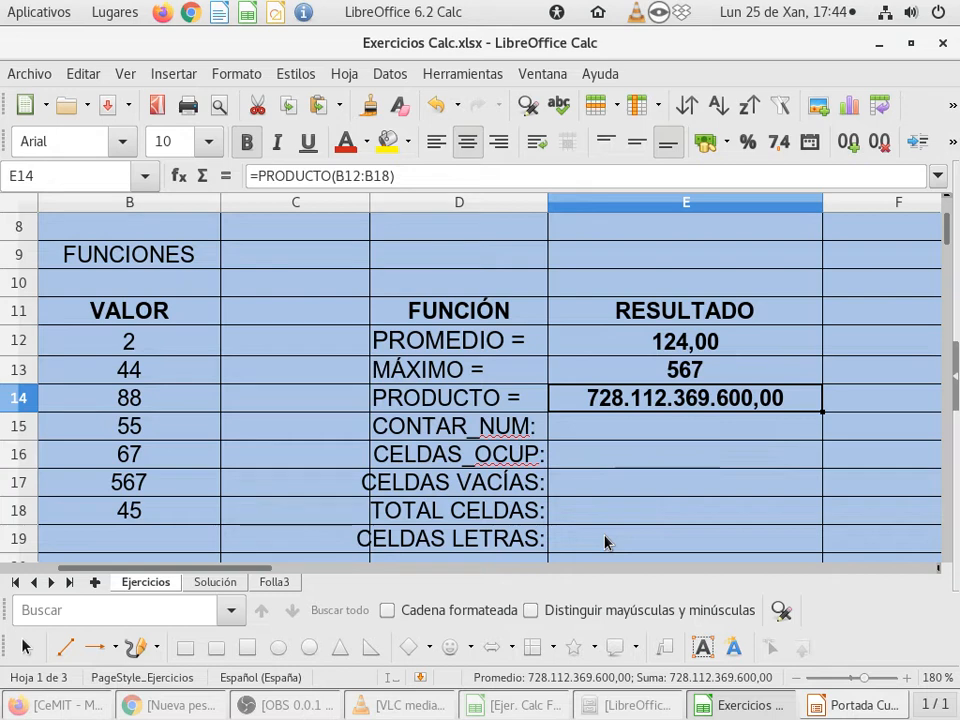
{"action": "left_click", "coordinate": [628, 430]}
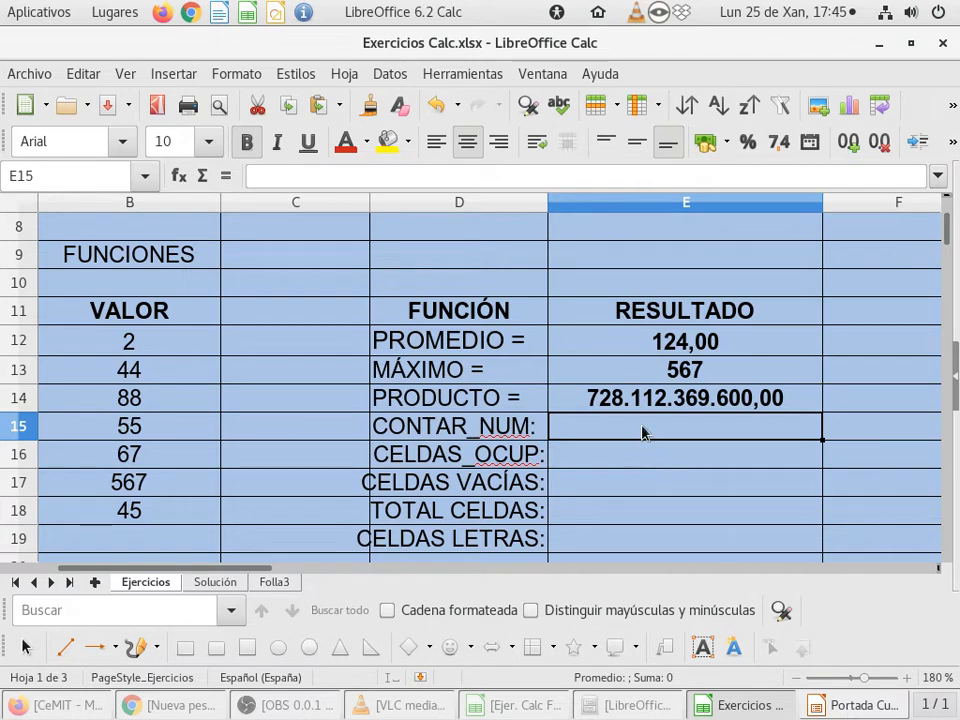
{"action": "scroll", "coordinate": [679, 421], "scroll_direction": "down", "scroll_amount": 1}
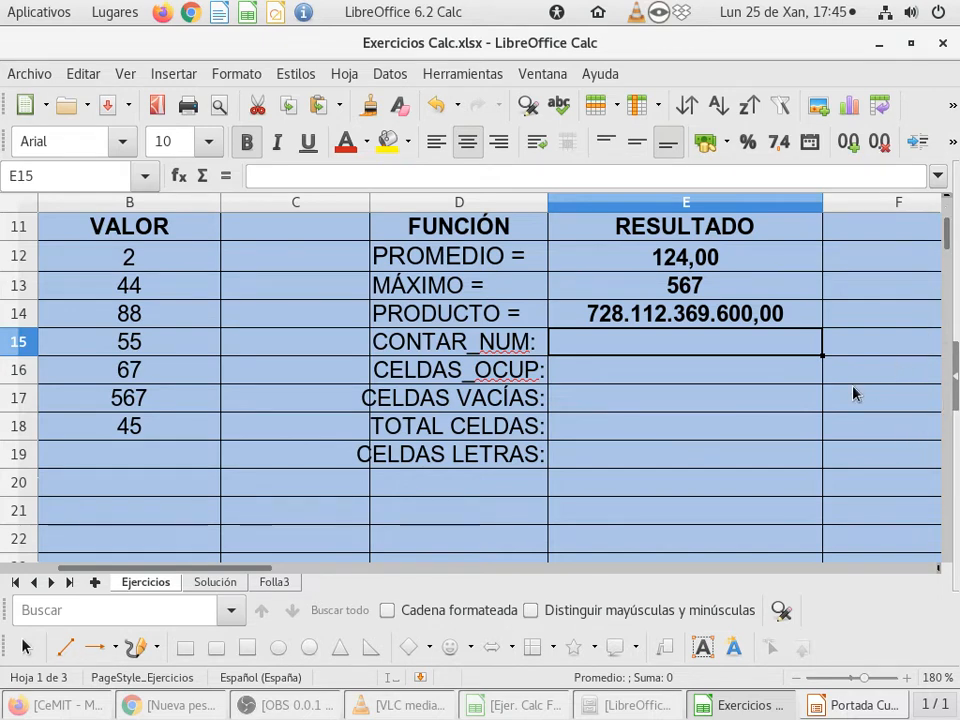
{"action": "scroll", "coordinate": [855, 393], "scroll_direction": "up", "scroll_amount": 1}
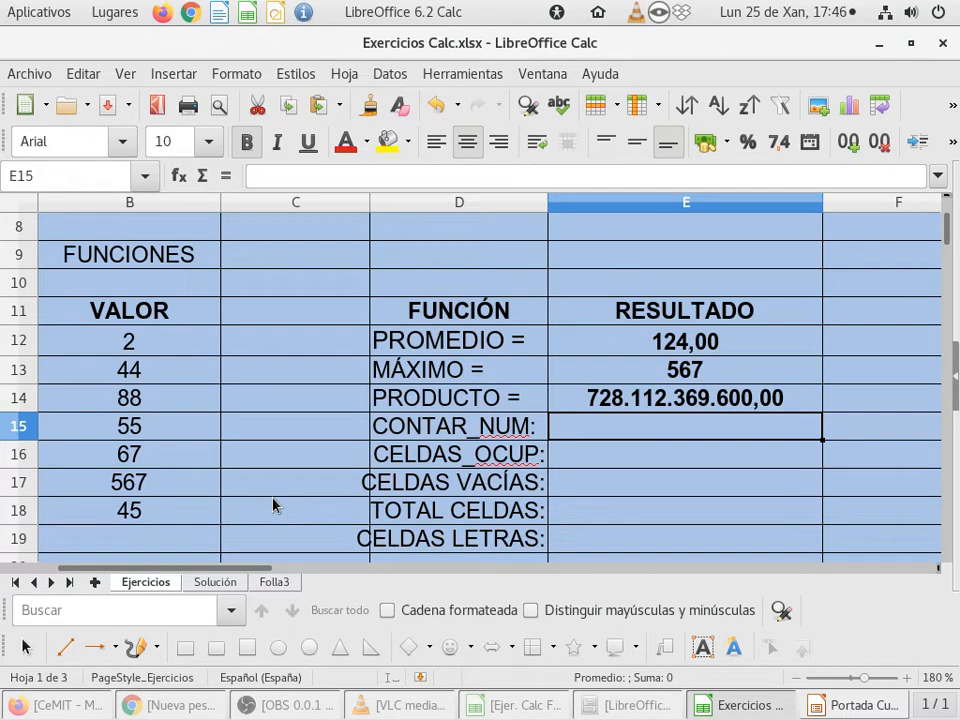
Step: Start the Function Wizard for cell E15, search the functions for CONT, choose CONTAR and proceed to its arguments
{"action": "left_click", "coordinate": [177, 180]}
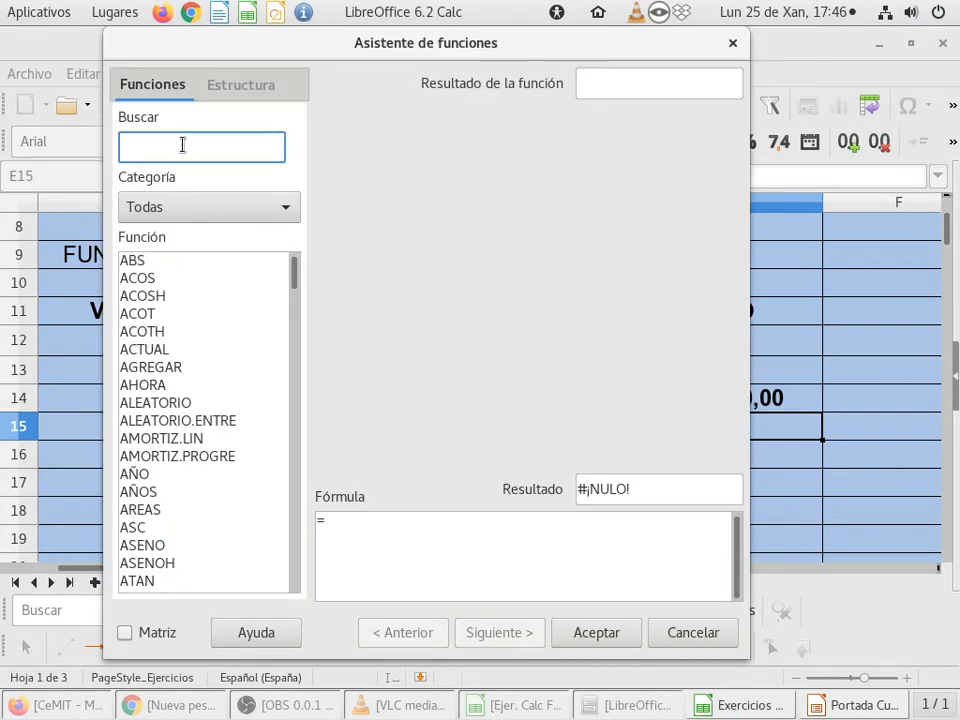
{"action": "type", "text": "CONT"}
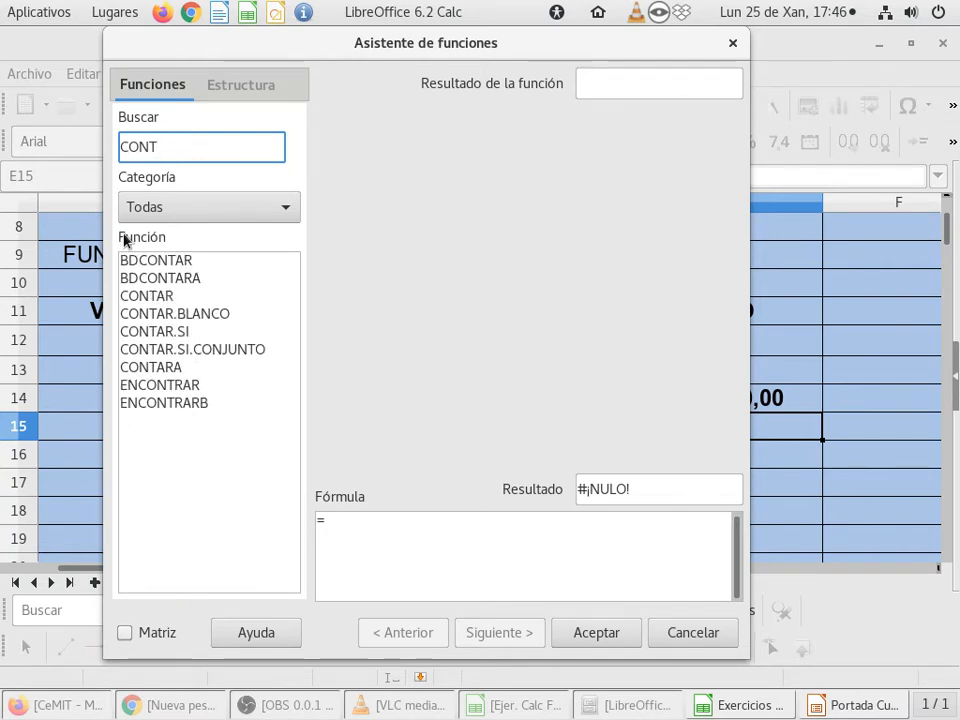
{"action": "left_click", "coordinate": [140, 280]}
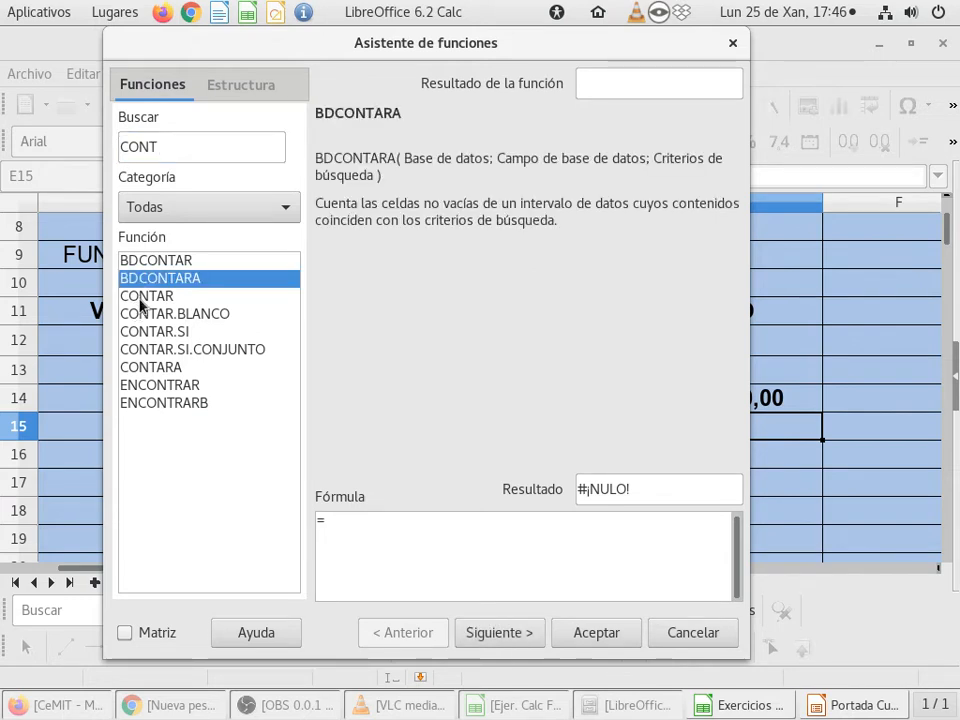
{"action": "left_click", "coordinate": [141, 297]}
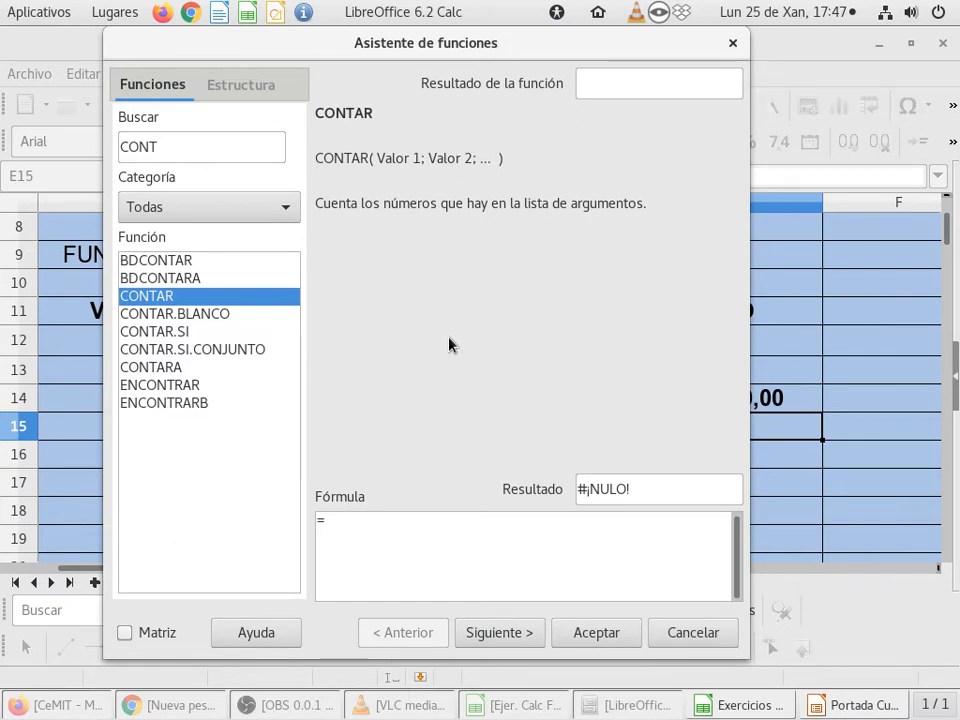
{"action": "left_click", "coordinate": [493, 633]}
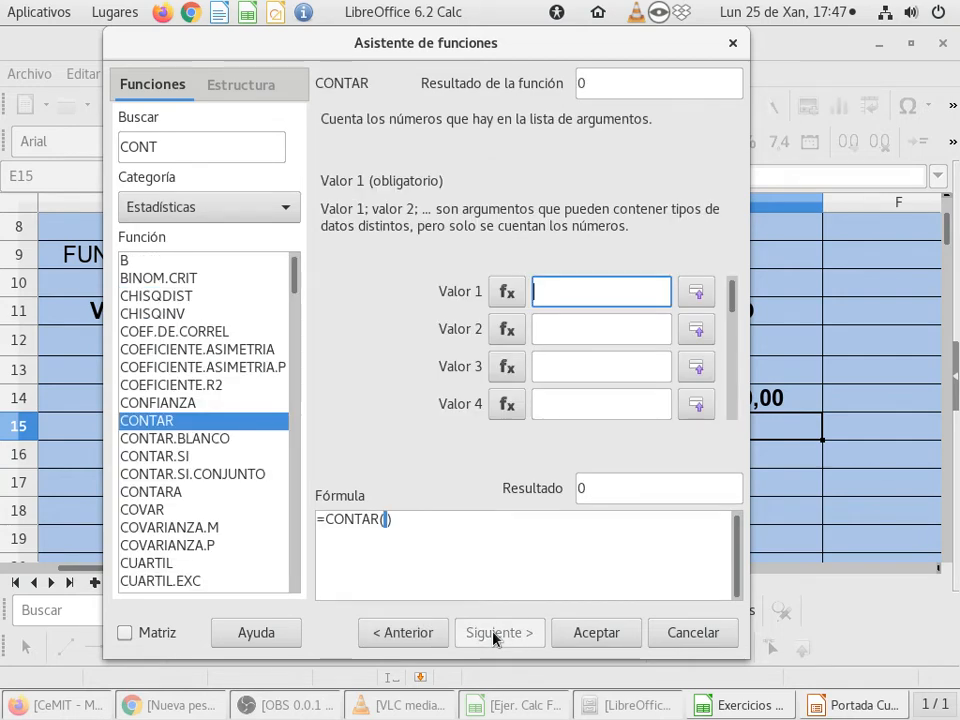
Step: Set CONTAR's Valor 1 argument to the VALOR range B12:B18 and insert the formula in E15
{"action": "left_click", "coordinate": [697, 291]}
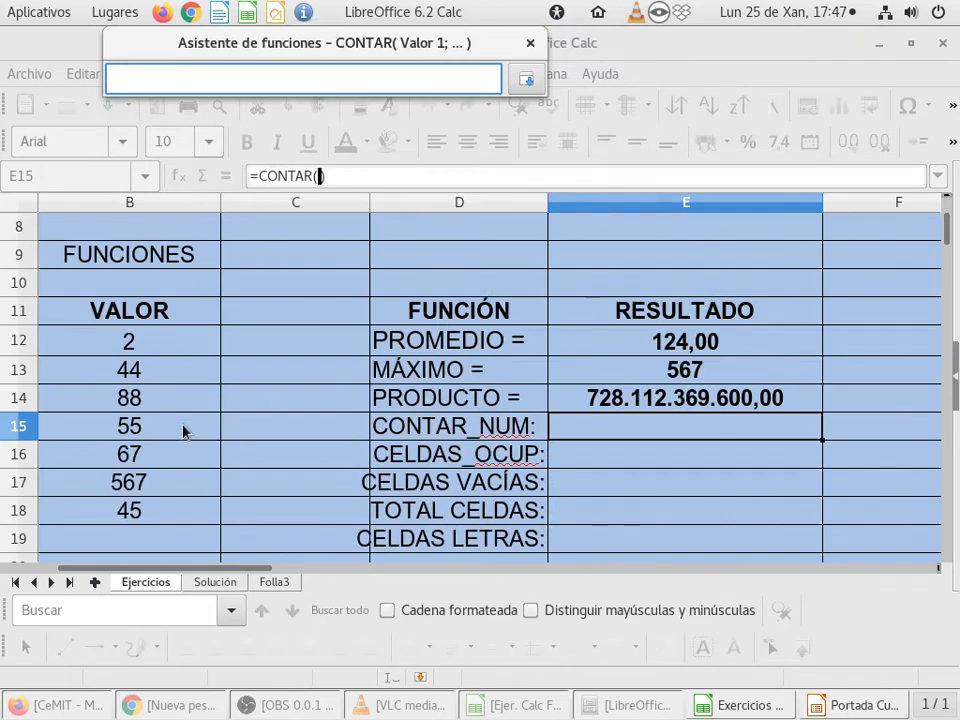
{"action": "left_click_drag", "start_coordinate": [166, 340], "coordinate": [165, 514]}
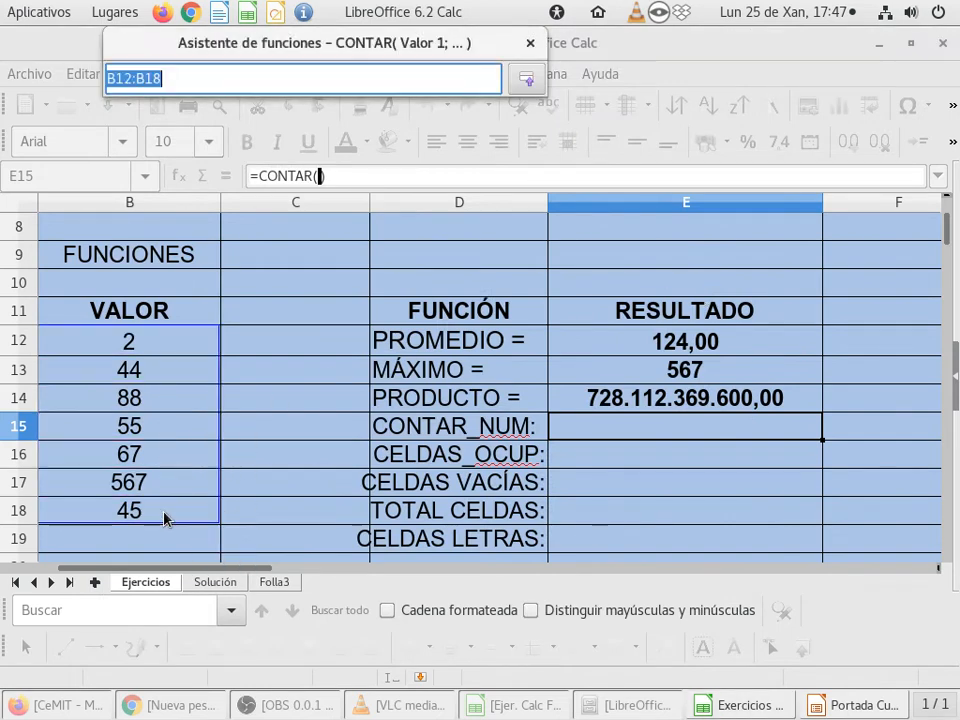
{"action": "left_click", "coordinate": [522, 80]}
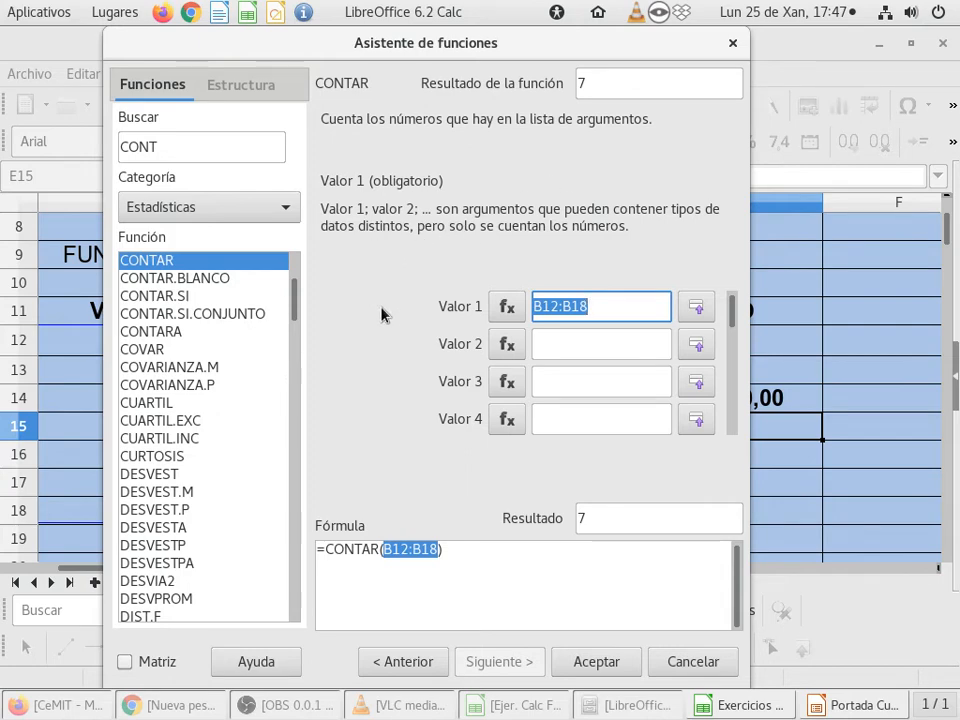
{"action": "left_click", "coordinate": [591, 665]}
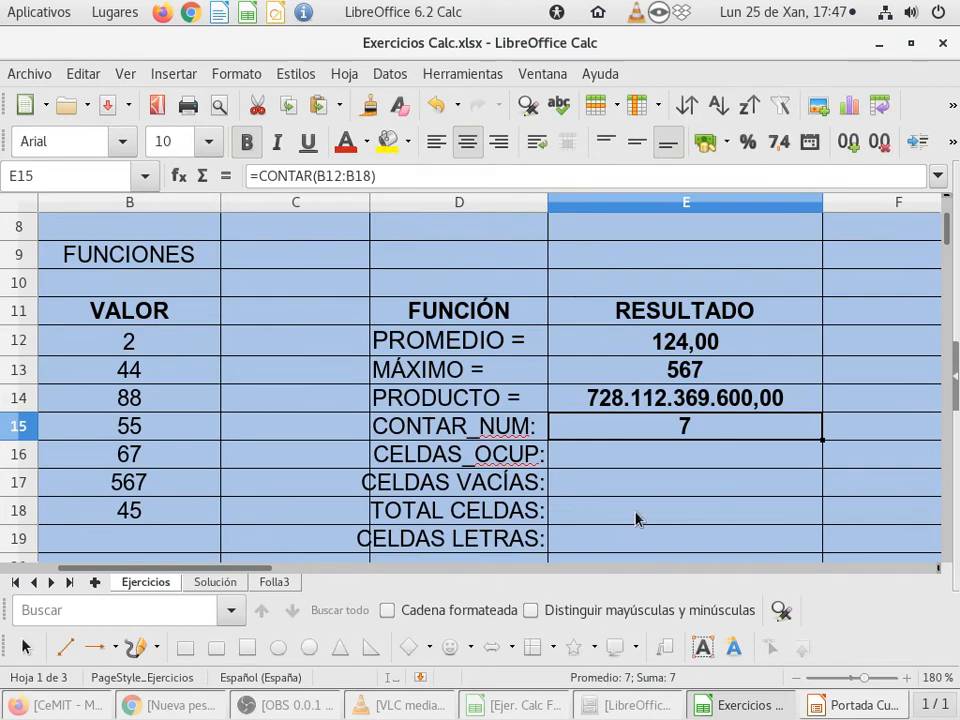
Step: Clear VALOR cell B14 and replace the number in B16 with the text AA
{"action": "scroll", "coordinate": [636, 519], "scroll_direction": "down", "scroll_amount": 1}
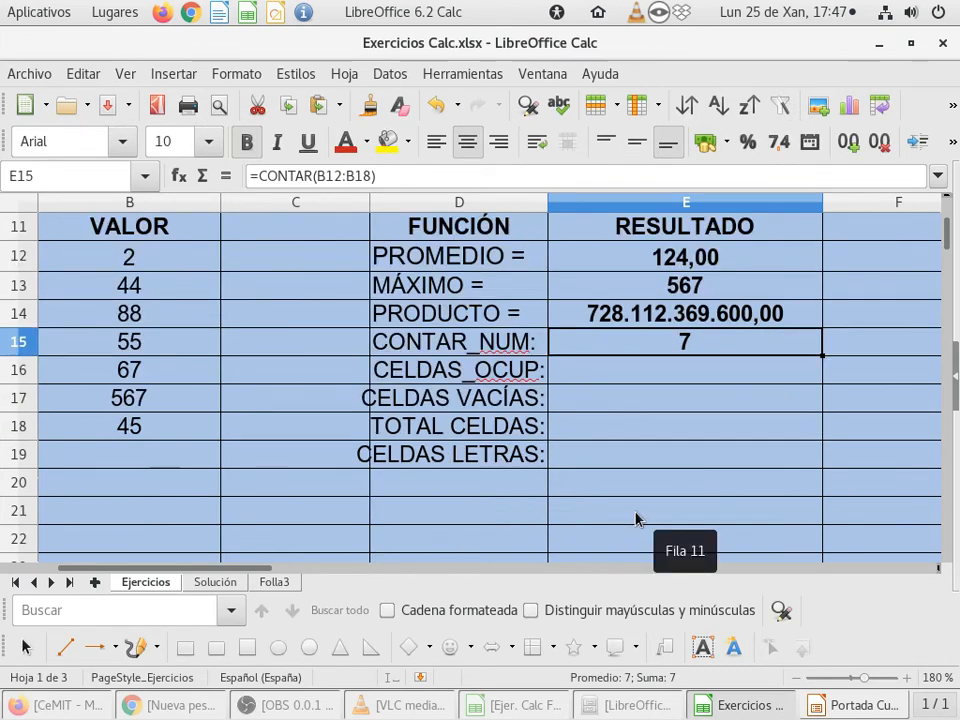
{"action": "scroll", "coordinate": [636, 517], "scroll_direction": "up", "scroll_amount": 1}
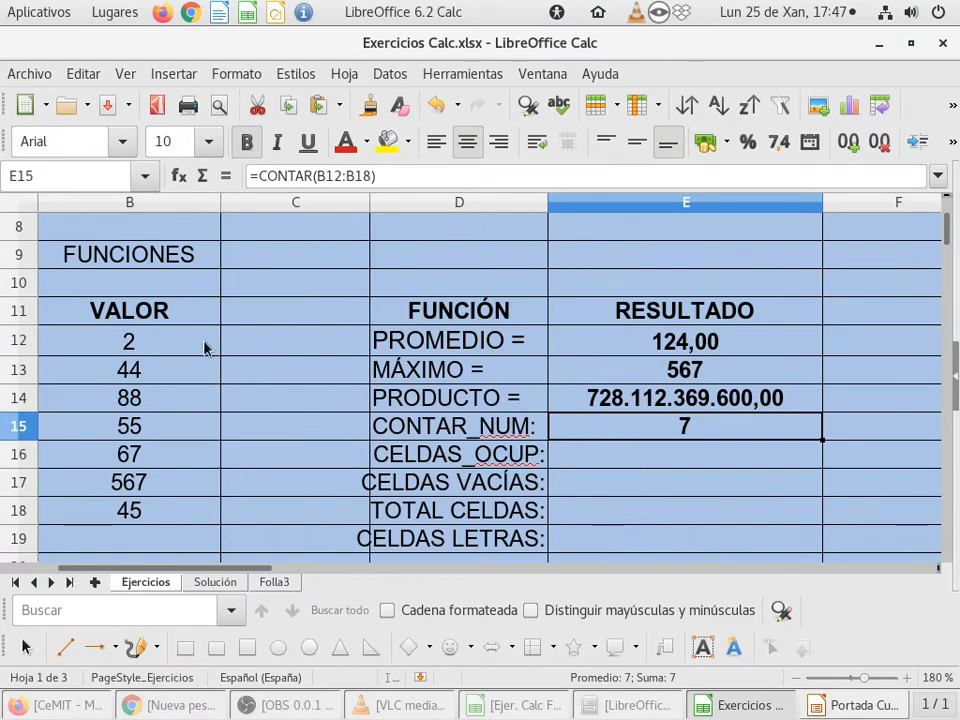
{"action": "left_click_drag", "start_coordinate": [184, 346], "coordinate": [160, 512]}
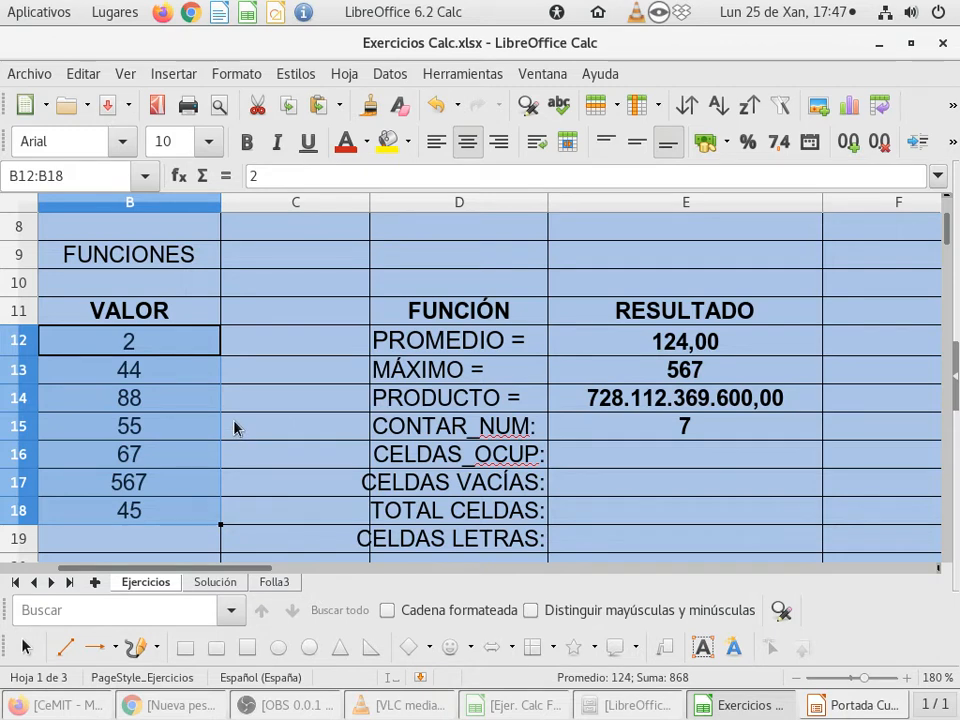
{"action": "left_click", "coordinate": [180, 400]}
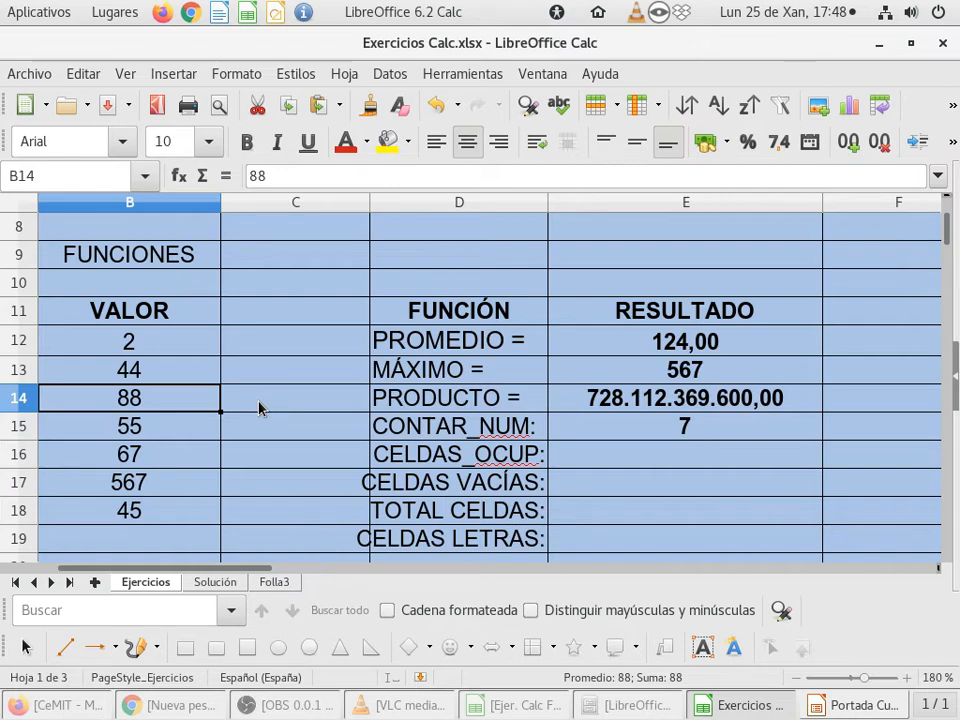
{"action": "key", "text": "Delete"}
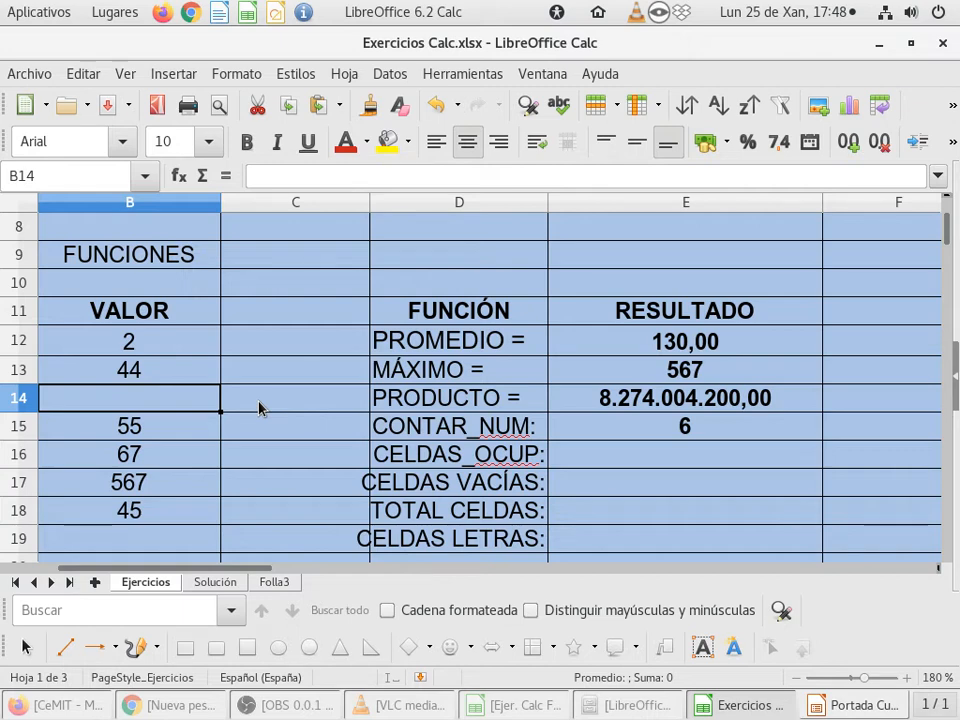
{"action": "left_click", "coordinate": [186, 457]}
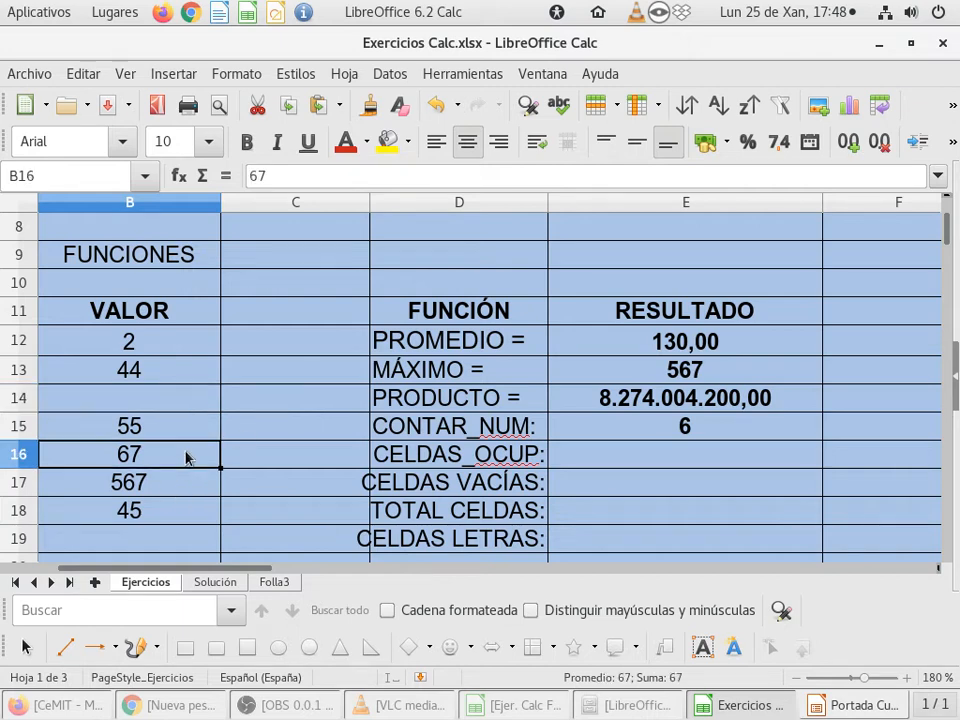
{"action": "type", "text": "AA"}
{"action": "key", "text": "Return"}
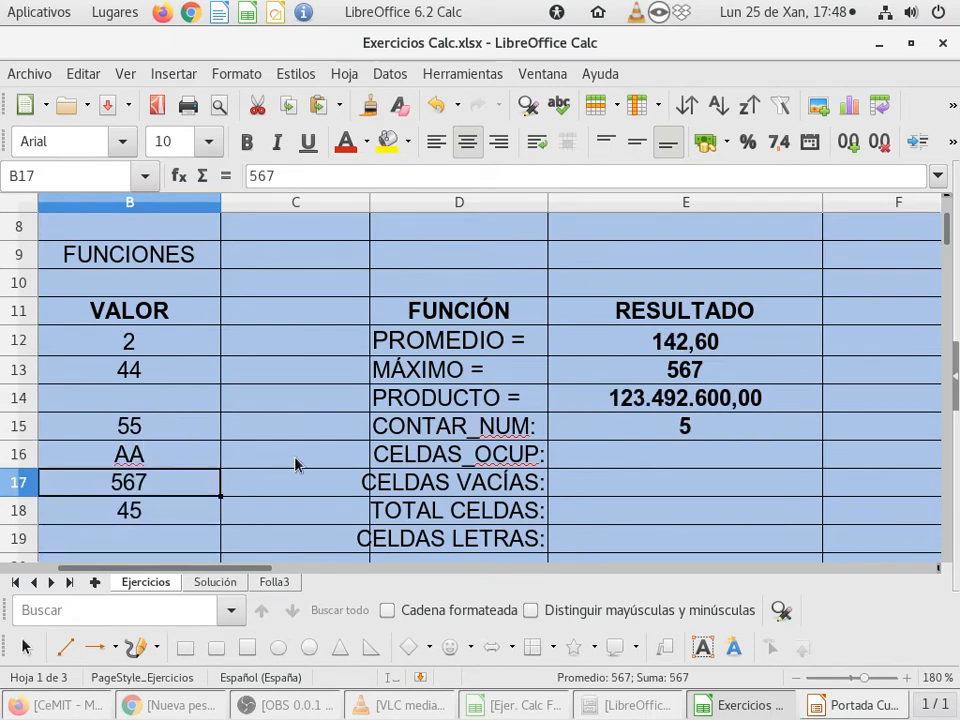
Step: Start the Function Wizard for cell E16 beside CELDAS_OCUP, search for CONT, choose CONTARA and proceed to its arguments
{"action": "scroll", "coordinate": [295, 463], "scroll_direction": "down", "scroll_amount": 1}
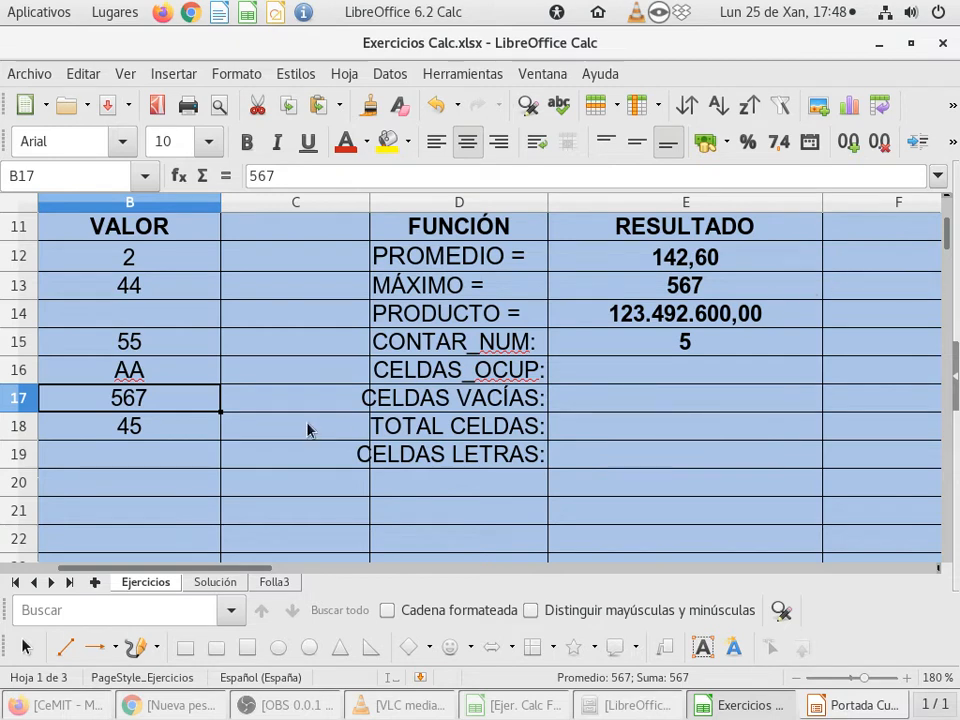
{"action": "key", "text": "Up"}
{"action": "key", "text": "Up"}
{"action": "key", "text": "Up"}
{"action": "key", "text": "Up"}
{"action": "key", "text": "Up"}
{"action": "key", "text": "Up"}
{"action": "key", "text": "Up"}
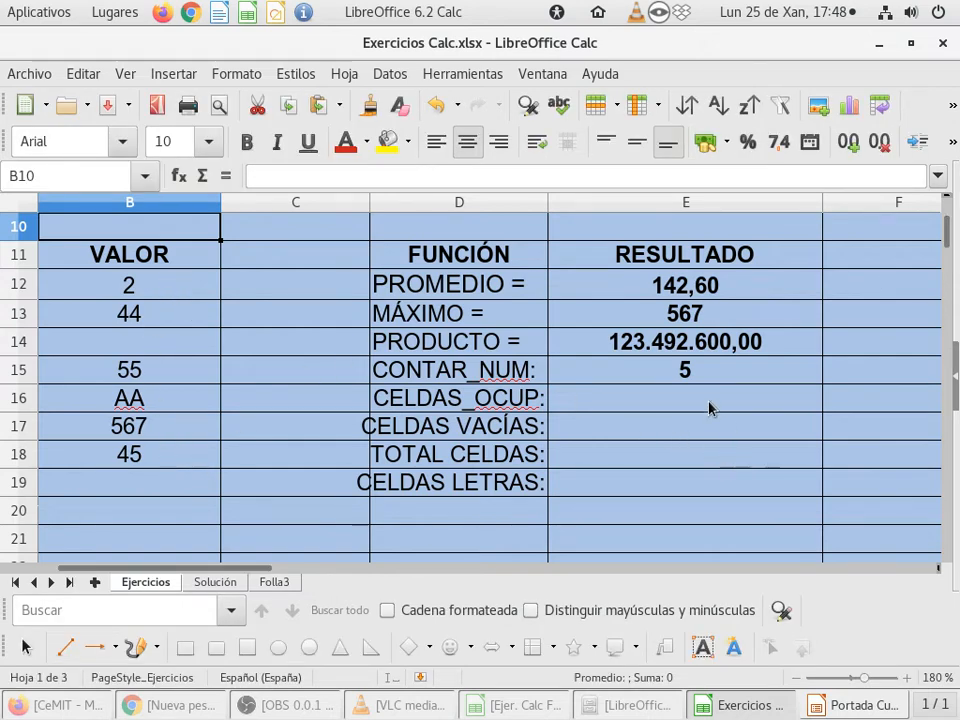
{"action": "left_click", "coordinate": [669, 400]}
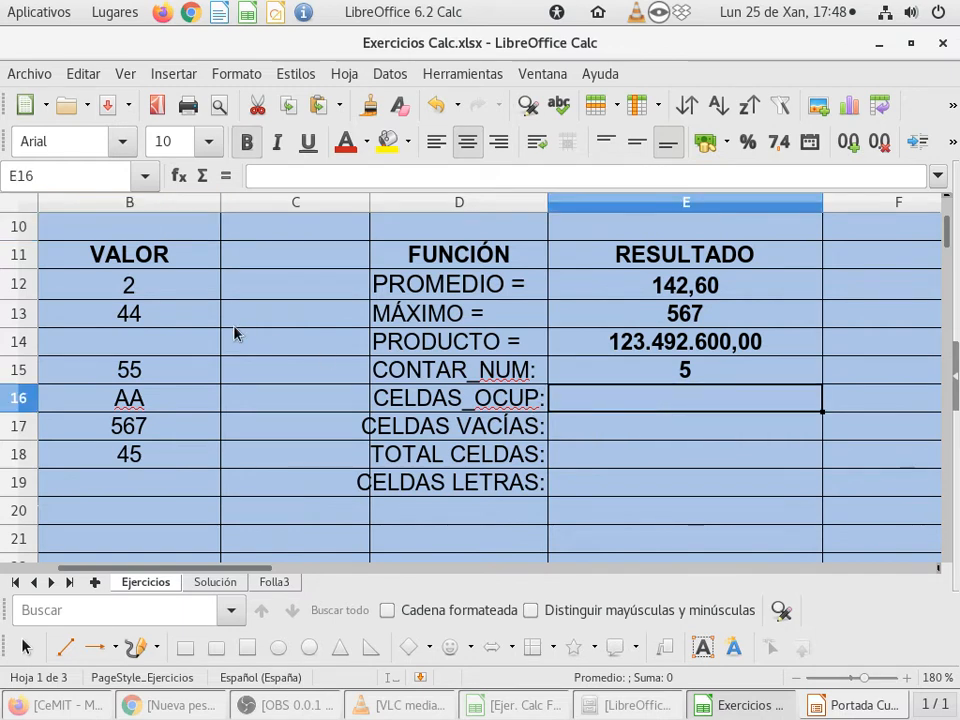
{"action": "left_click", "coordinate": [179, 177]}
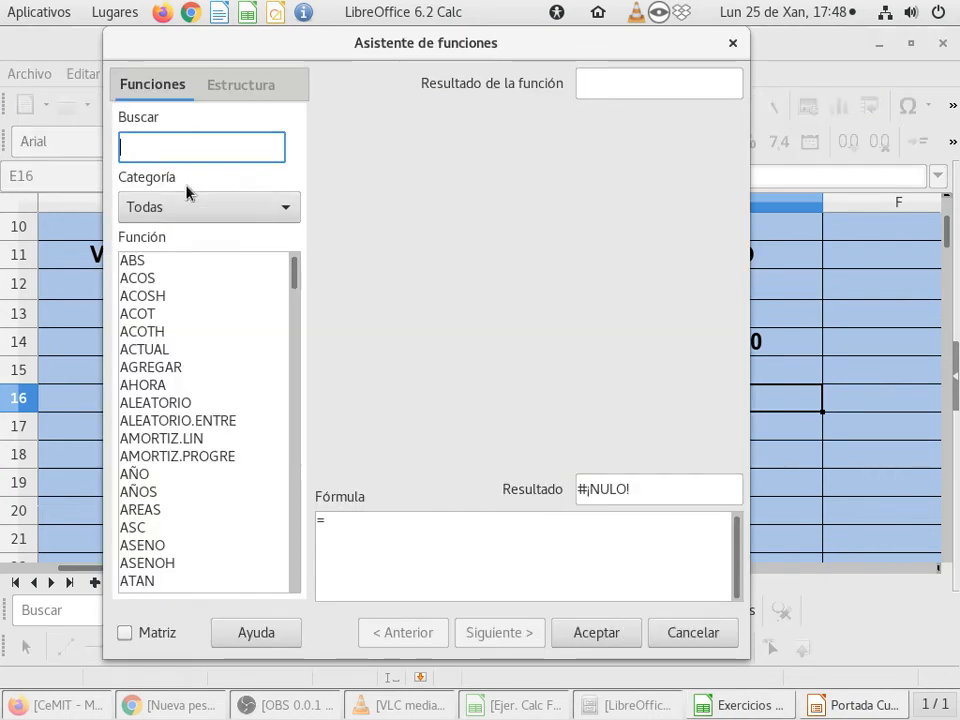
{"action": "type", "text": "CONT"}
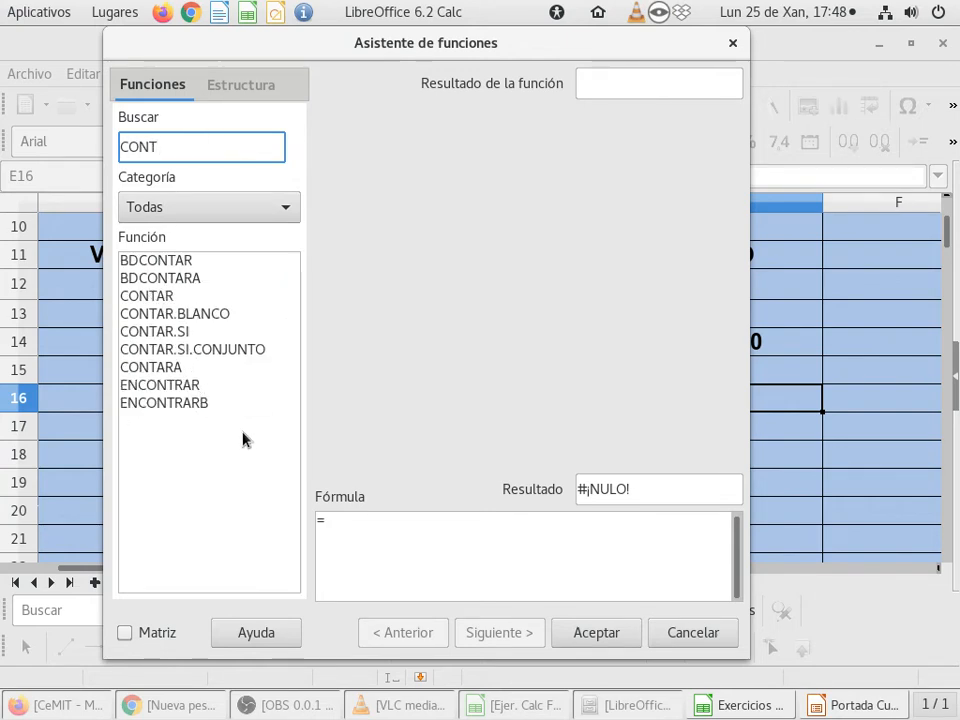
{"action": "left_click", "coordinate": [141, 298]}
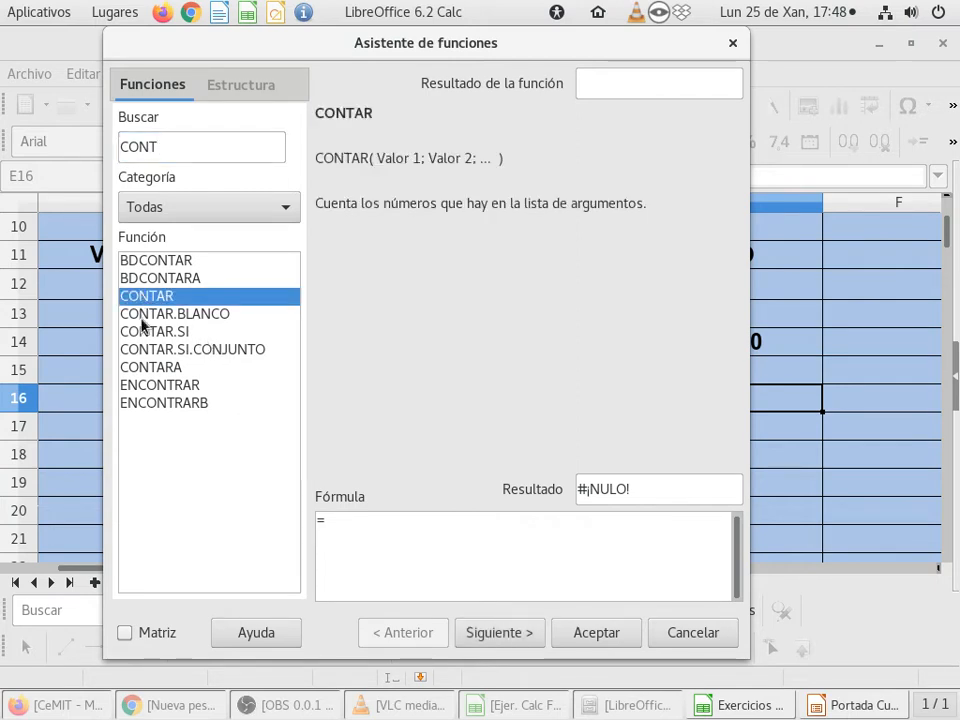
{"action": "left_click", "coordinate": [153, 316]}
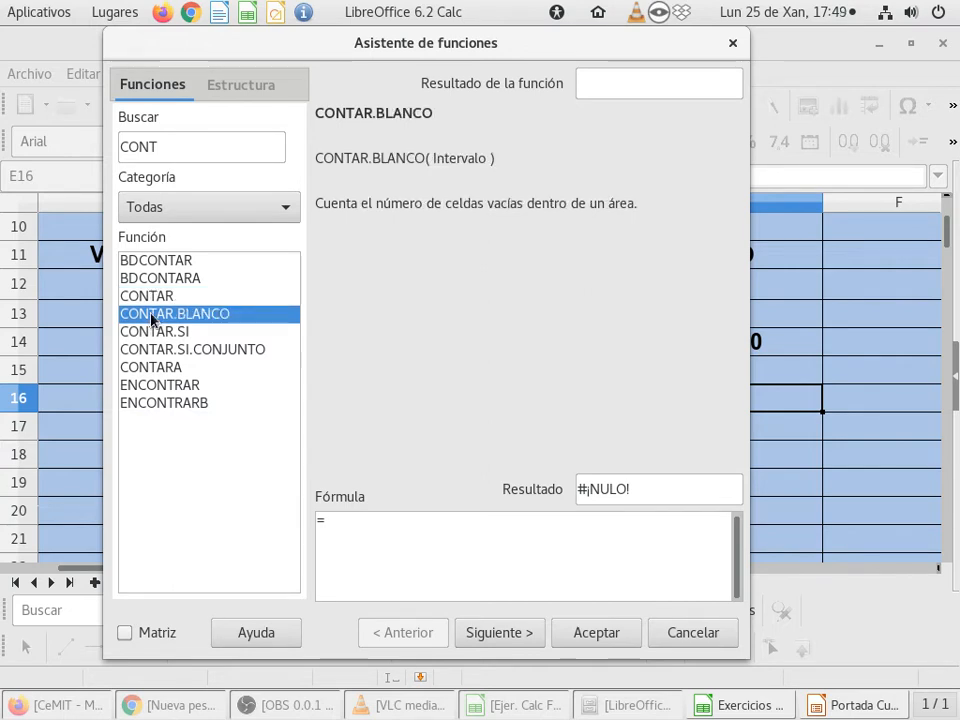
{"action": "left_click", "coordinate": [146, 368]}
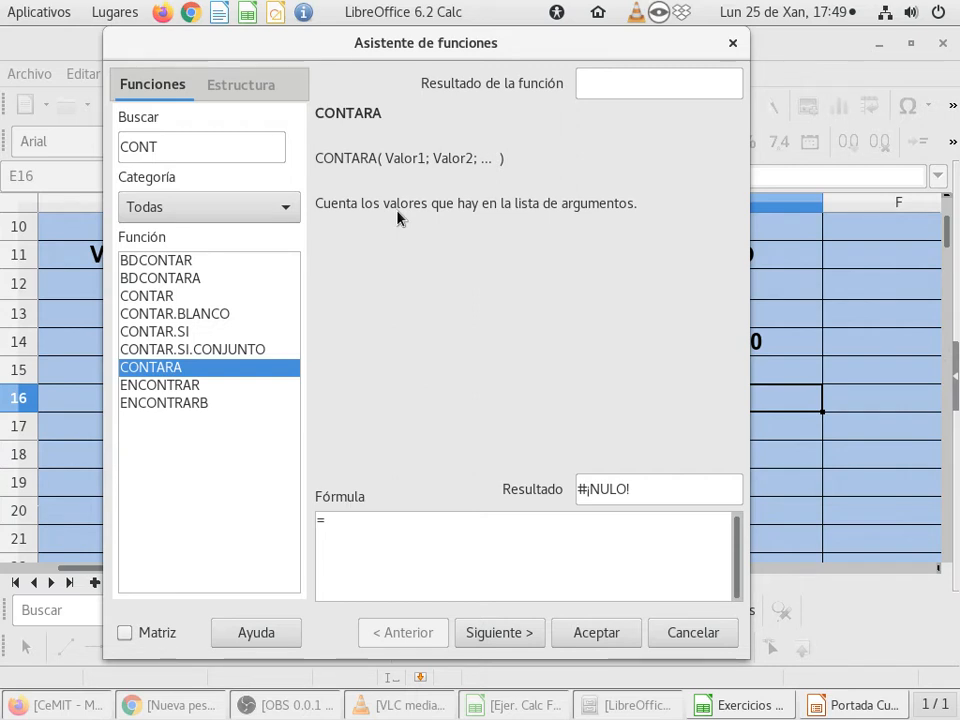
{"action": "left_click", "coordinate": [499, 635]}
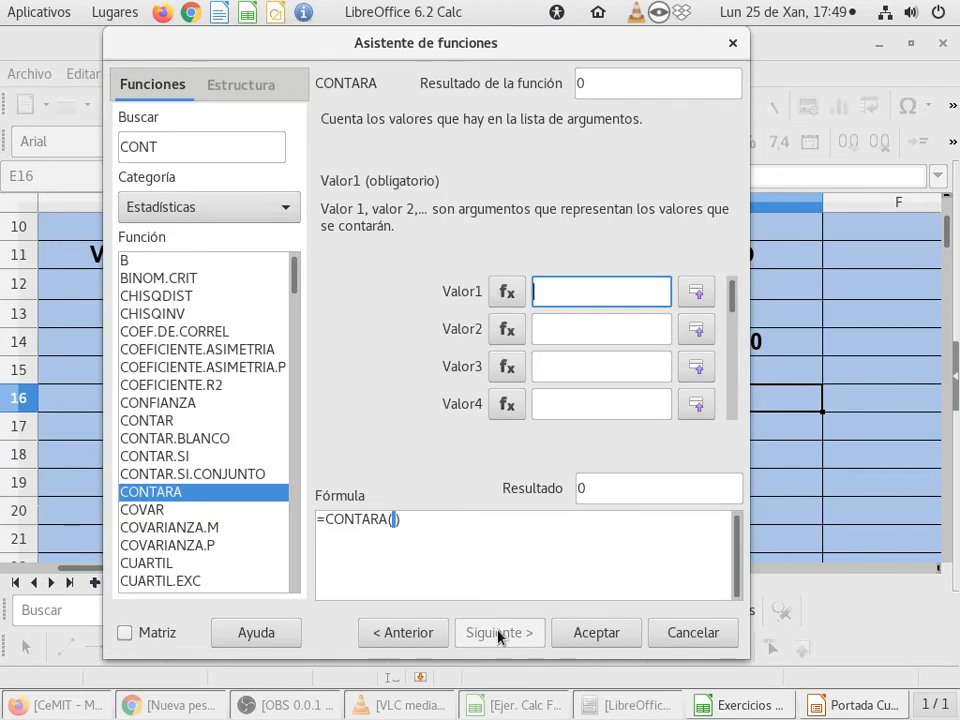
Step: Set CONTARA's Valor1 argument to the VALOR range B12:B18 and insert the formula in E16
{"action": "left_click", "coordinate": [697, 292]}
{"action": "left_click_drag", "start_coordinate": [189, 287], "coordinate": [182, 452]}
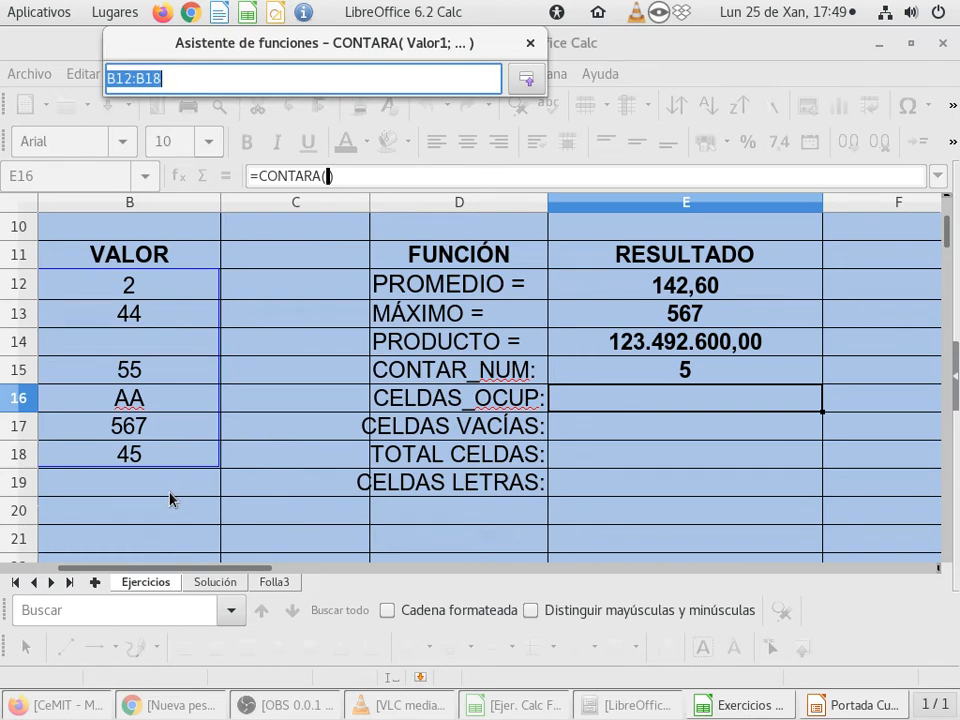
{"action": "left_click", "coordinate": [522, 83]}
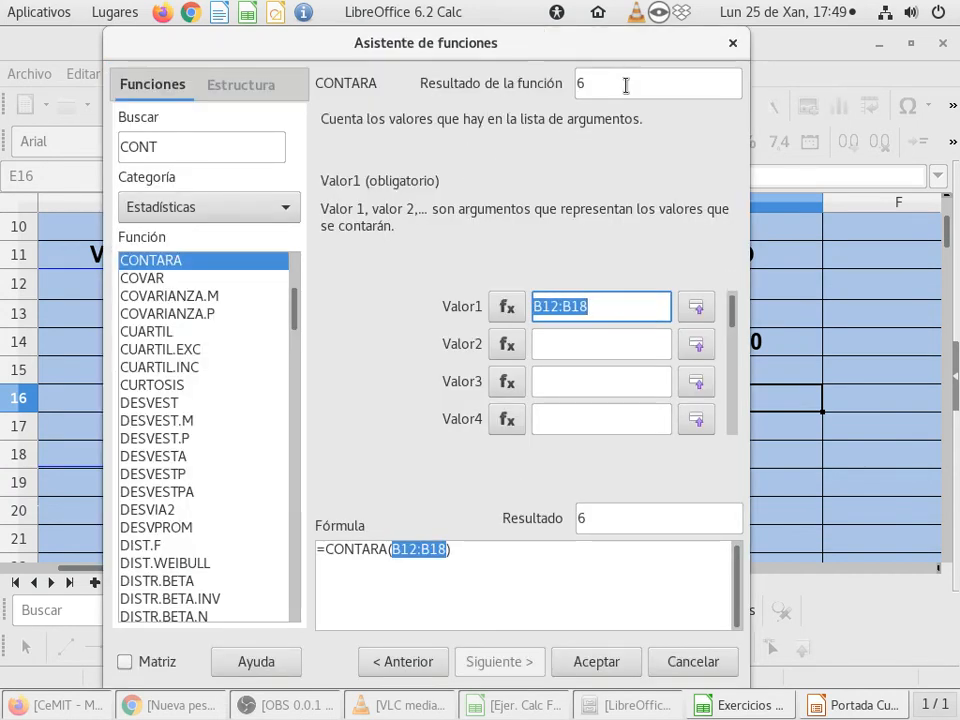
{"action": "left_click", "coordinate": [633, 668]}
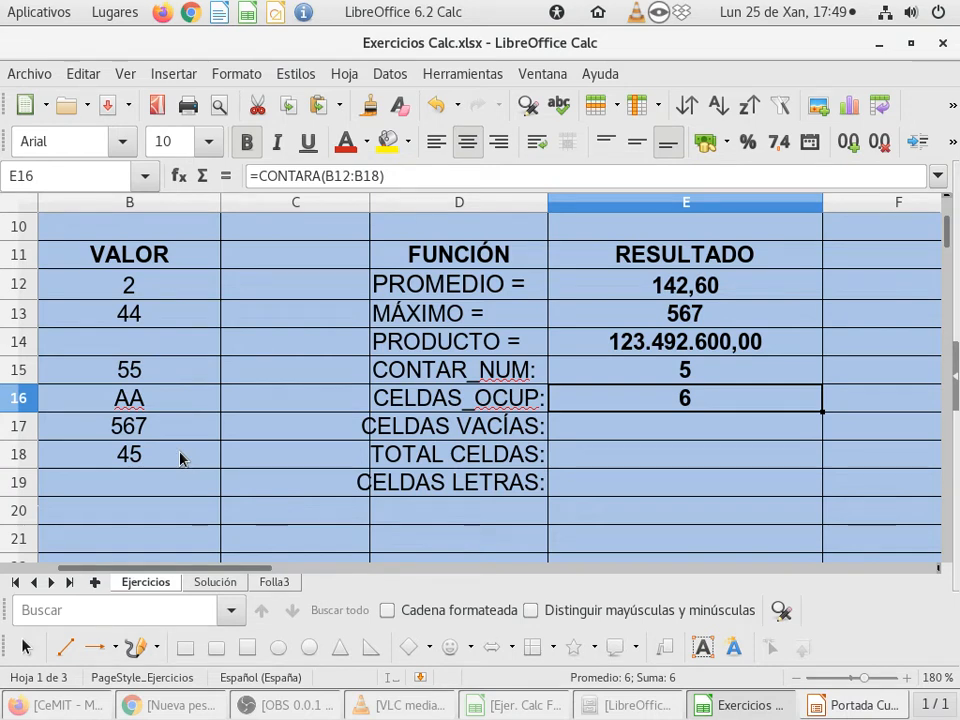
Step: Review the VALOR range B12:B18, and open the Function Wizard from the empty cell B14 to browse its function list
{"action": "left_click_drag", "start_coordinate": [165, 287], "coordinate": [158, 460]}
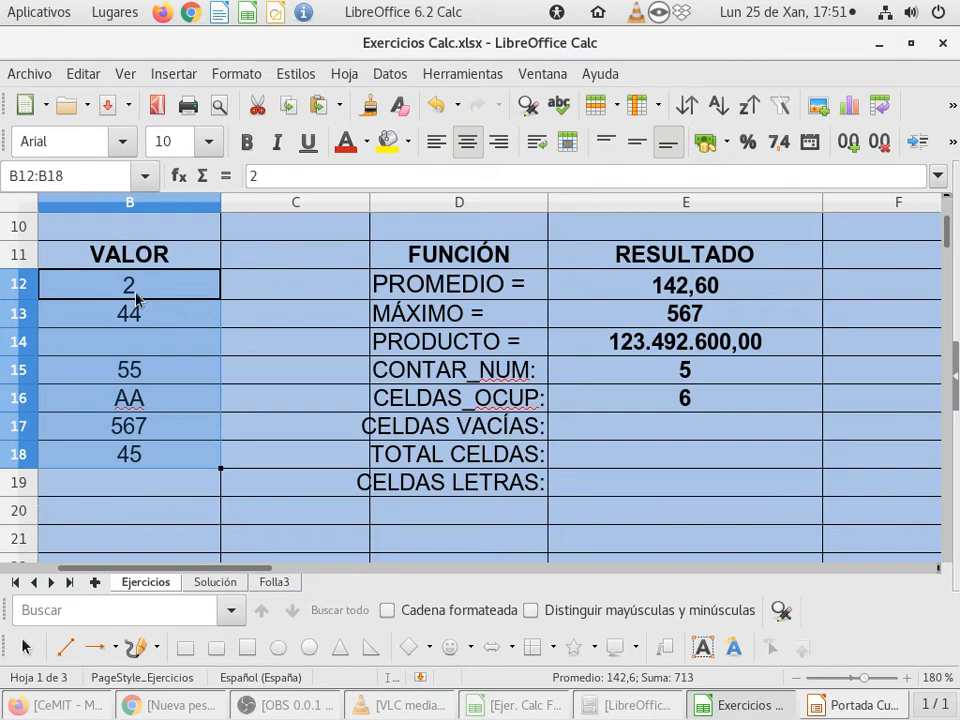
{"action": "left_click", "coordinate": [135, 341]}
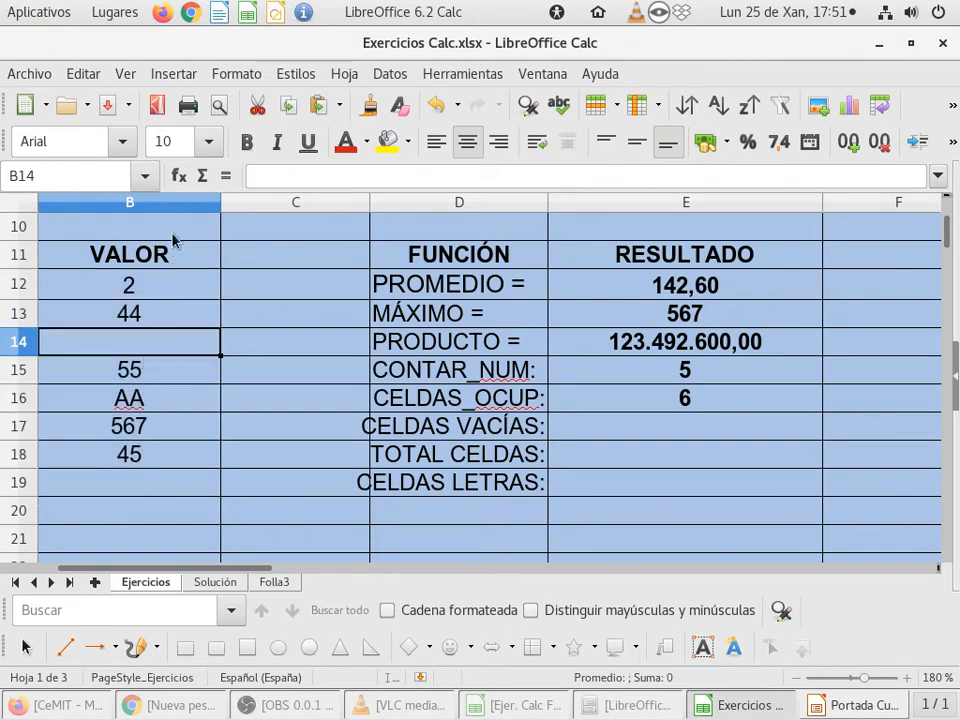
{"action": "left_click", "coordinate": [179, 175]}
{"action": "mouse_move", "coordinate": [296, 272]}
{"action": "left_mouse_down"}
{"action": "mouse_move", "coordinate": [312, 434]}
{"action": "mouse_move", "coordinate": [312, 592]}
{"action": "mouse_move", "coordinate": [326, 428]}
{"action": "mouse_move", "coordinate": [300, 263]}
{"action": "left_mouse_up"}
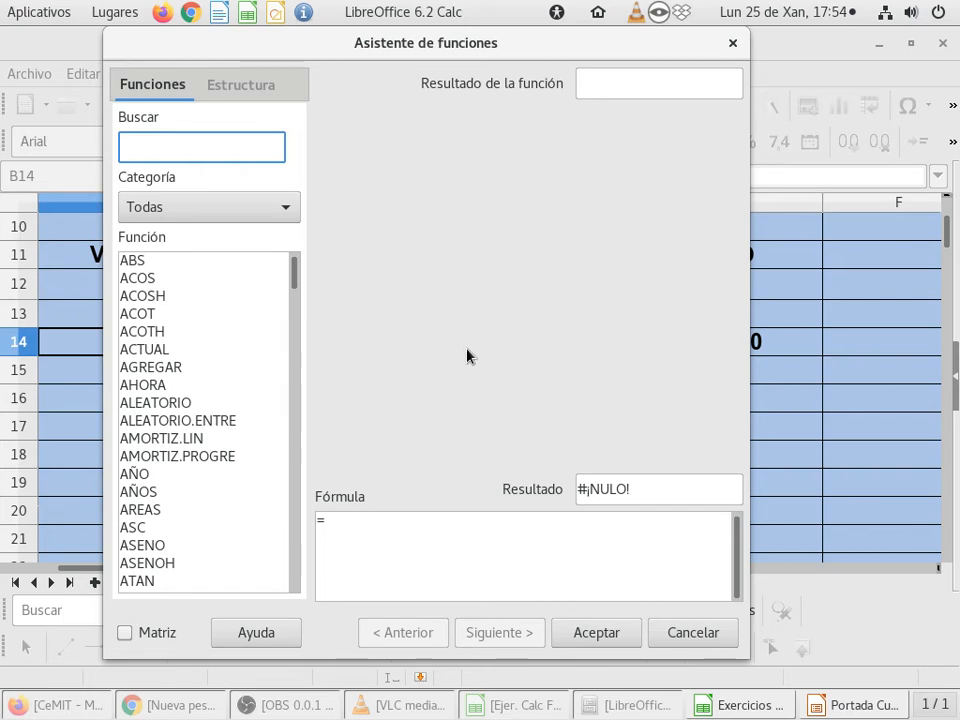
Step: Close the Function Wizard for B14, and examine the formulas in E15 and E16, including CONTARA's arguments in the wizard
{"action": "left_click", "coordinate": [729, 642]}
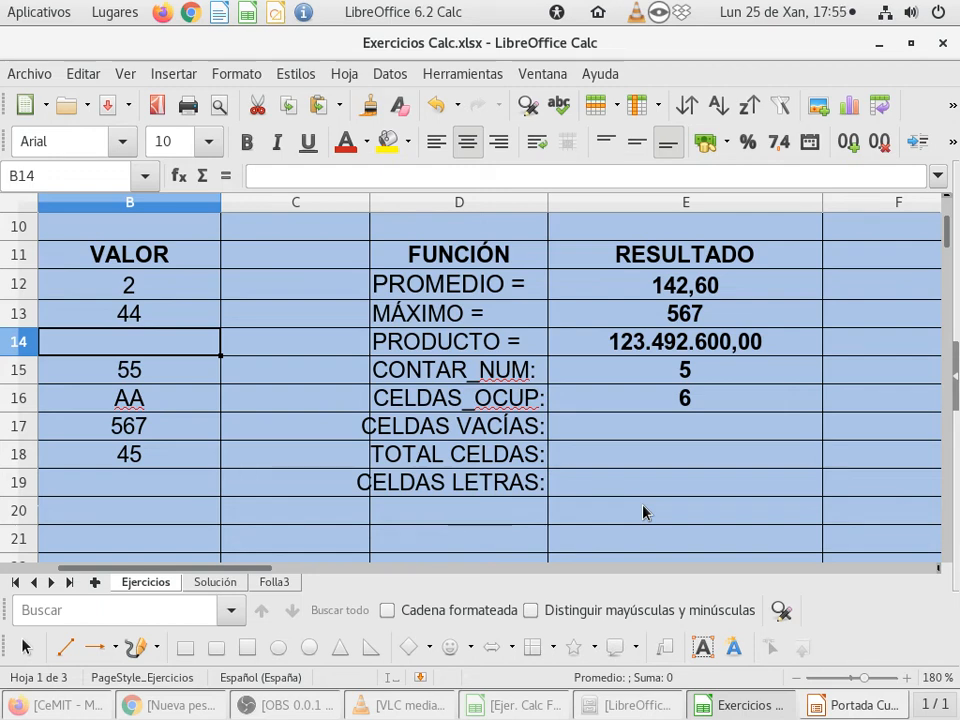
{"action": "left_click", "coordinate": [649, 402]}
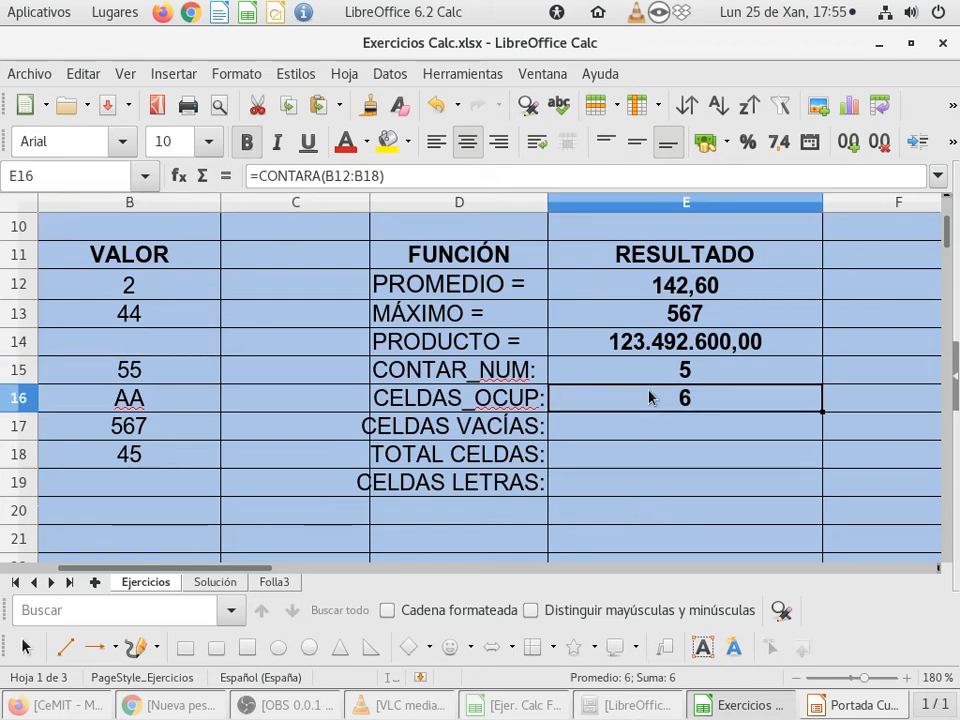
{"action": "left_click", "coordinate": [653, 370]}
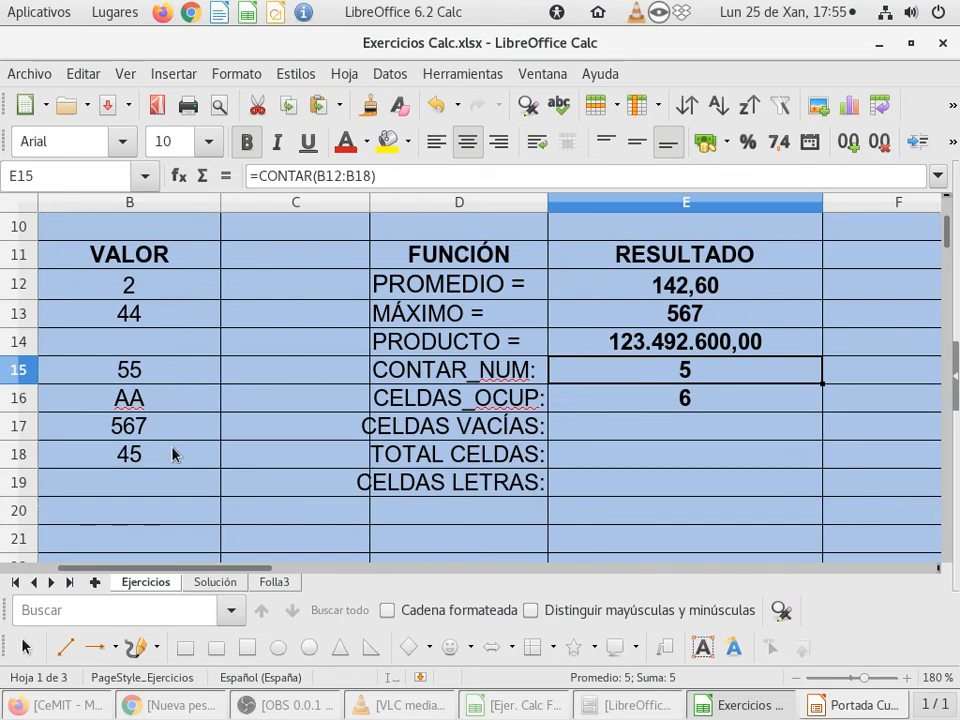
{"action": "left_click", "coordinate": [601, 408]}
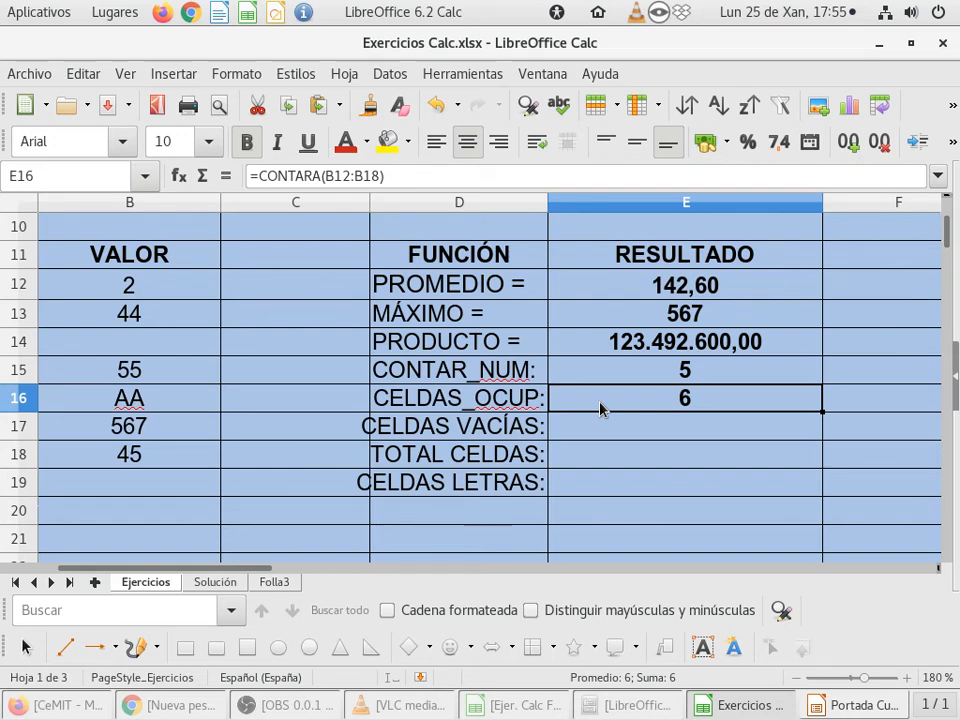
{"action": "double_click", "coordinate": [611, 400]}
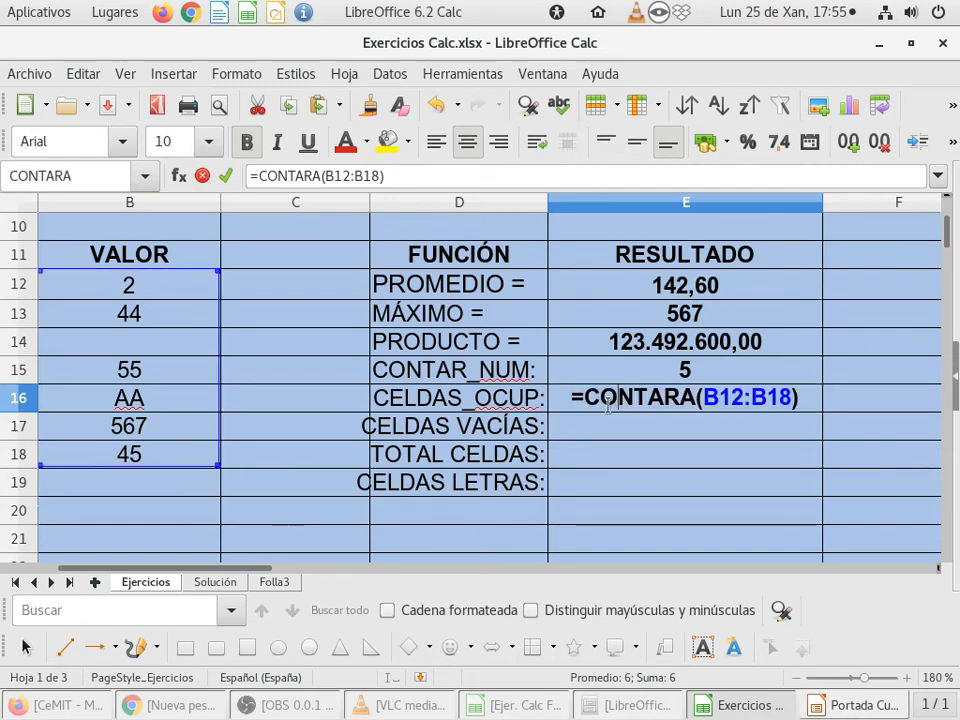
{"action": "key", "text": "Escape"}
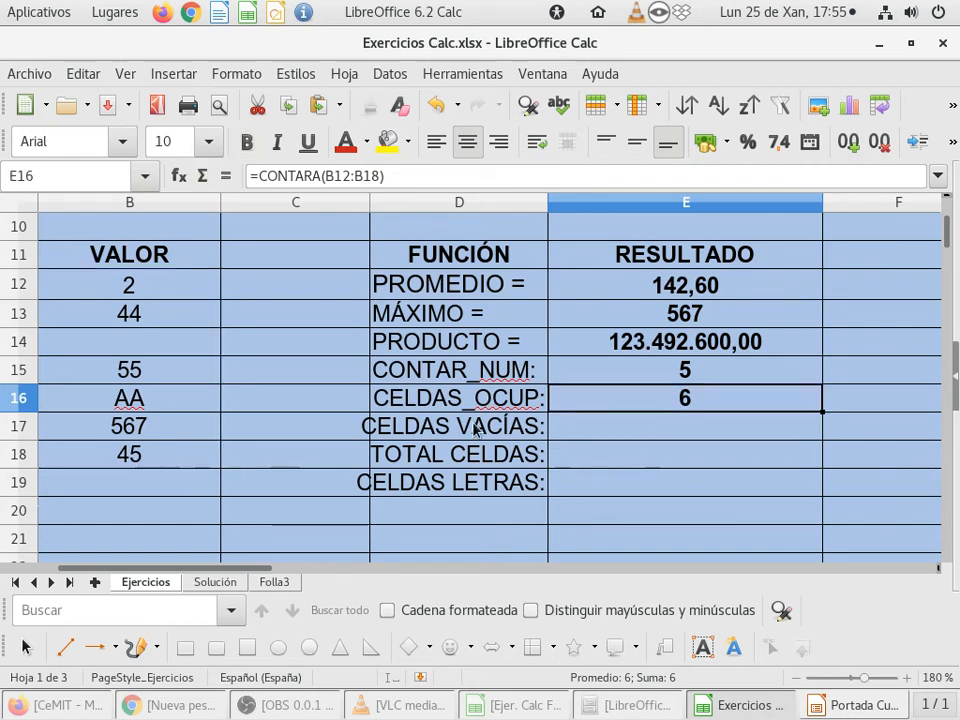
{"action": "left_click", "coordinate": [181, 177]}
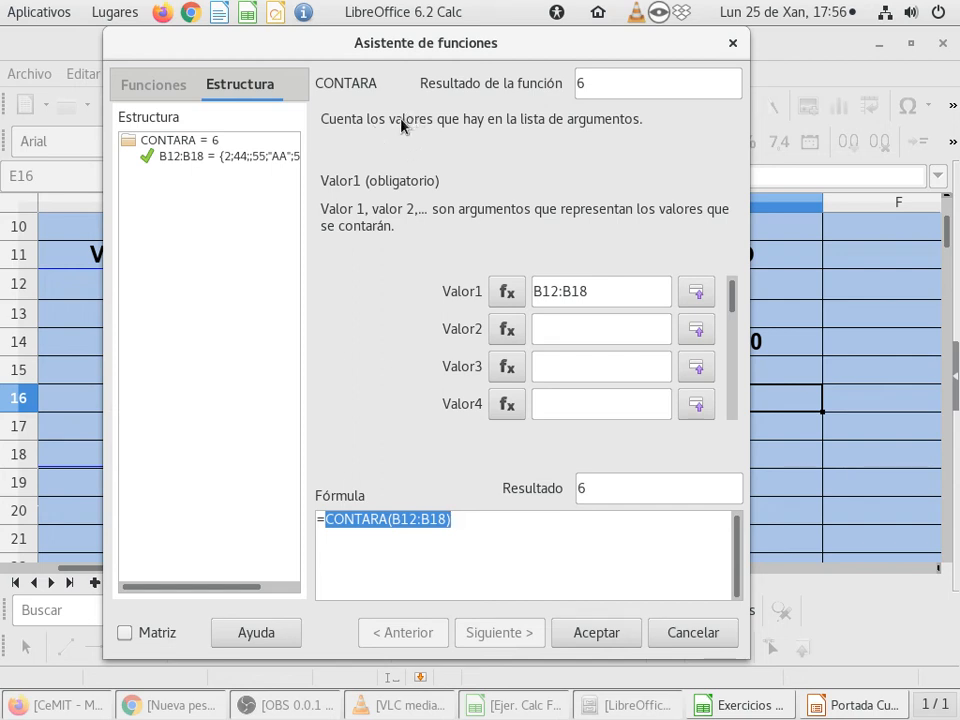
{"action": "left_click", "coordinate": [612, 635]}
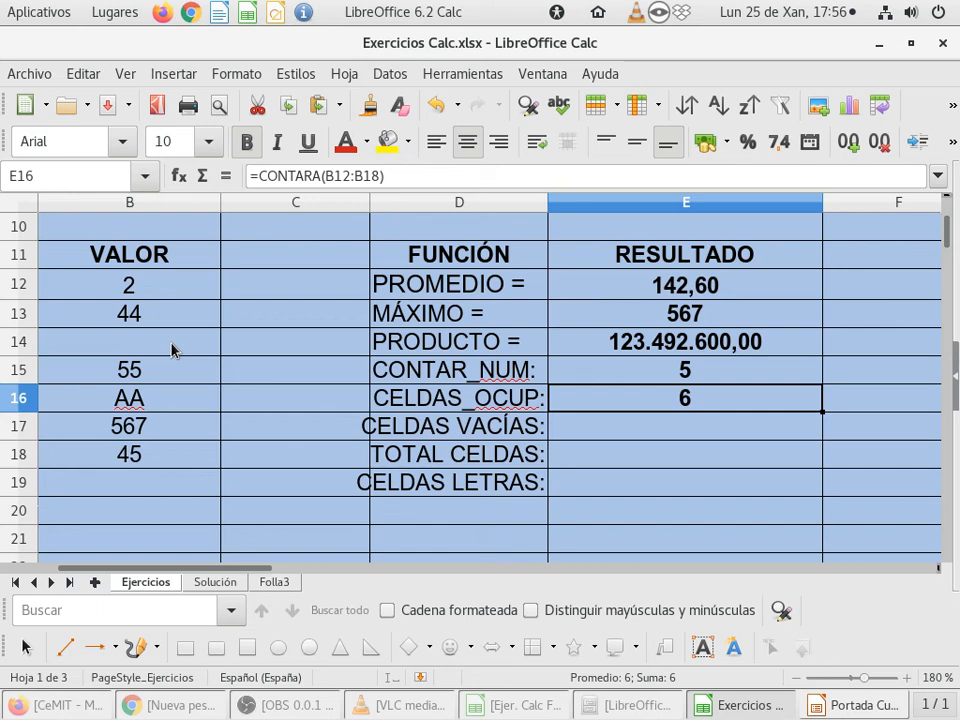
Step: Start the Function Wizard for cell E17 beside CELDAS VACÍAS, search for CONT, choose CONTAR.BLANCO and proceed to its arguments
{"action": "left_click", "coordinate": [614, 427]}
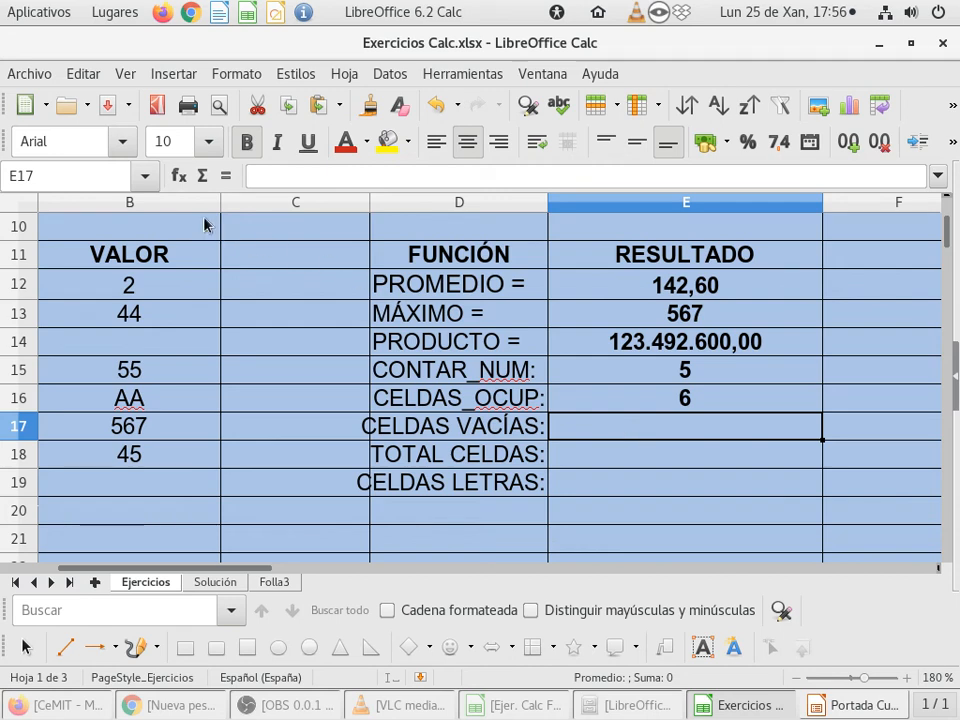
{"action": "left_click", "coordinate": [177, 177]}
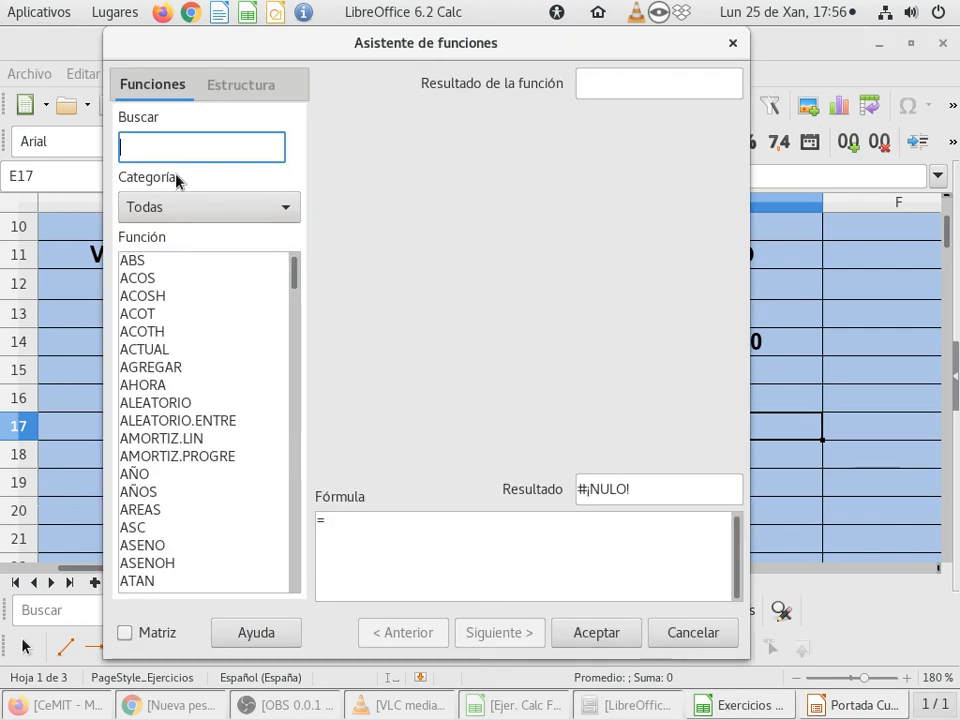
{"action": "type", "text": "CONT"}
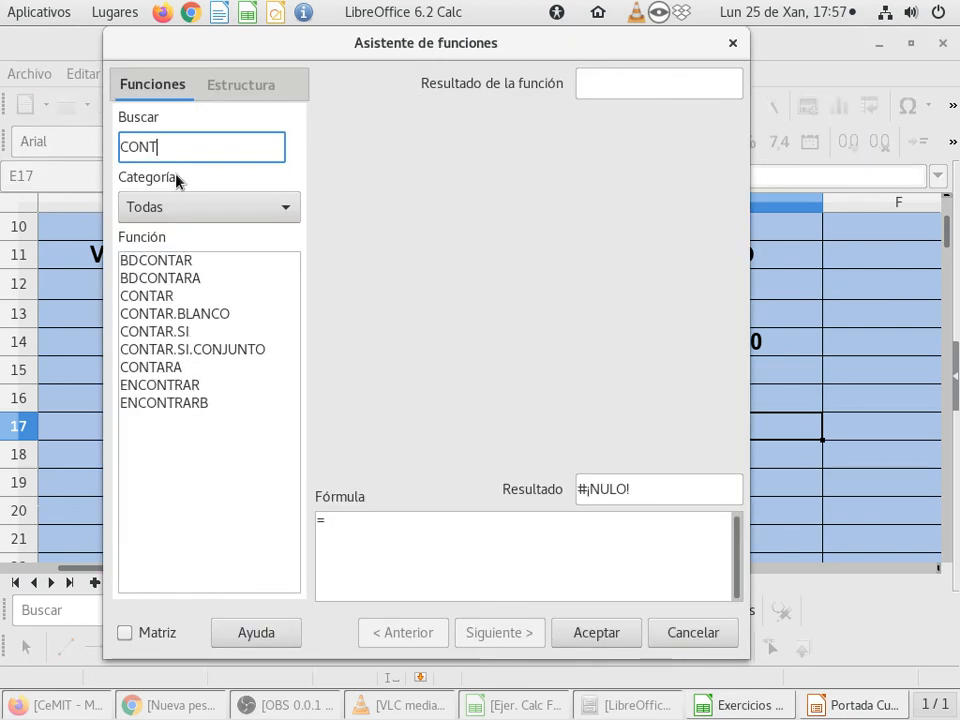
{"action": "left_click", "coordinate": [152, 316]}
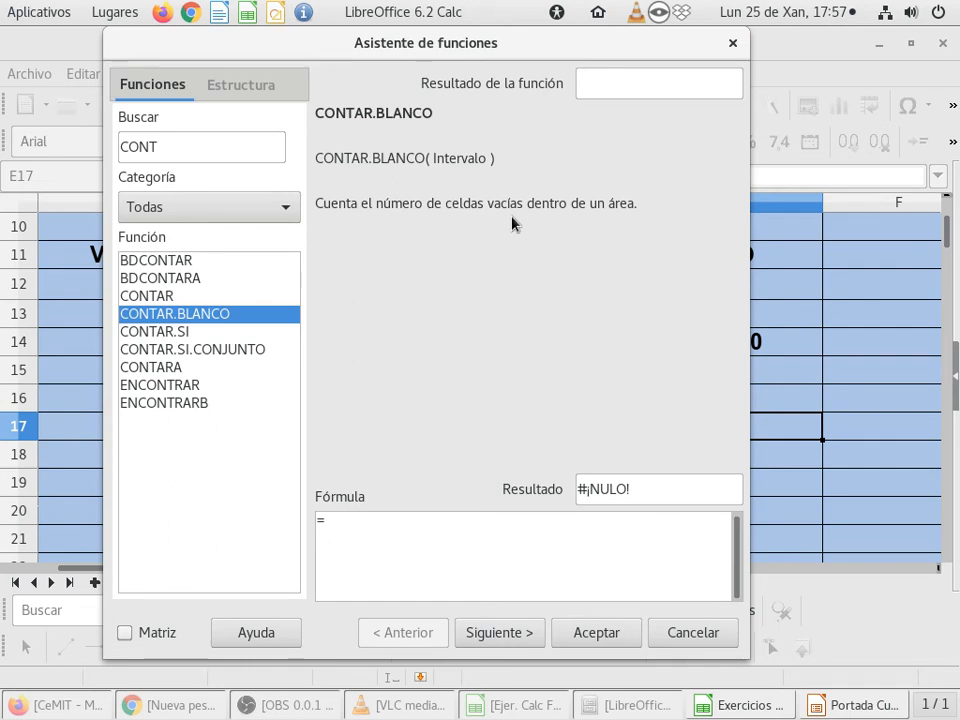
{"action": "left_click", "coordinate": [521, 634]}
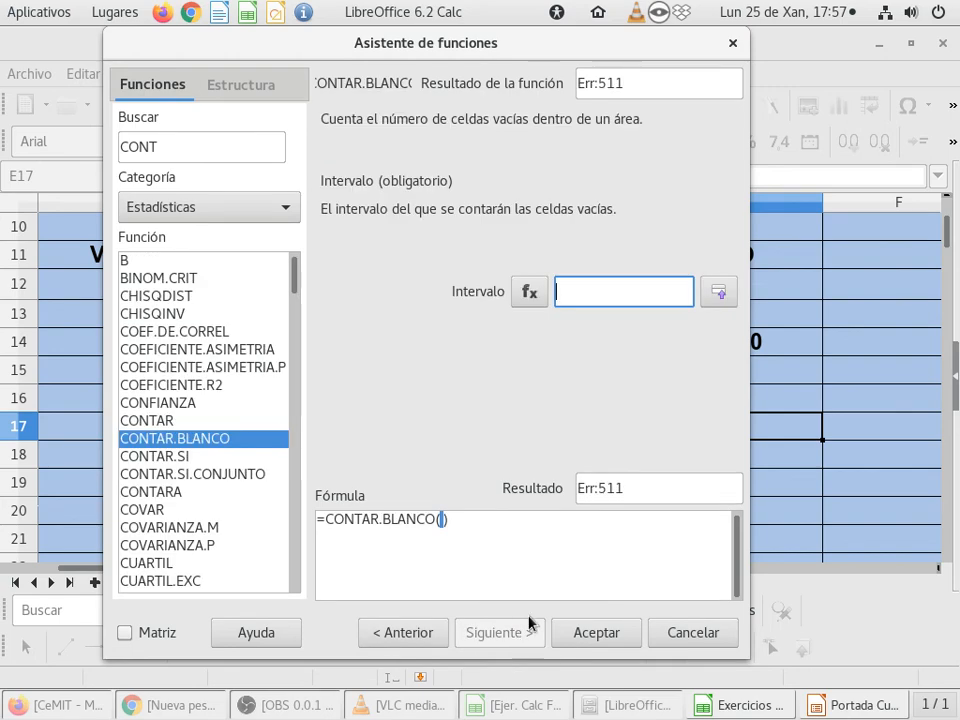
Step: Set CONTAR.BLANCO's Intervalo argument to the VALOR range B12:B18 and insert the formula in E17
{"action": "left_click", "coordinate": [719, 291]}
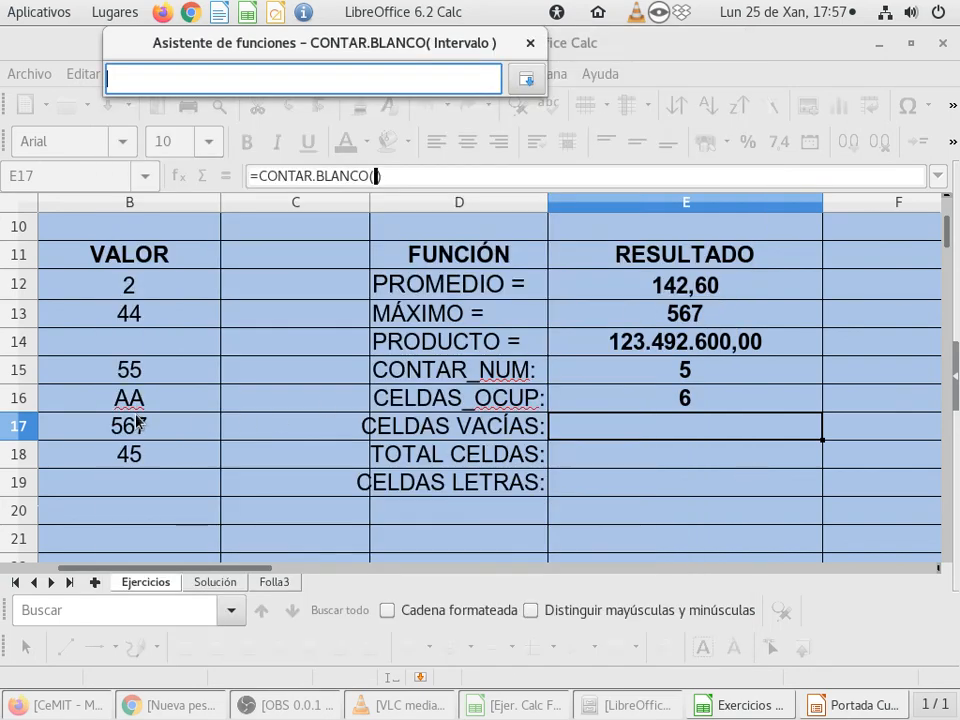
{"action": "left_click_drag", "start_coordinate": [189, 292], "coordinate": [189, 462]}
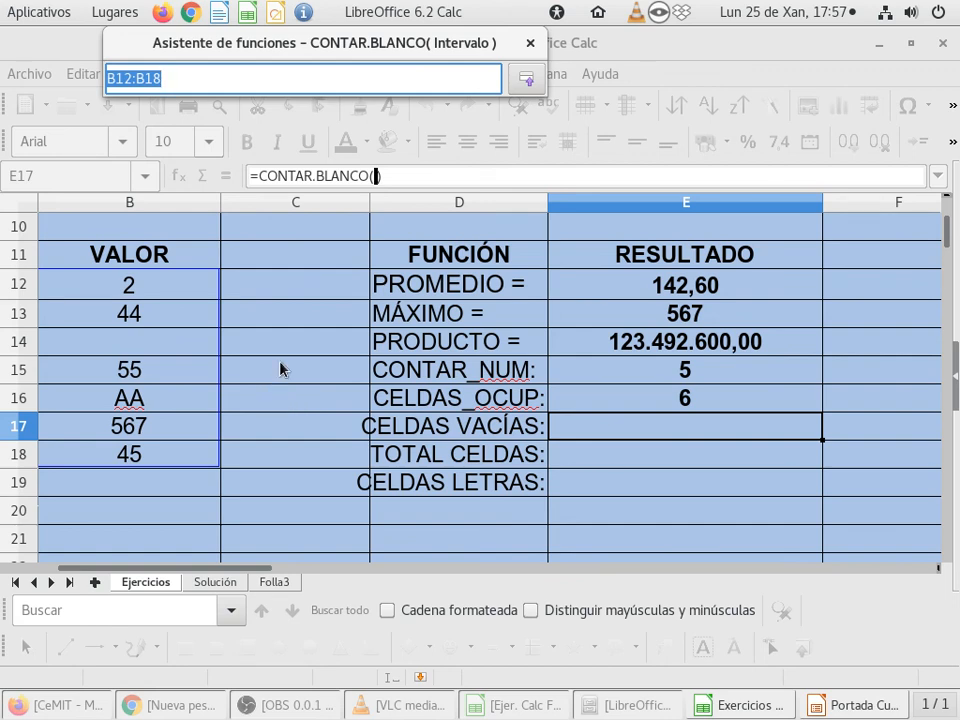
{"action": "left_click", "coordinate": [526, 78]}
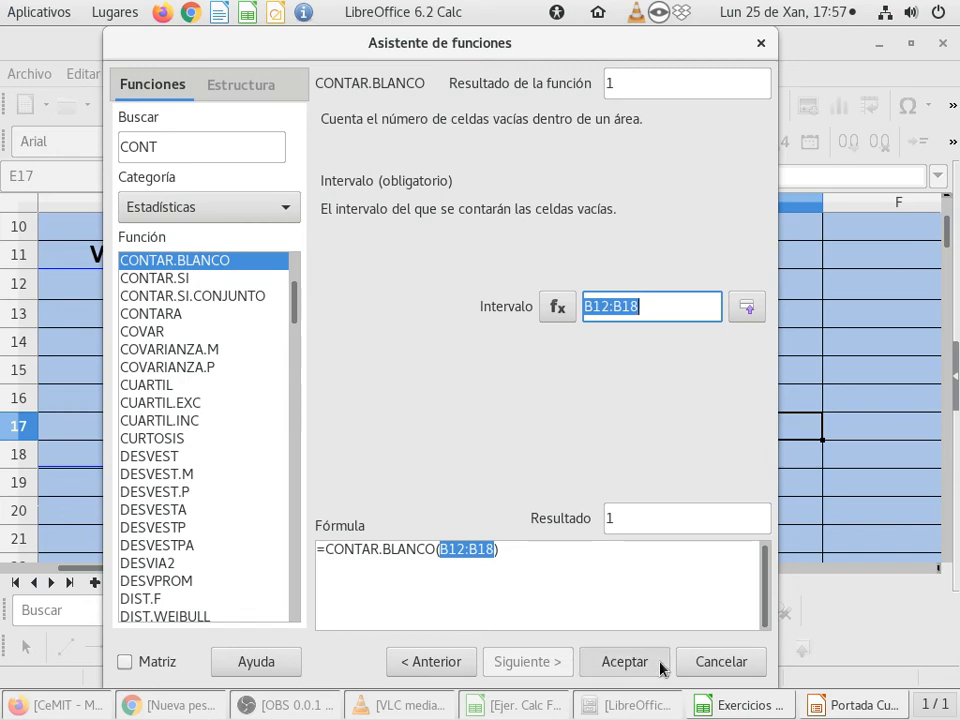
{"action": "left_click", "coordinate": [624, 661]}
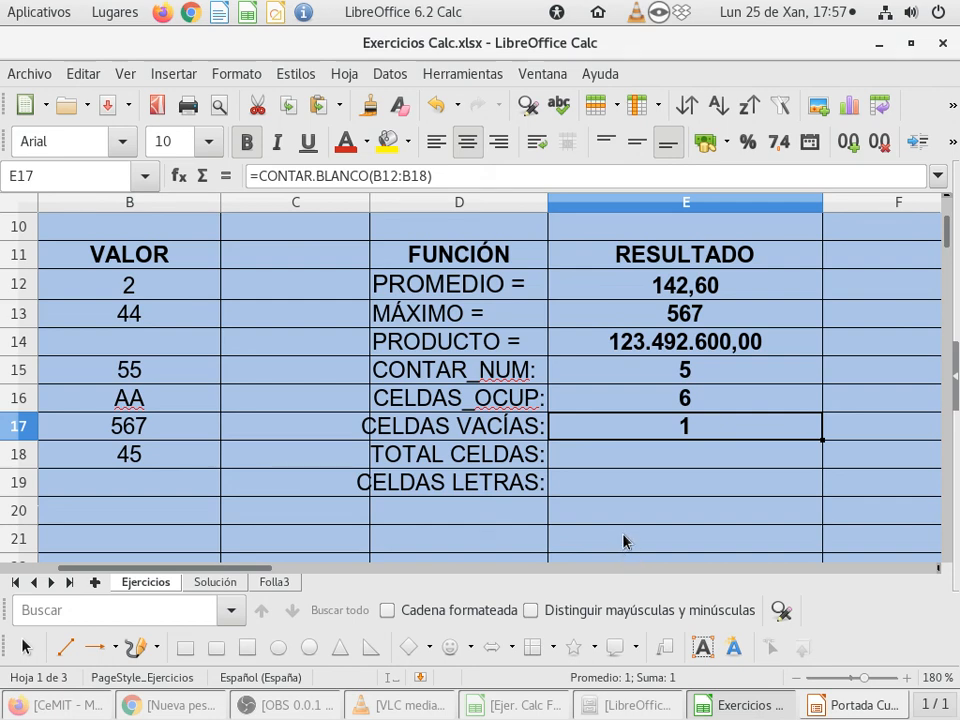
Step: Enter the formula =E16+E17 in cell E18 beside TOTAL CELDAS to add the occupied and empty cell counts
{"action": "left_click", "coordinate": [612, 458]}
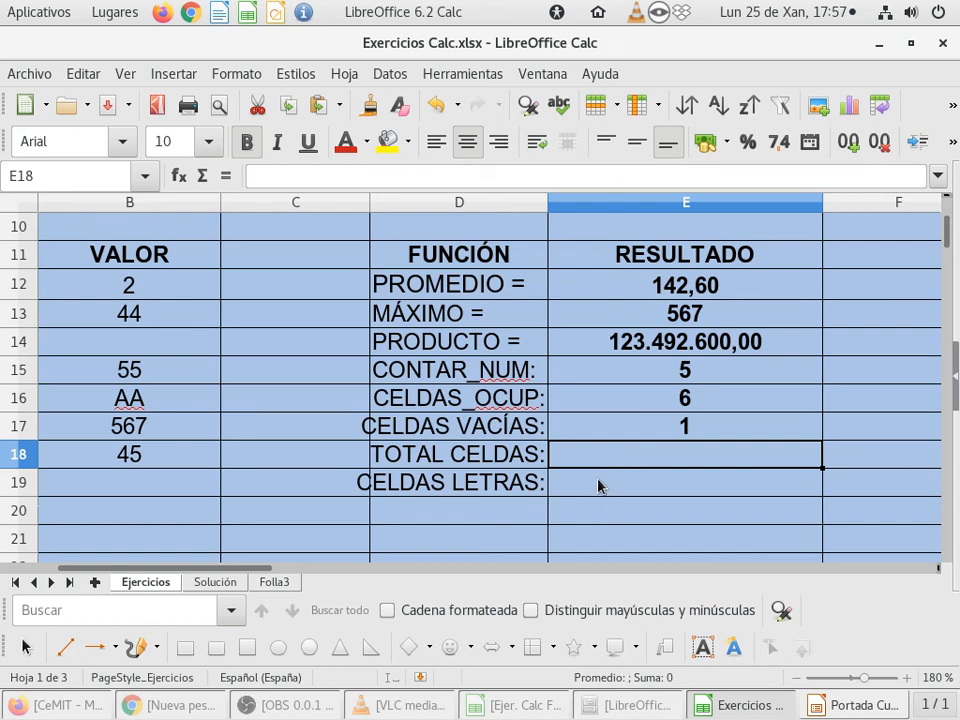
{"action": "left_click", "coordinate": [600, 486]}
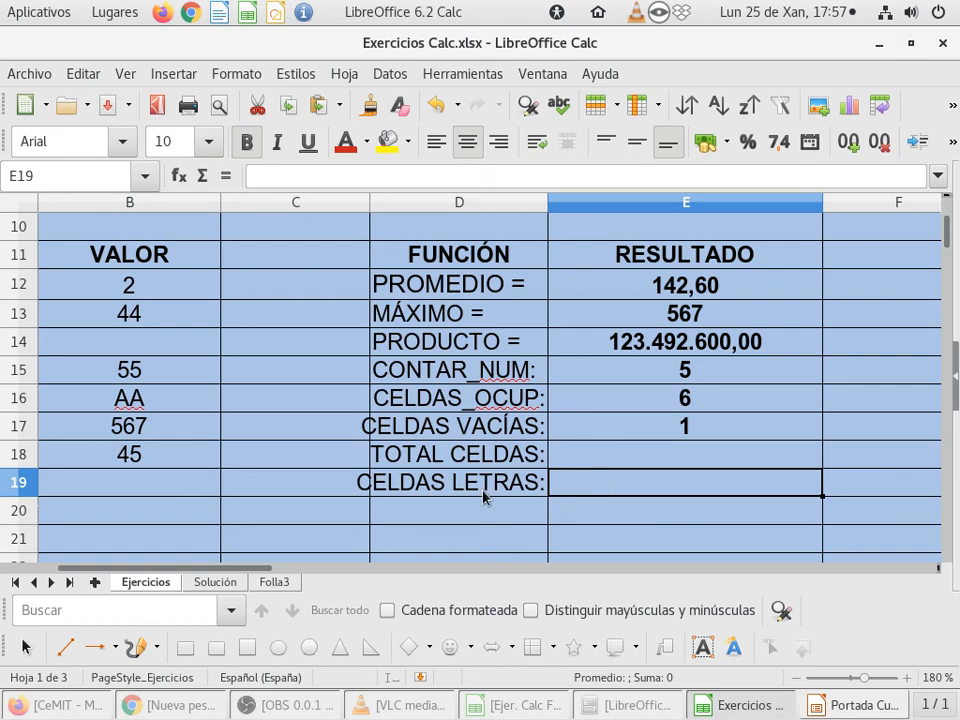
{"action": "left_click", "coordinate": [609, 457]}
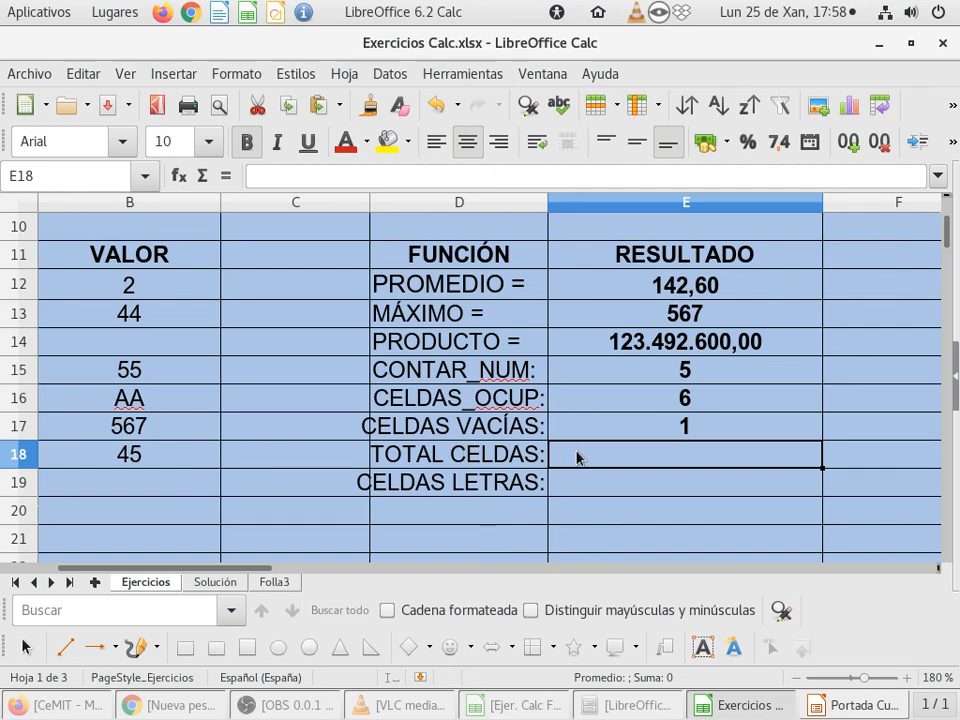
{"action": "type", "text": "="}
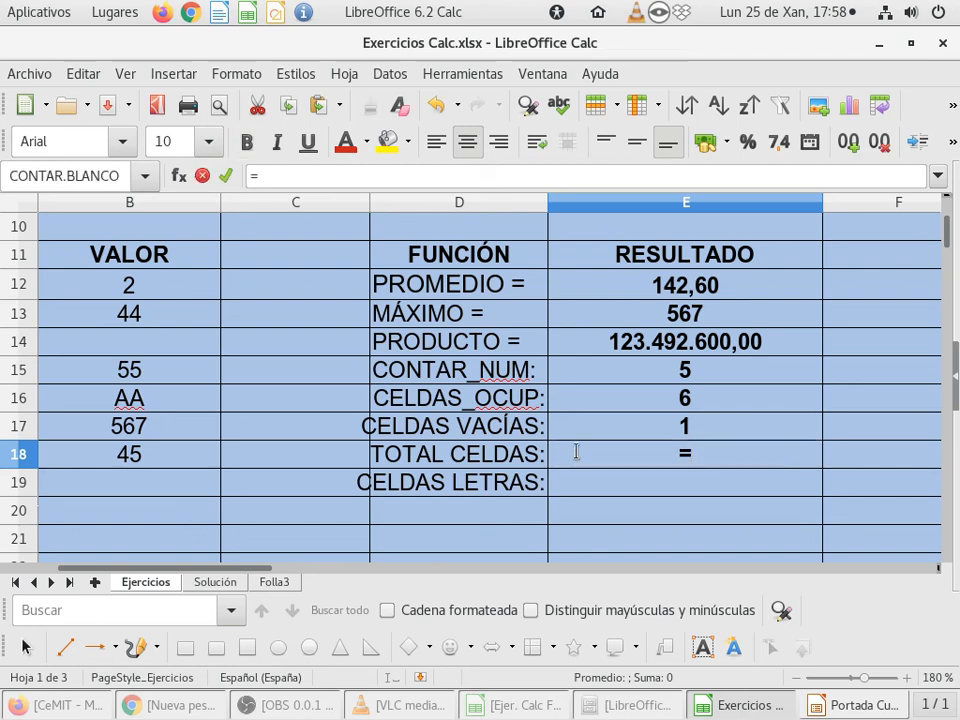
{"action": "left_click", "coordinate": [589, 403]}
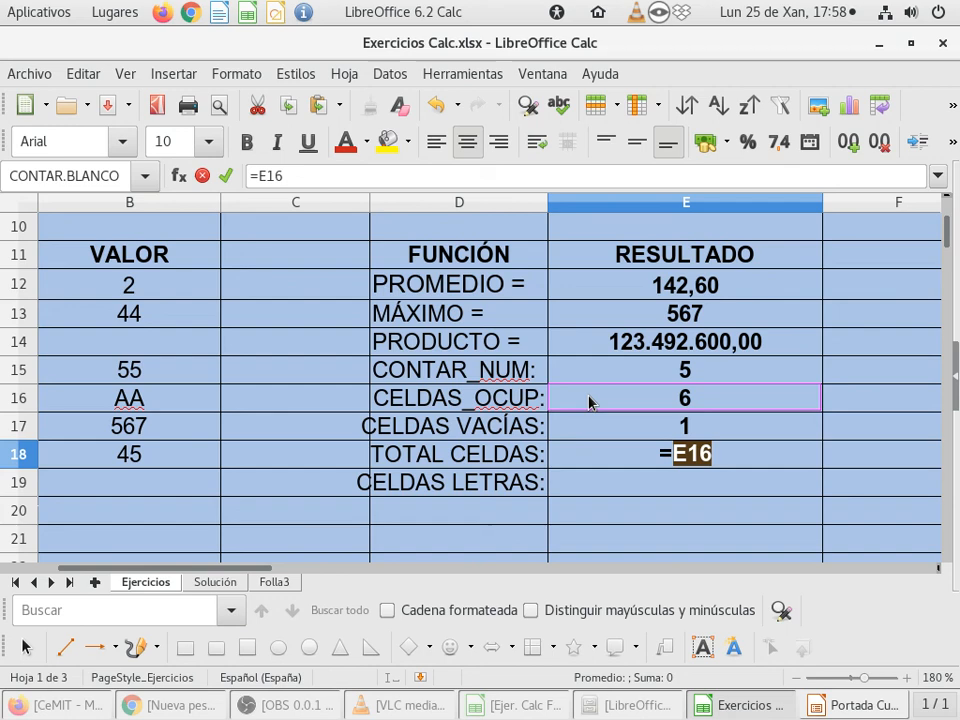
{"action": "type", "text": "+"}
{"action": "left_click", "coordinate": [589, 429]}
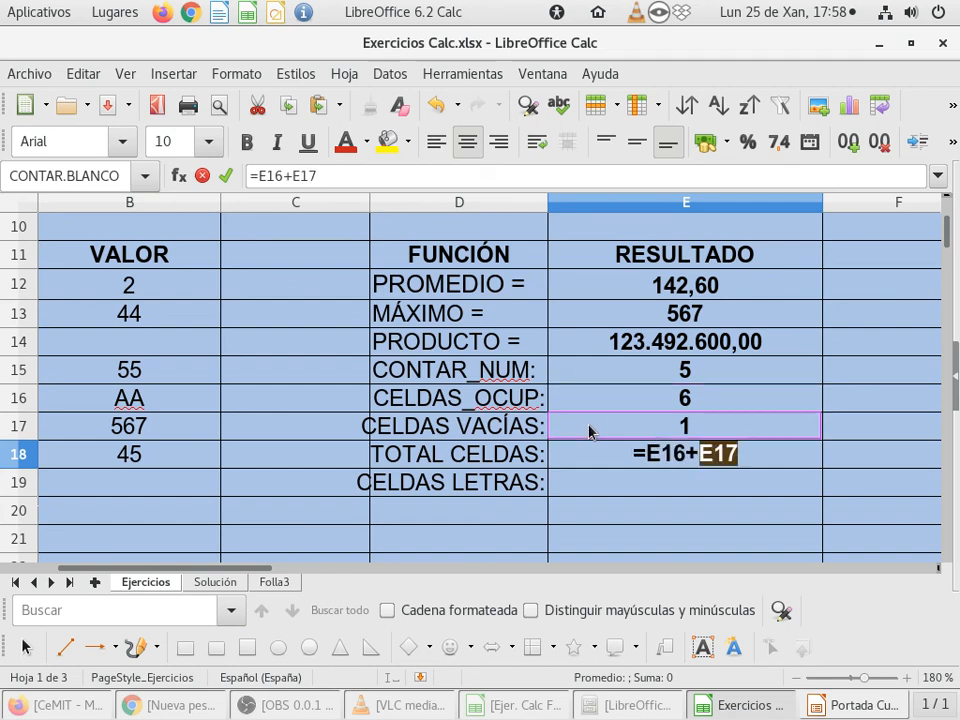
{"action": "key", "text": "Return"}
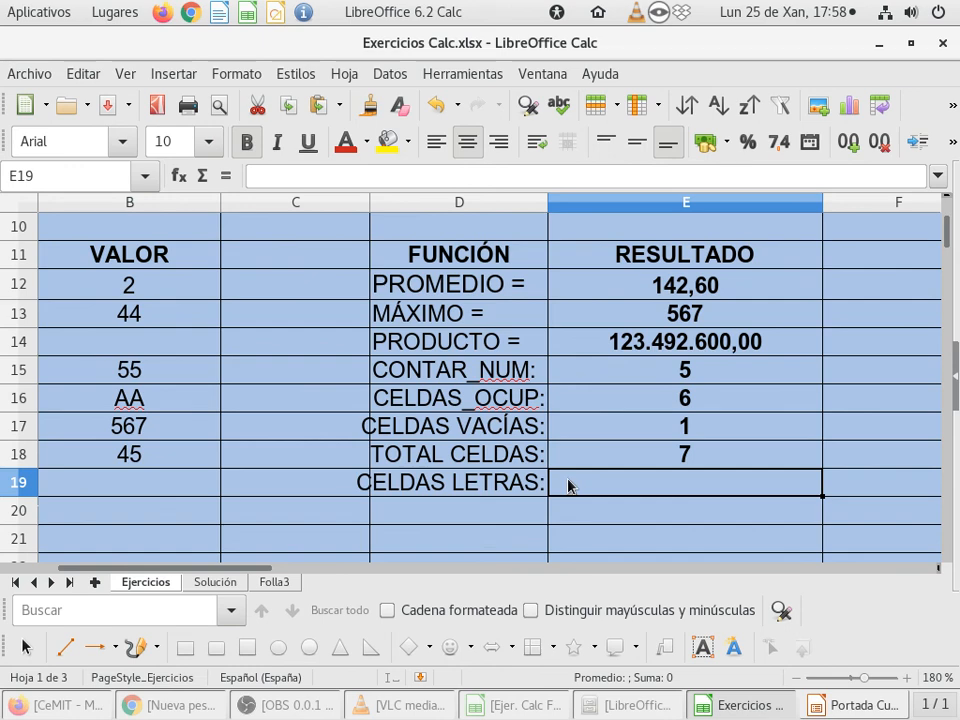
Step: Enter the formula =E16-E15 in cell E19 beside CELDAS LETRAS to subtract the numeric cells from the occupied cells
{"action": "type", "text": "="}
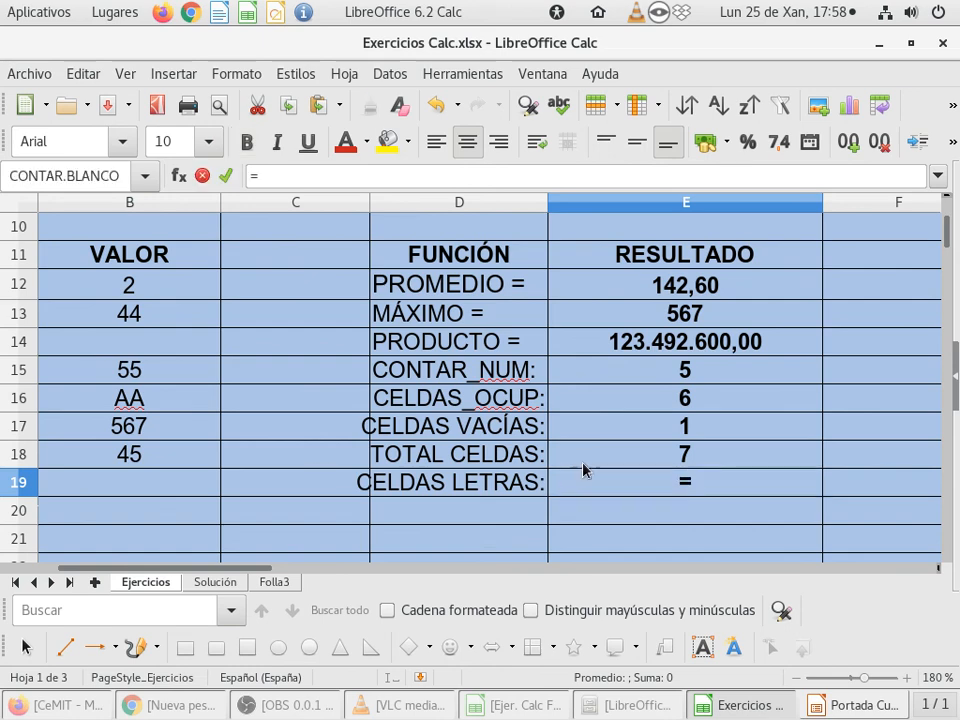
{"action": "left_click", "coordinate": [604, 402]}
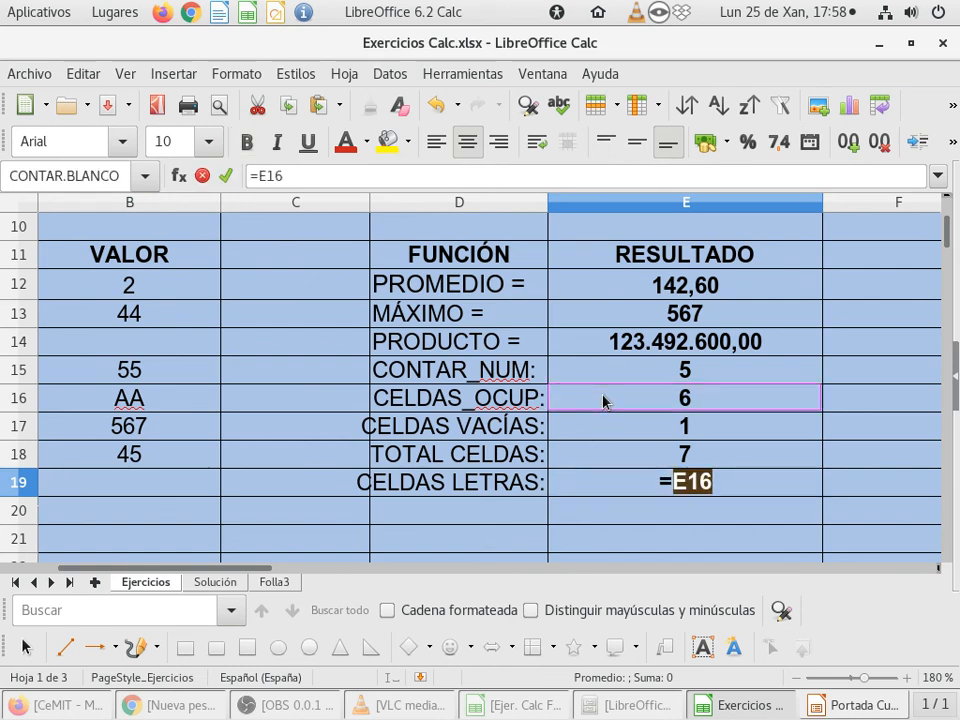
{"action": "type", "text": "-"}
{"action": "left_click", "coordinate": [607, 378]}
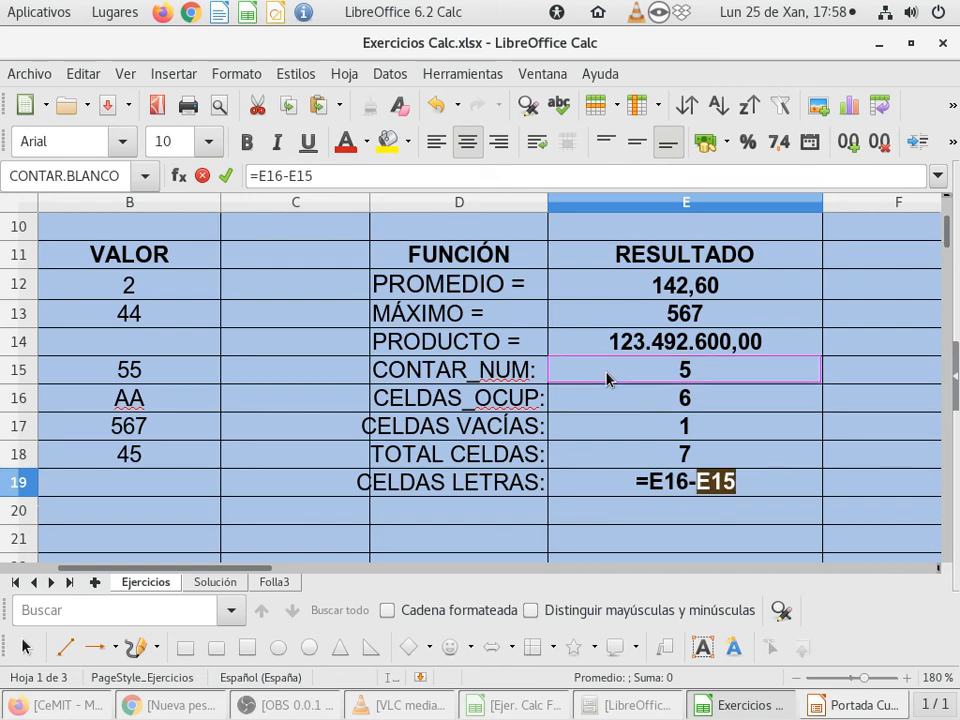
{"action": "key", "text": "Return"}
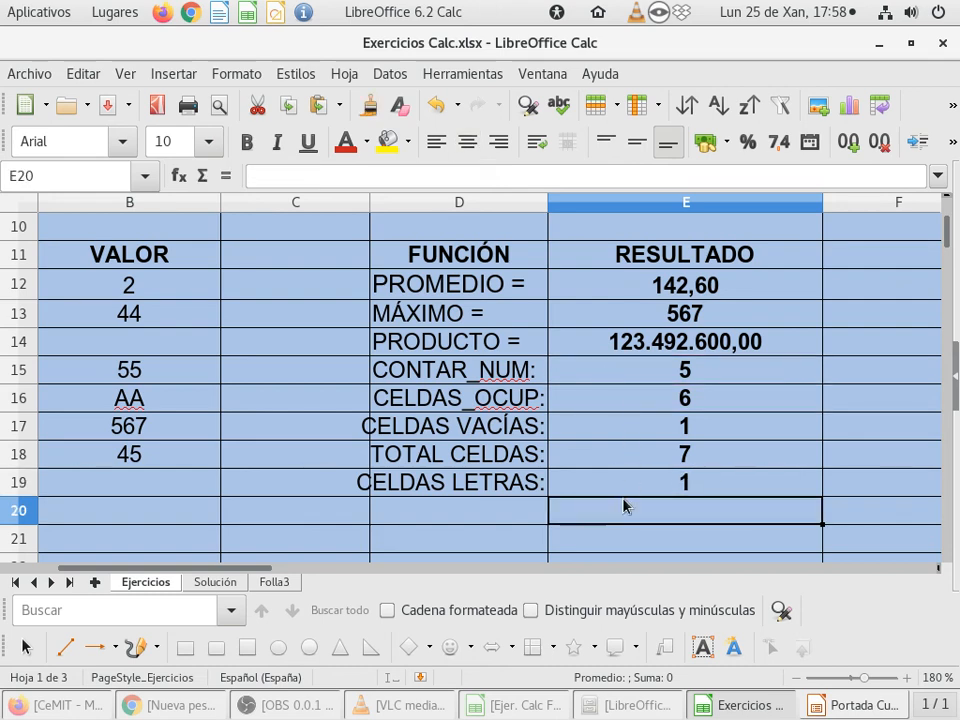
Step: Try reversing the operands of the CELDAS LETRAS formula in E19 by replacing it with =E15-E16
{"action": "key", "text": "Up"}
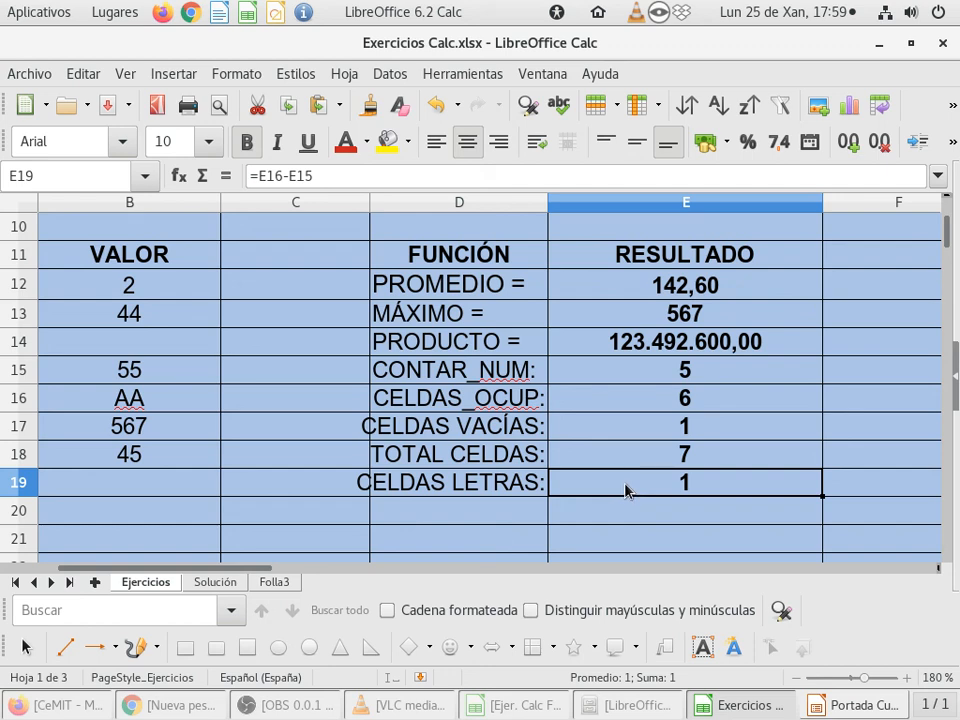
{"action": "double_click", "coordinate": [626, 490]}
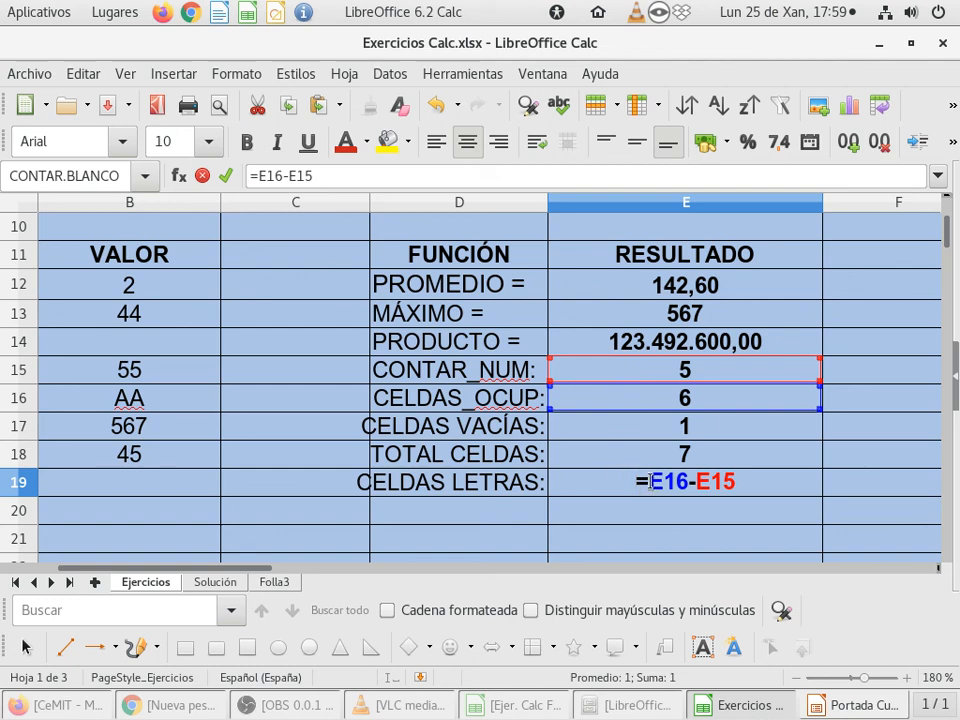
{"action": "left_click_drag", "start_coordinate": [651, 481], "coordinate": [786, 480]}
{"action": "key", "text": "BackSpace"}
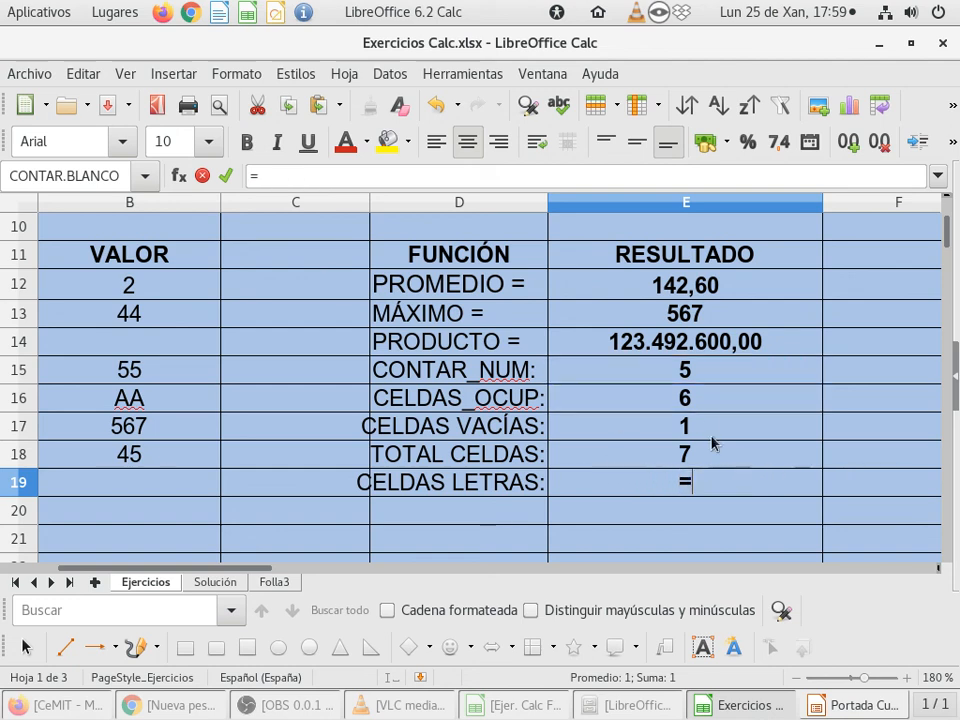
{"action": "left_click", "coordinate": [716, 375]}
{"action": "type", "text": "-"}
{"action": "left_click", "coordinate": [707, 397]}
{"action": "key", "text": "Return"}
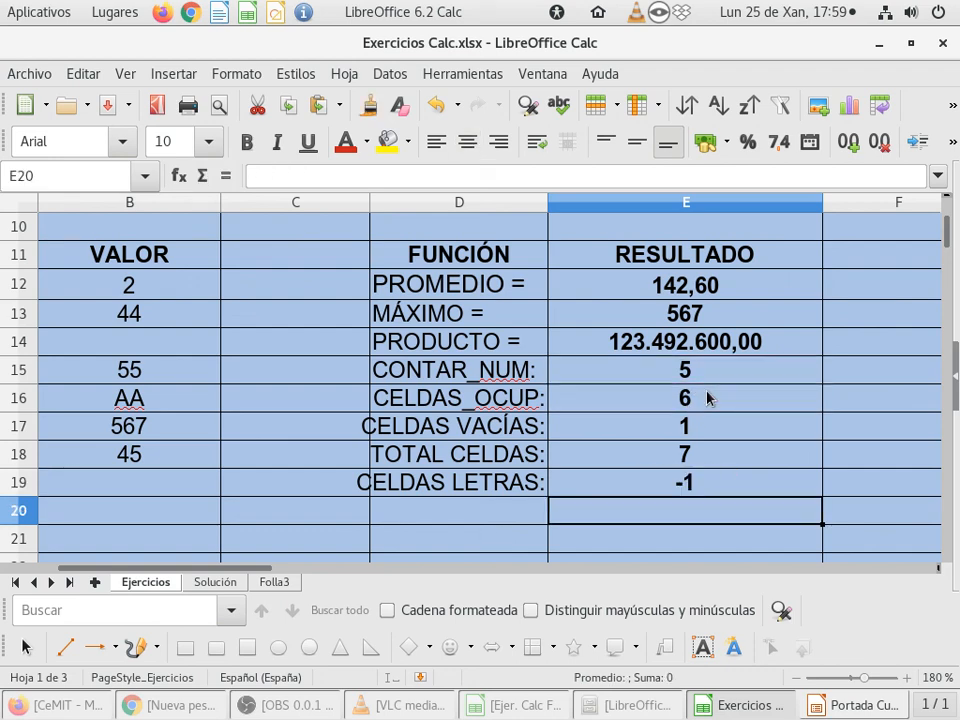
Step: Replace the CELDAS LETRAS formula in E19 with =E16-E15 to subtract the numeric cells from the occupied cells
{"action": "key", "text": "Up"}
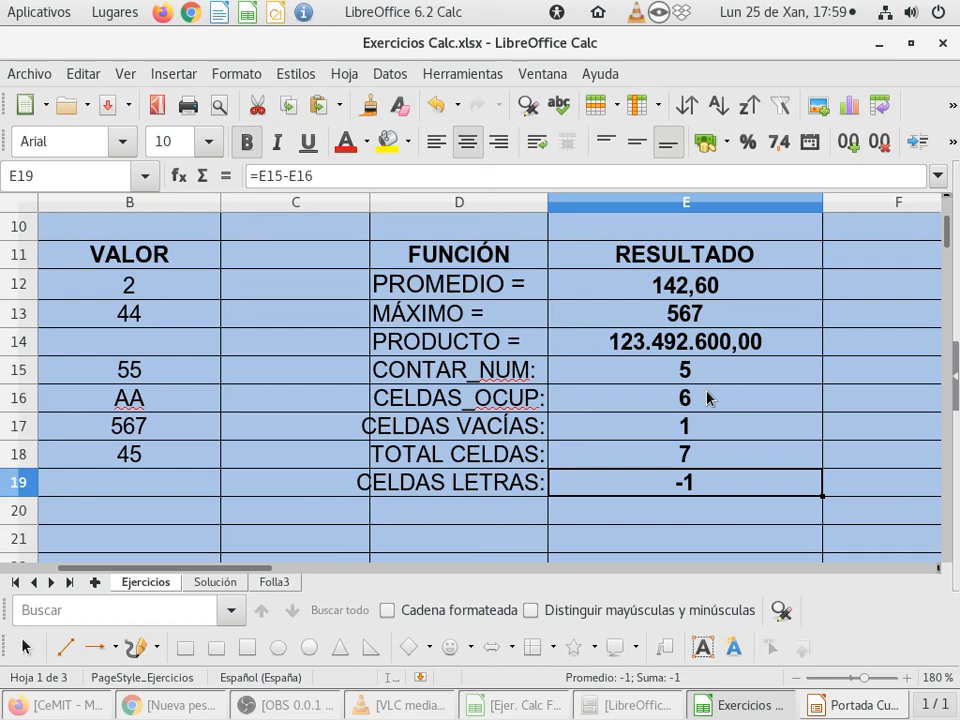
{"action": "type", "text": "="}
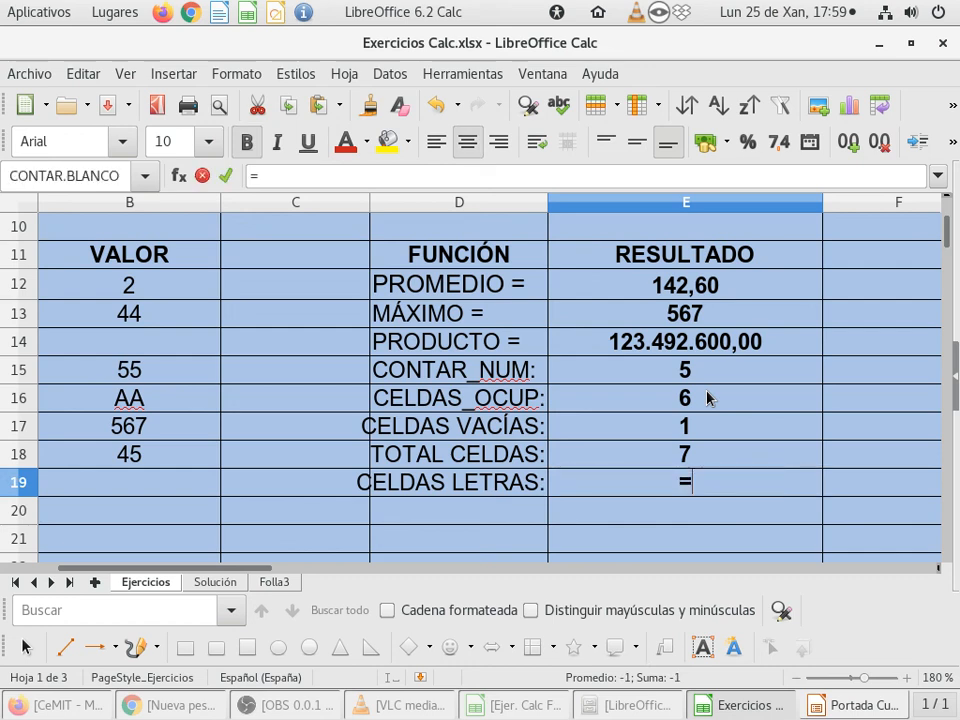
{"action": "left_click", "coordinate": [638, 397]}
{"action": "type", "text": "-"}
{"action": "left_click", "coordinate": [653, 369]}
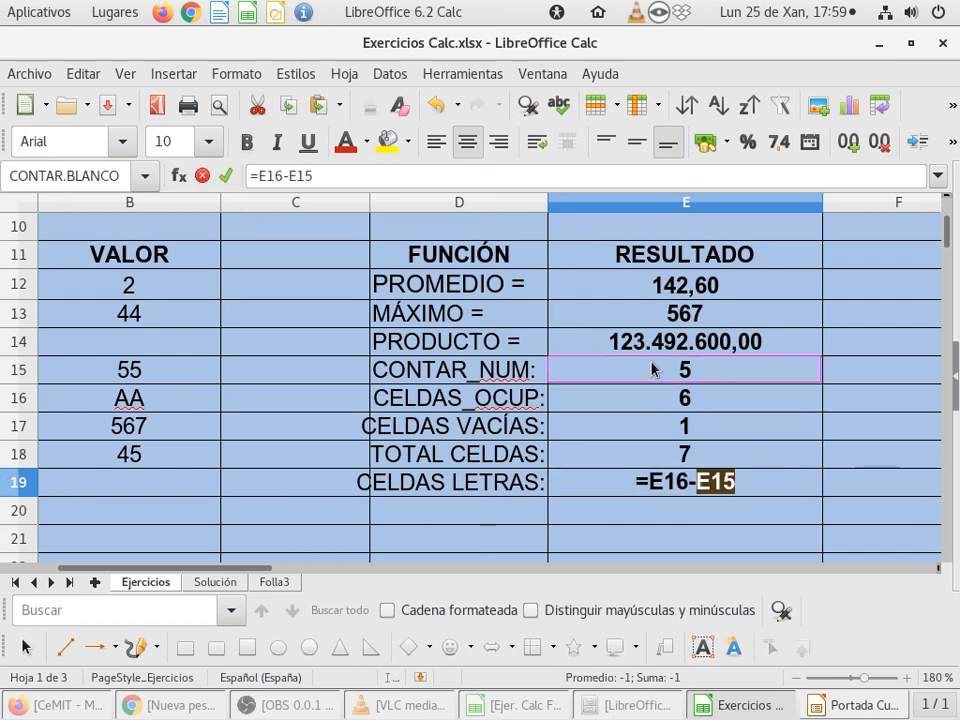
{"action": "key", "text": "Return"}
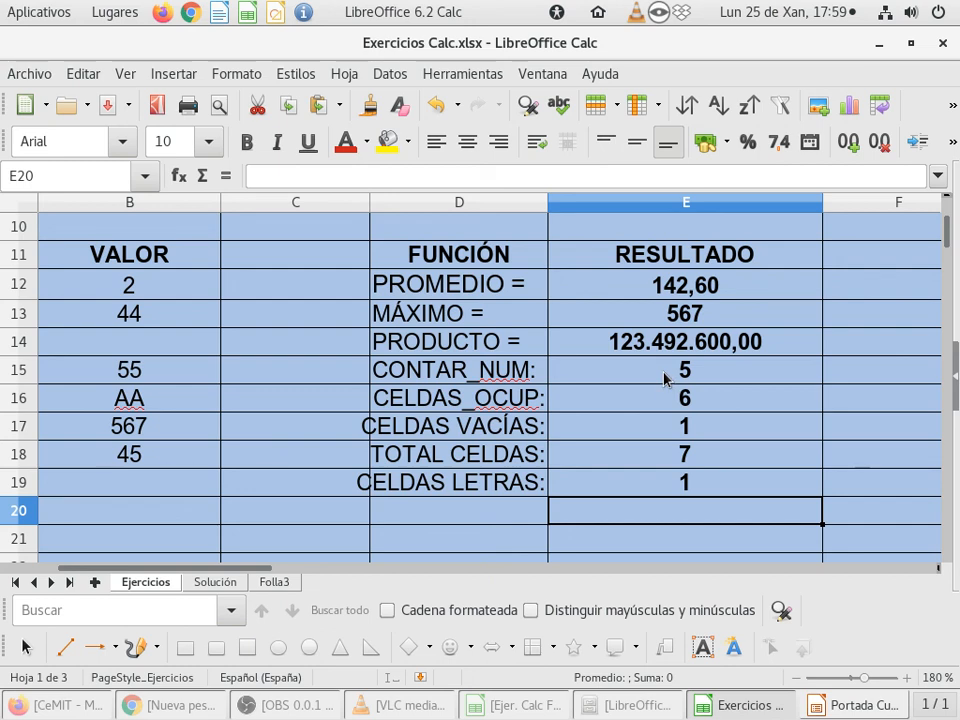
{"action": "left_click", "coordinate": [647, 487]}
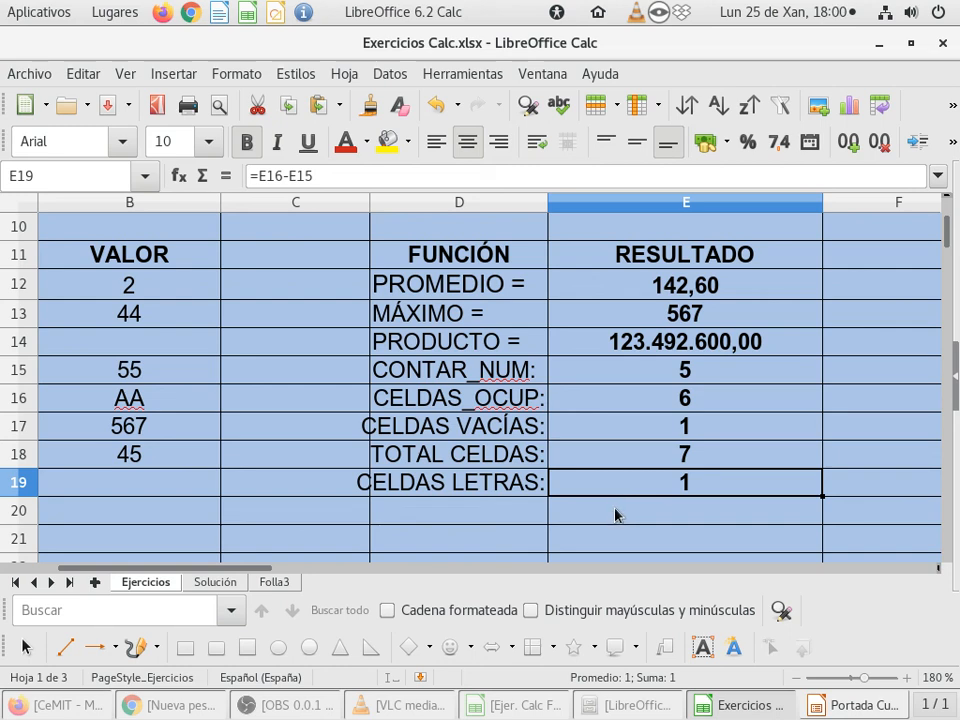
Step: Replace the VALOR entry in B15 with the text BB and clear the contents of cell B16
{"action": "left_click", "coordinate": [172, 371]}
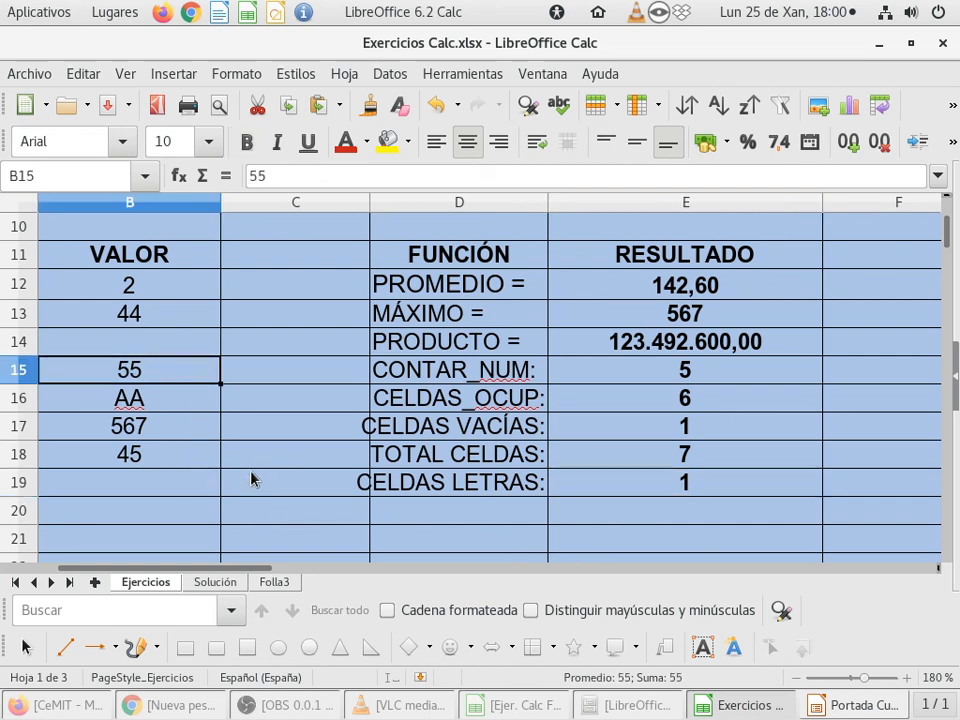
{"action": "type", "text": "BB"}
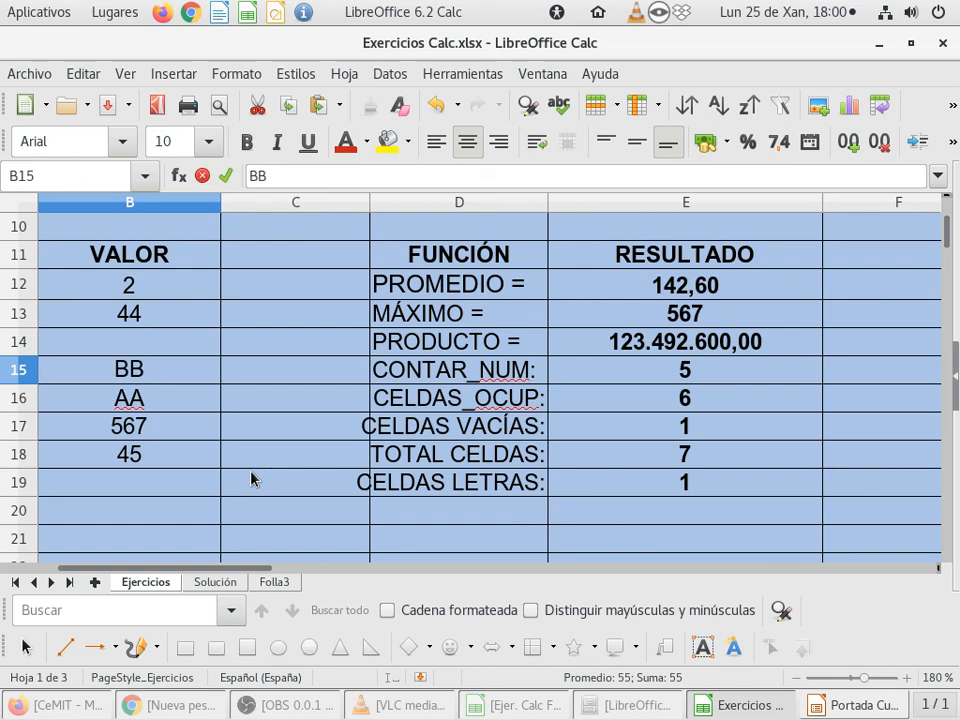
{"action": "key", "text": "Return"}
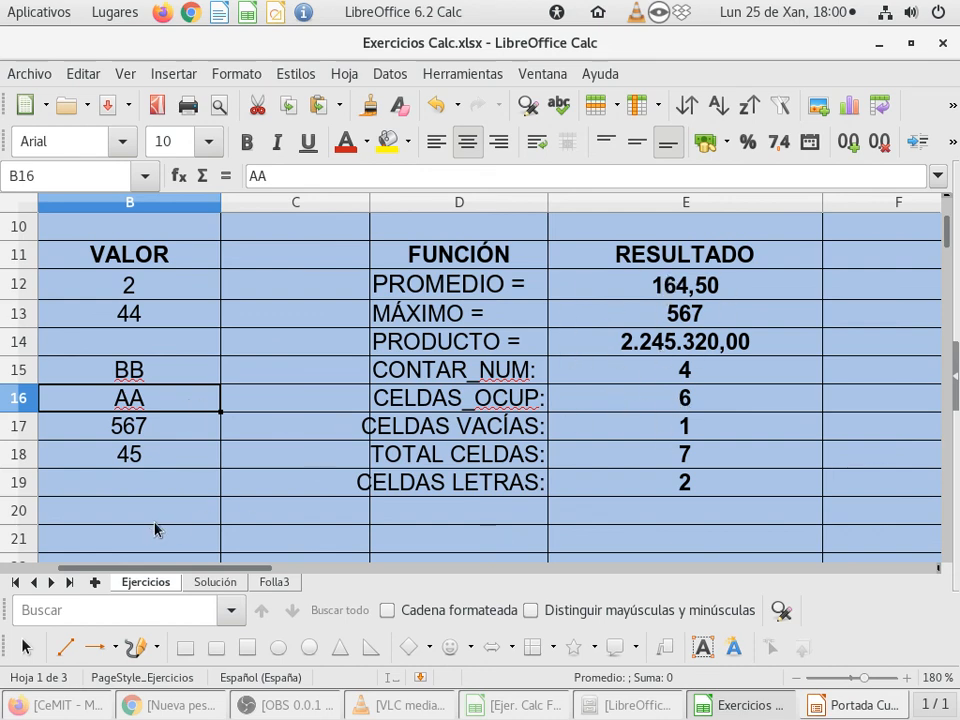
{"action": "key", "text": "Delete"}
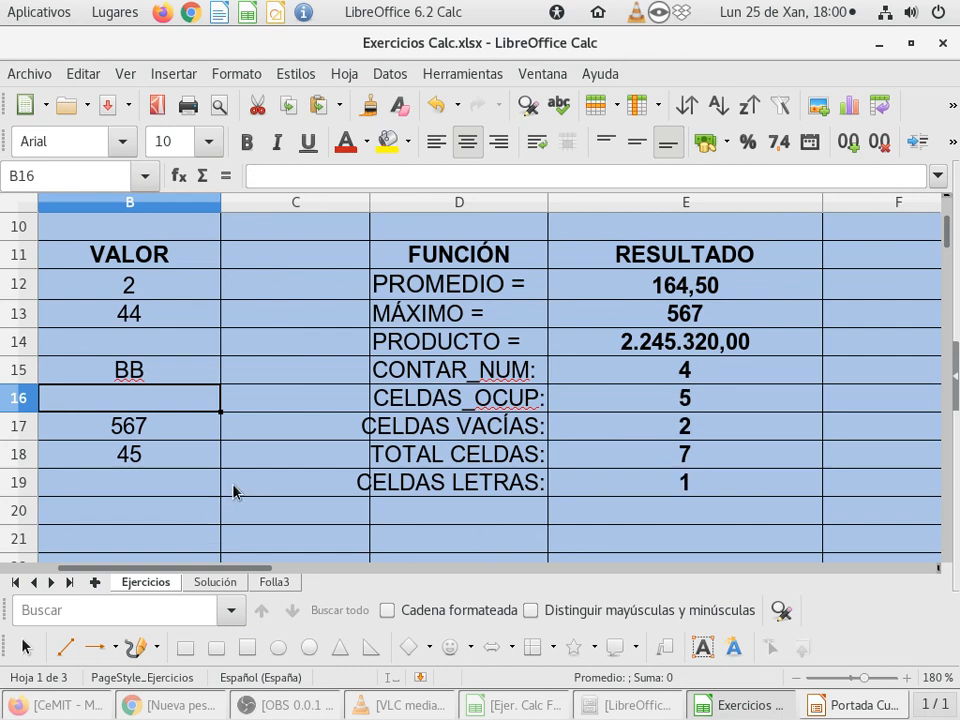
{"action": "key", "text": "Down"}
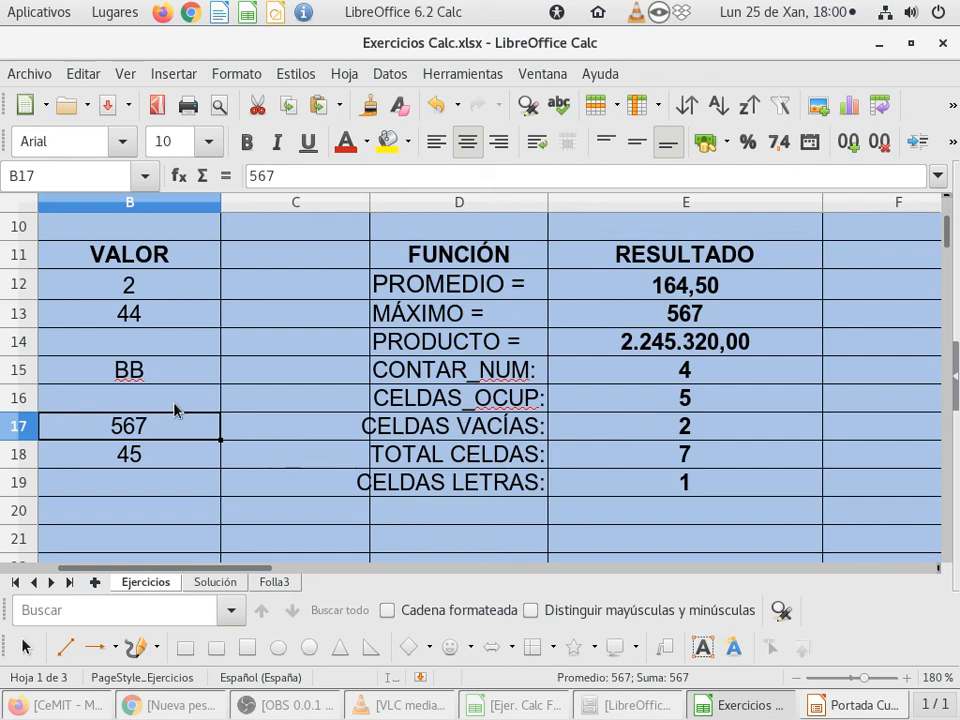
Step: Enter the number 33 in the empty VALOR cell B14
{"action": "left_click", "coordinate": [174, 348]}
{"action": "type", "text": "33"}
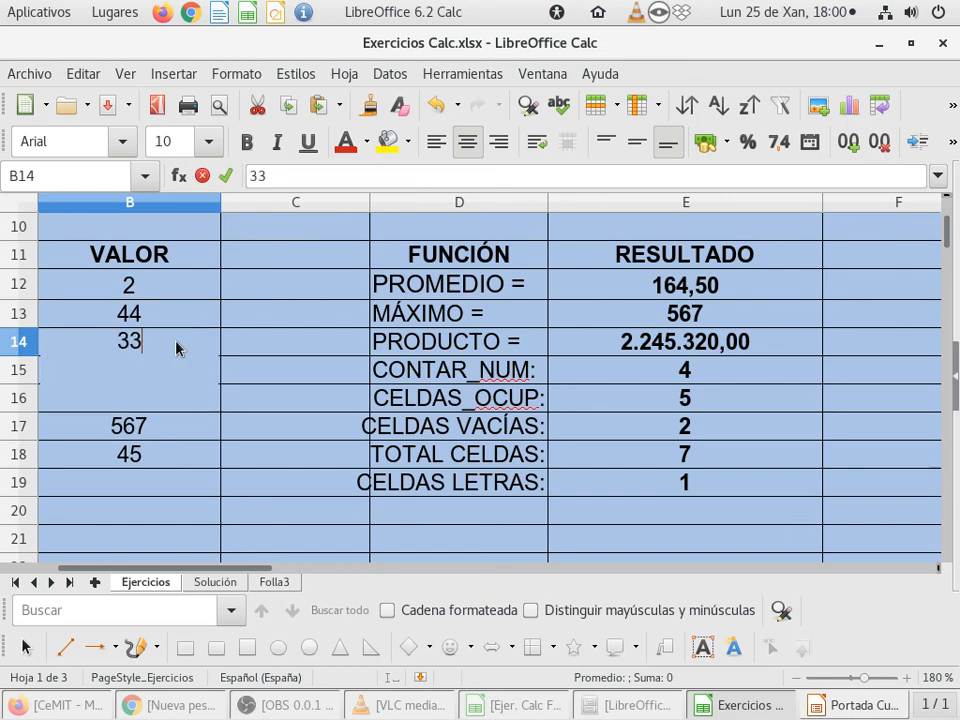
{"action": "key", "text": "Return"}
{"action": "type", "text": "BB"}
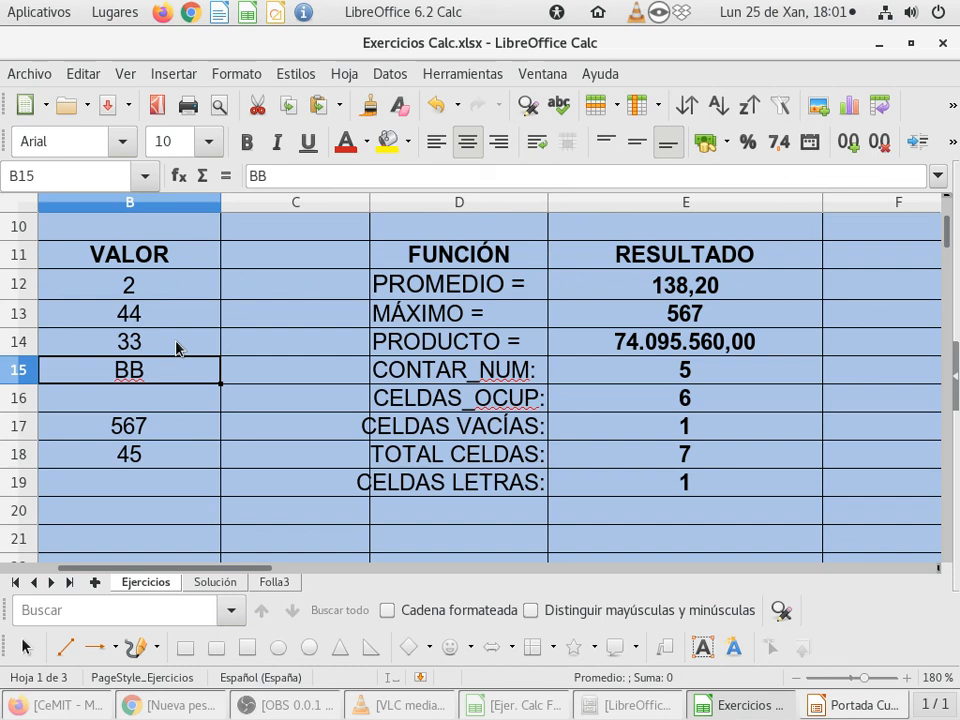
{"action": "scroll", "coordinate": [176, 347], "scroll_direction": "up", "scroll_amount": 3}
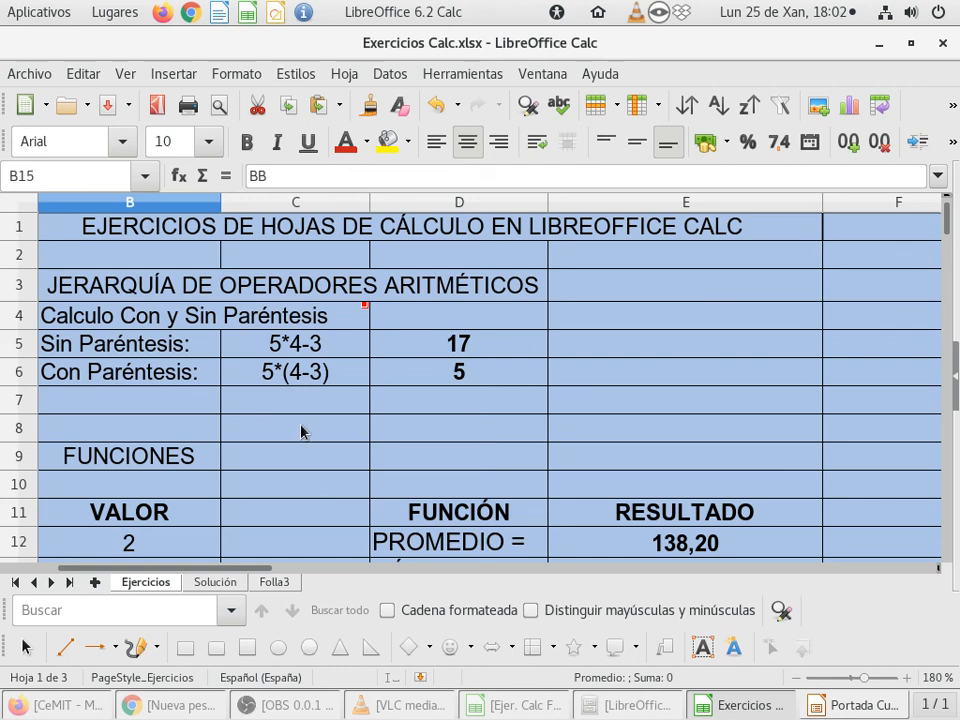
{"action": "scroll", "coordinate": [301, 432], "scroll_direction": "down", "scroll_amount": 3}
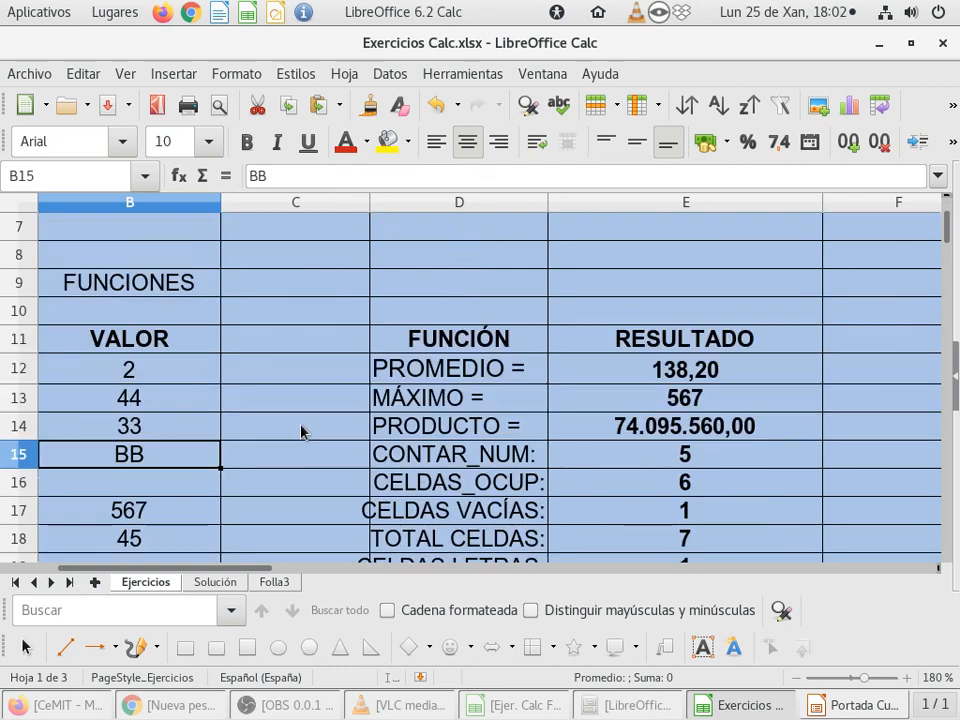
{"action": "scroll", "coordinate": [301, 432], "scroll_direction": "up", "scroll_amount": 1}
{"action": "scroll", "coordinate": [301, 432], "scroll_direction": "down", "scroll_amount": 1}
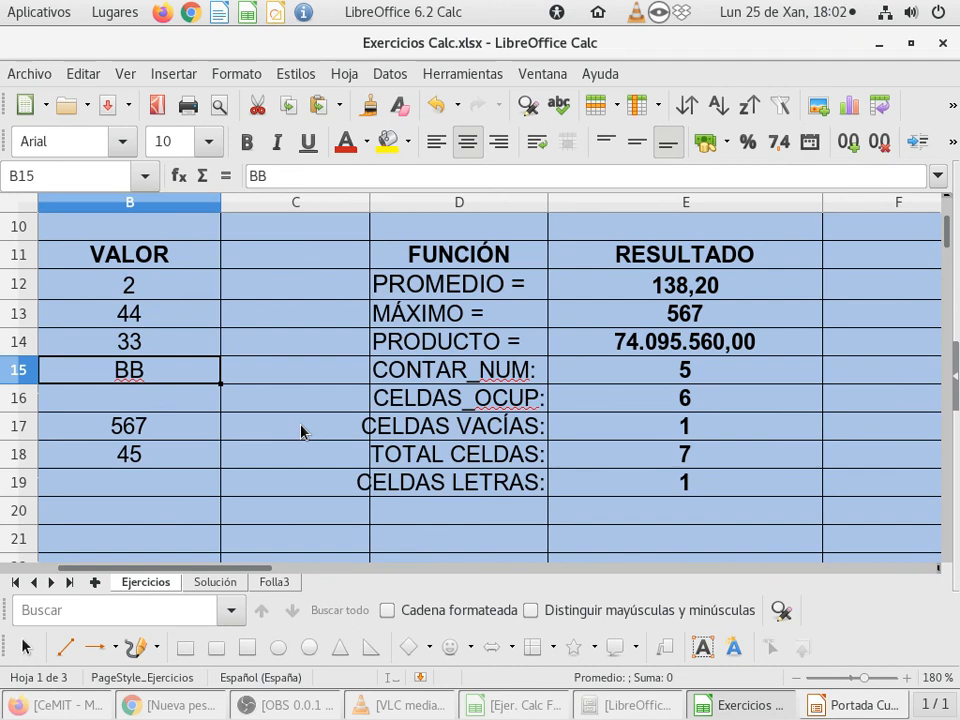